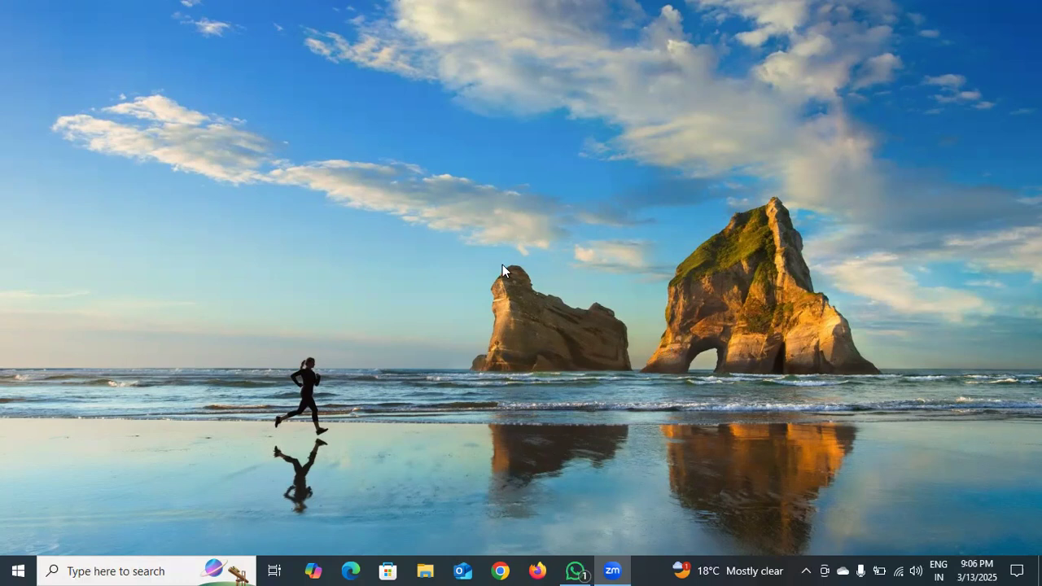
Find Microsoft Excel 2010 on the computer and launch it with a blank workbook
click(17, 570)
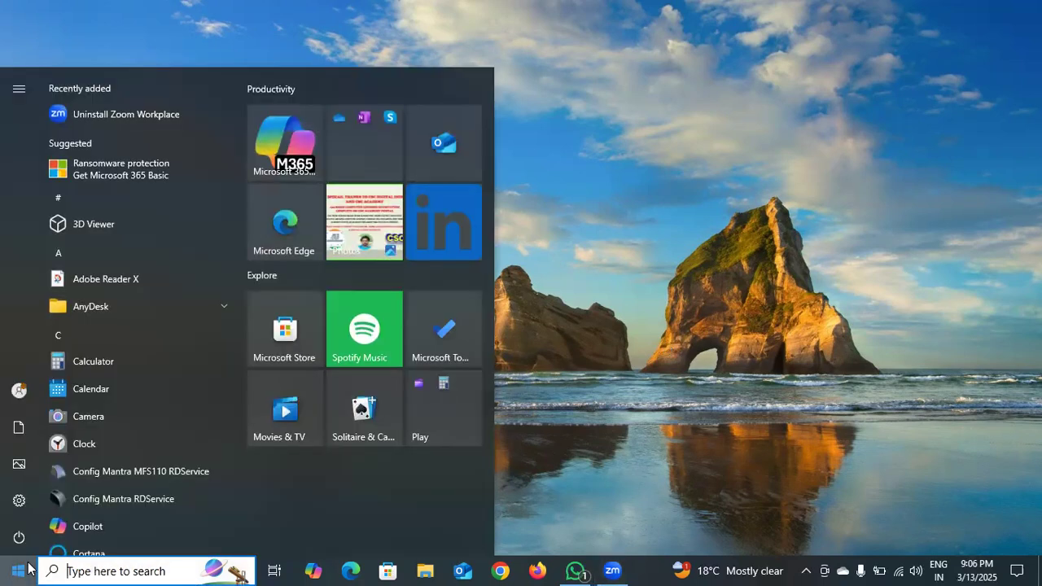
click(96, 568)
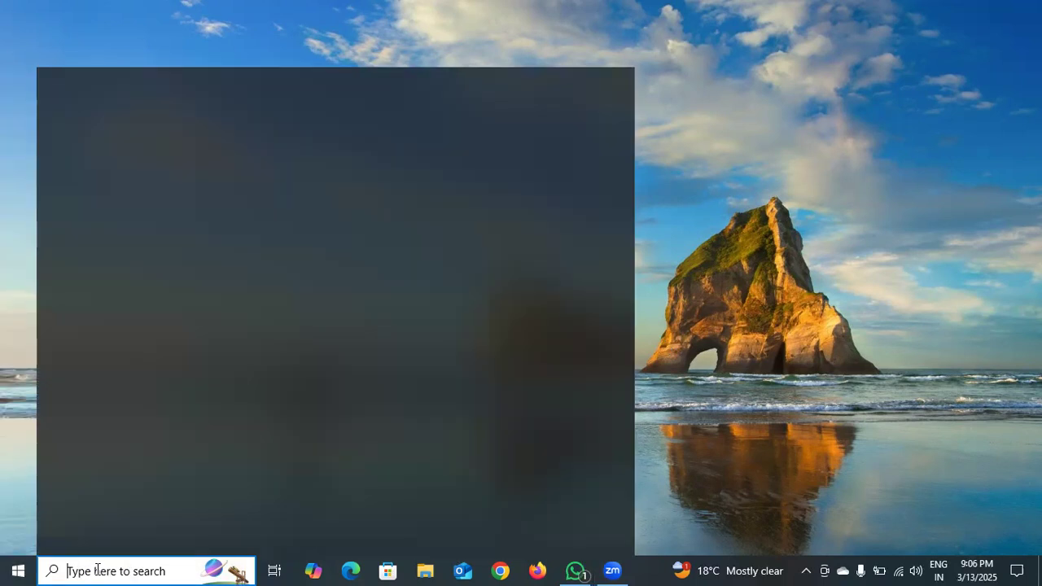
text(EXCEL)
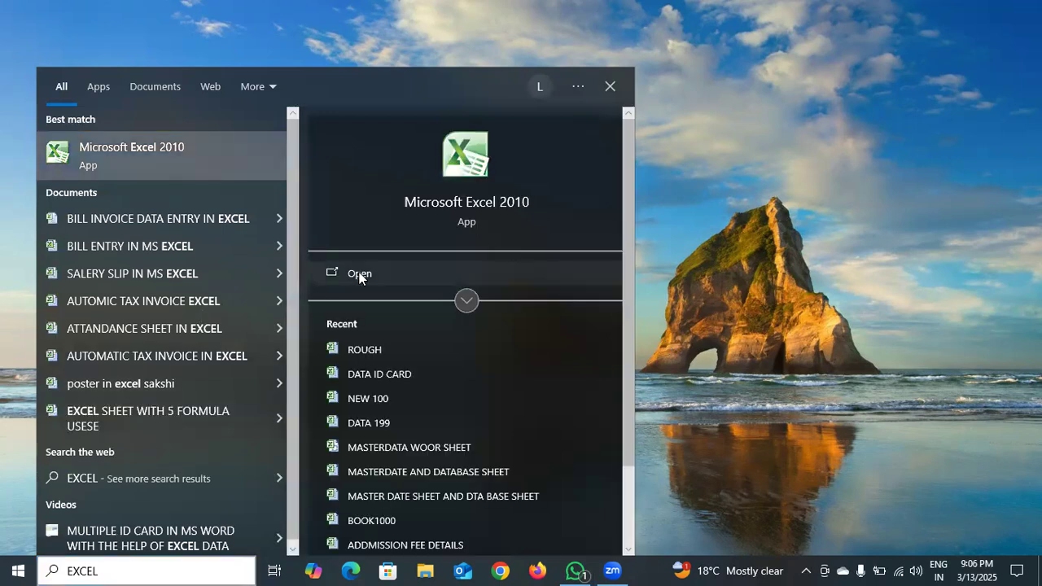
click(358, 272)
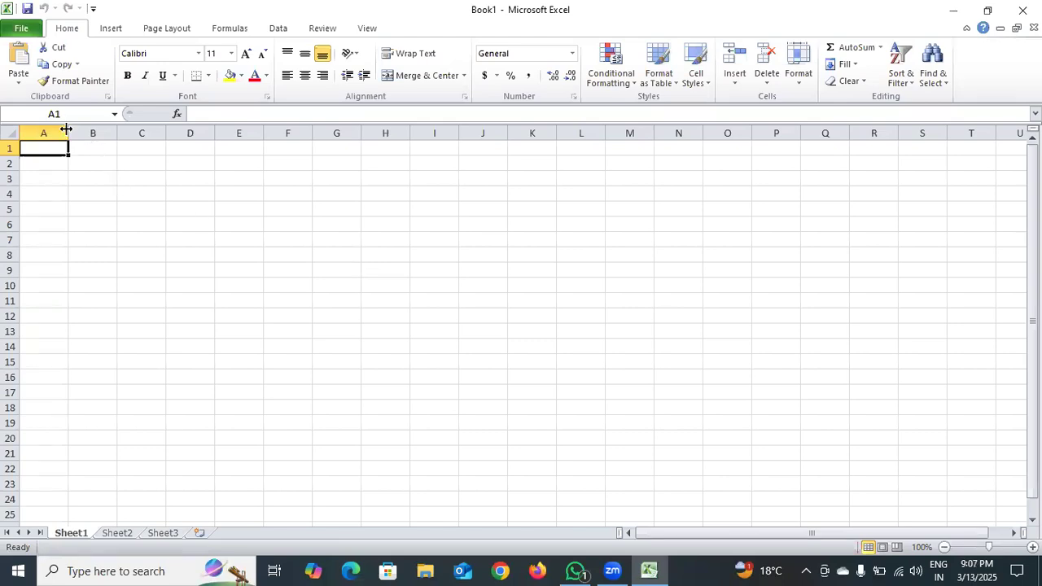
drag(67, 130, 64, 134)
click(80, 151)
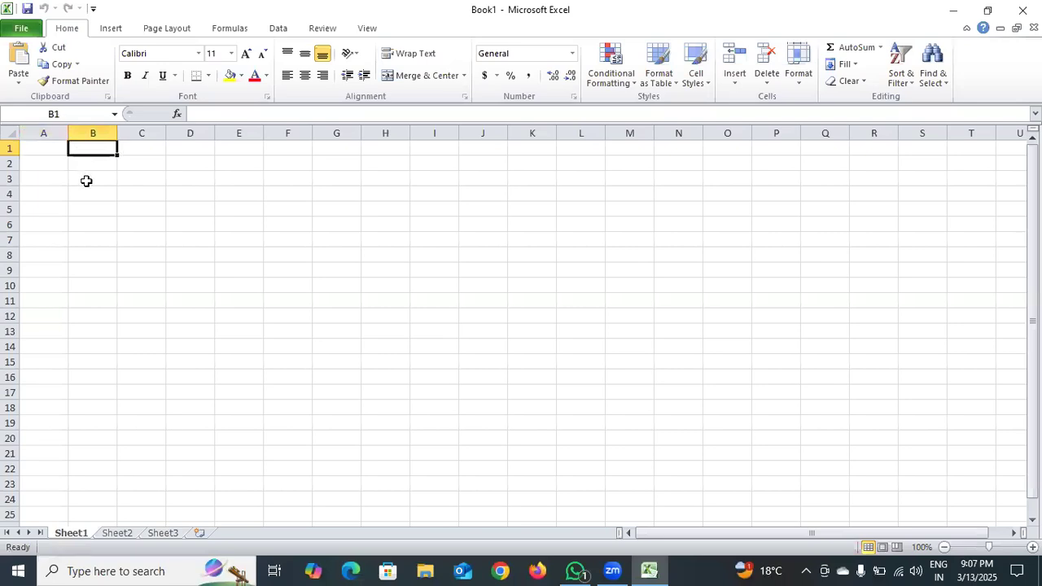
click(86, 180)
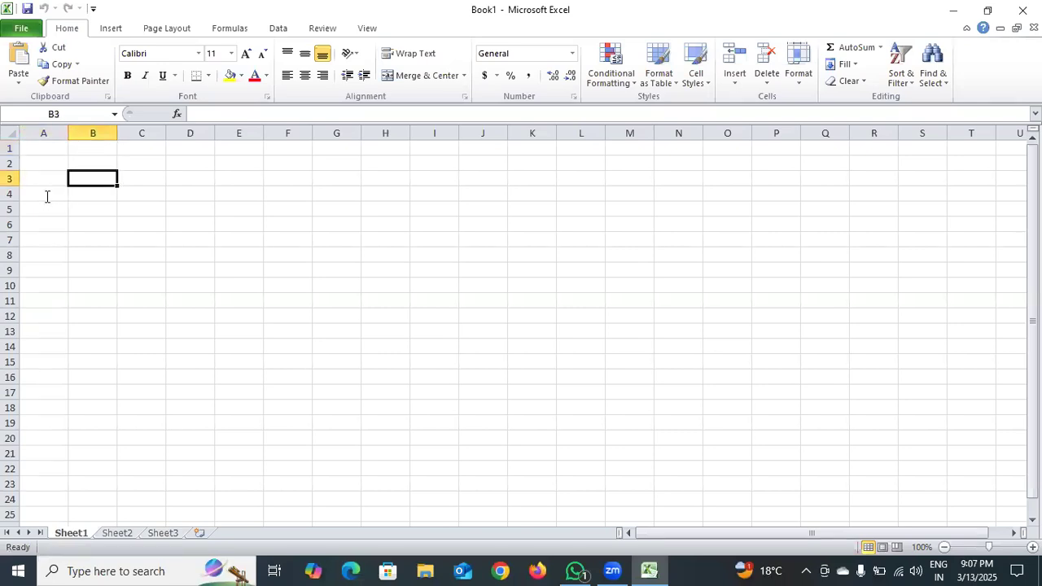
Enter the headings DATE, PRODUCTS and QUANTITY in A4:C4 and widen columns B and C to fit them
double_click(46, 196)
text(DATE)
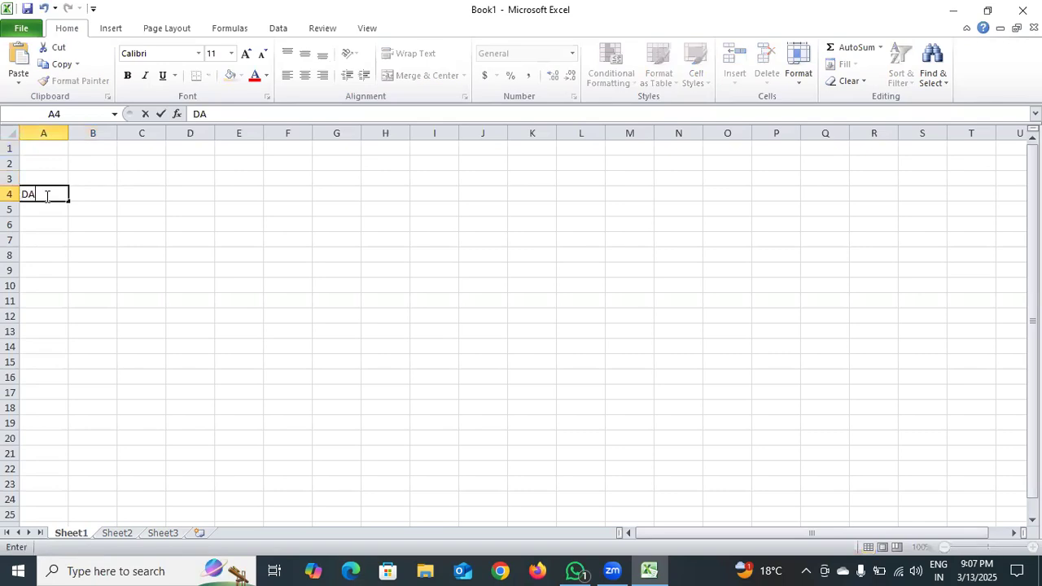
double_click(90, 193)
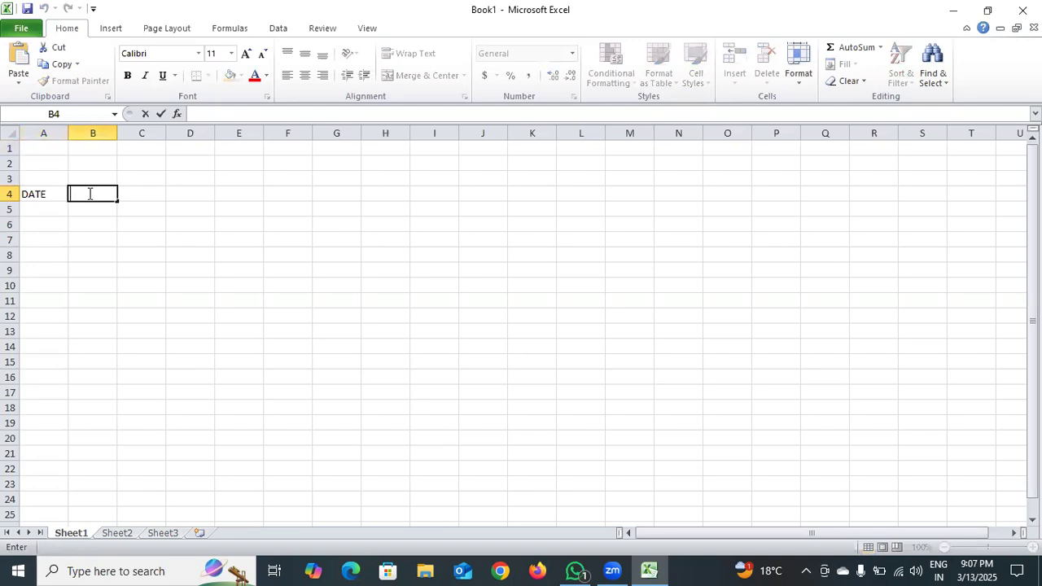
text(PRODUCTS)
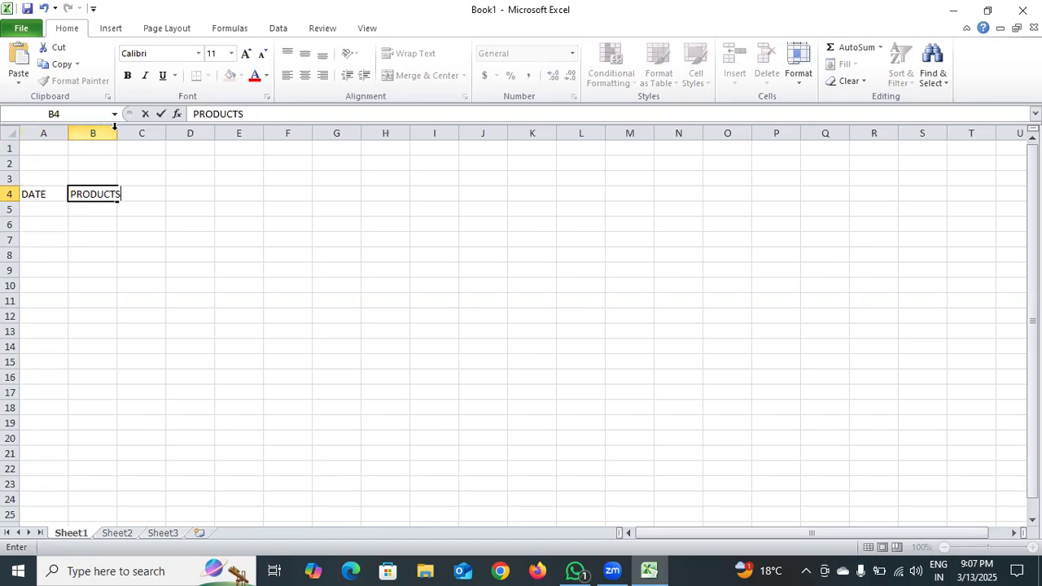
click(115, 128)
drag(118, 135, 132, 134)
click(154, 194)
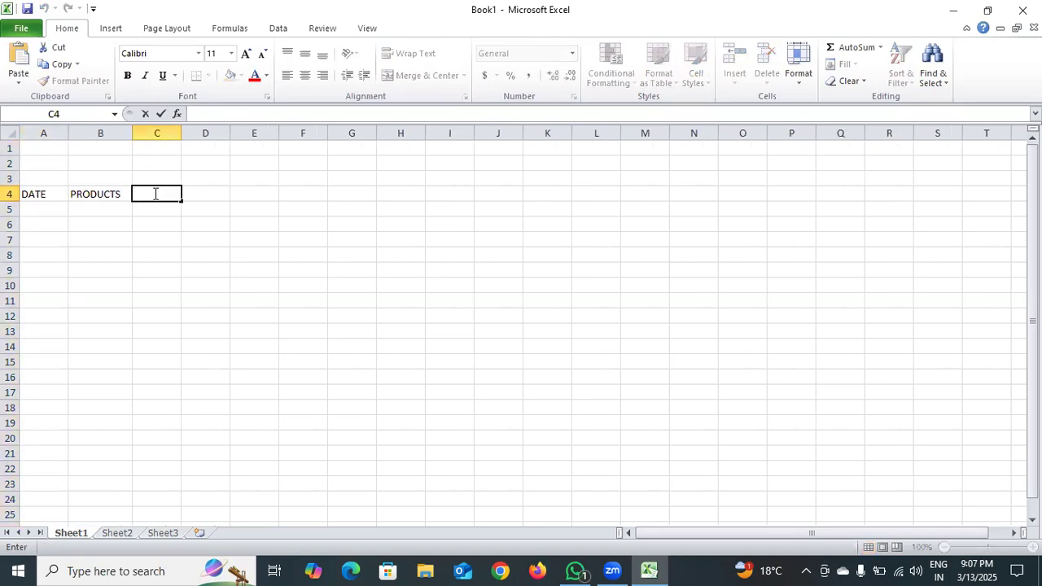
text(QUANTITY)
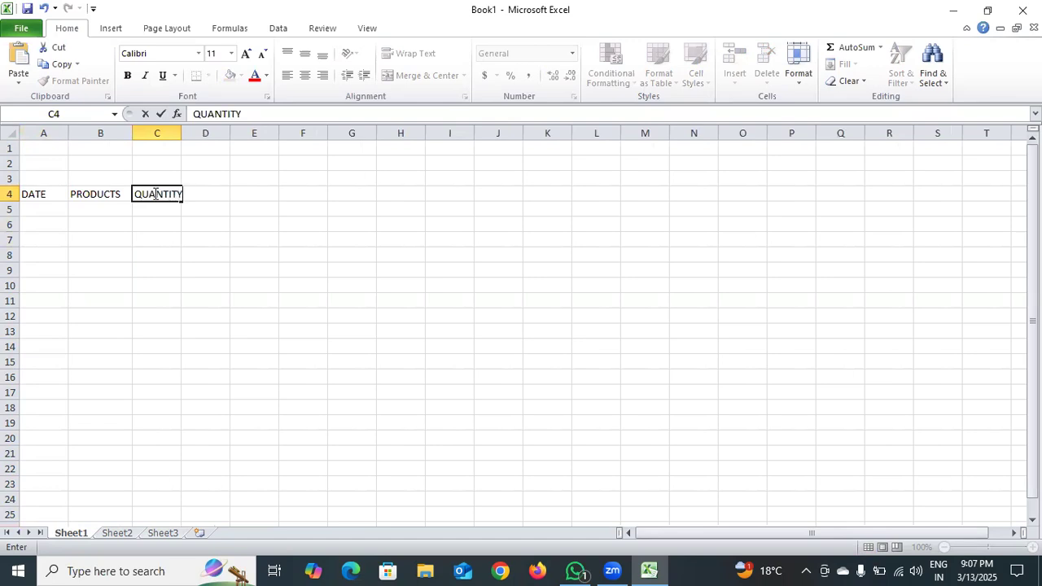
click(180, 147)
drag(180, 132, 187, 132)
Copy the headings in A4:C4 to D4:F4 and widen columns E and F to fit
drag(42, 193, 161, 194)
key(ctrl+c)
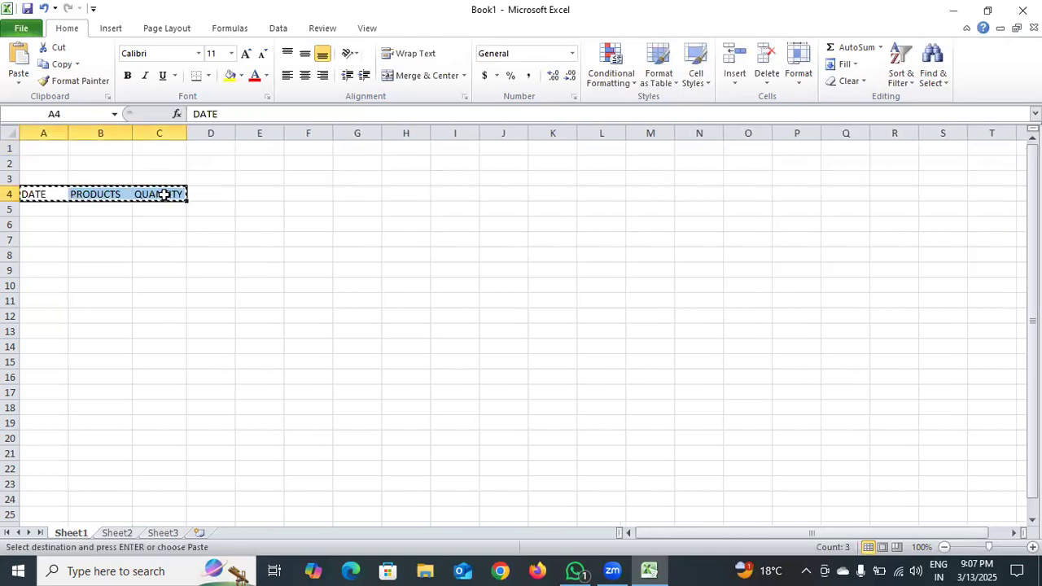
click(214, 194)
key(ctrl+v)
click(274, 251)
drag(282, 129, 349, 134)
click(328, 360)
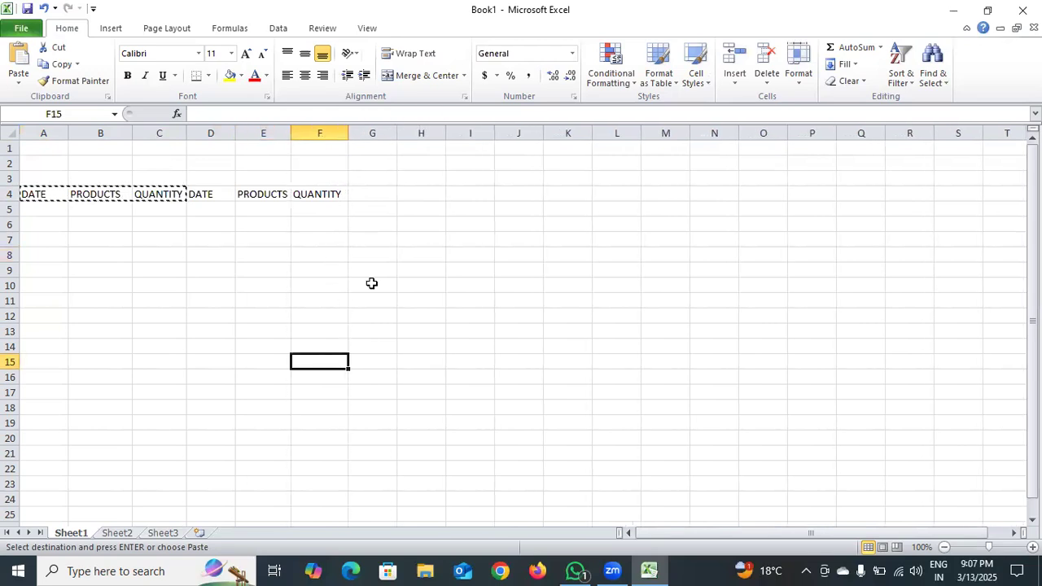
Enter the headings SI NO in G4 and PRODUCTS in H4, and widen column H to fit
click(373, 194)
double_click(376, 192)
text(SI NO)
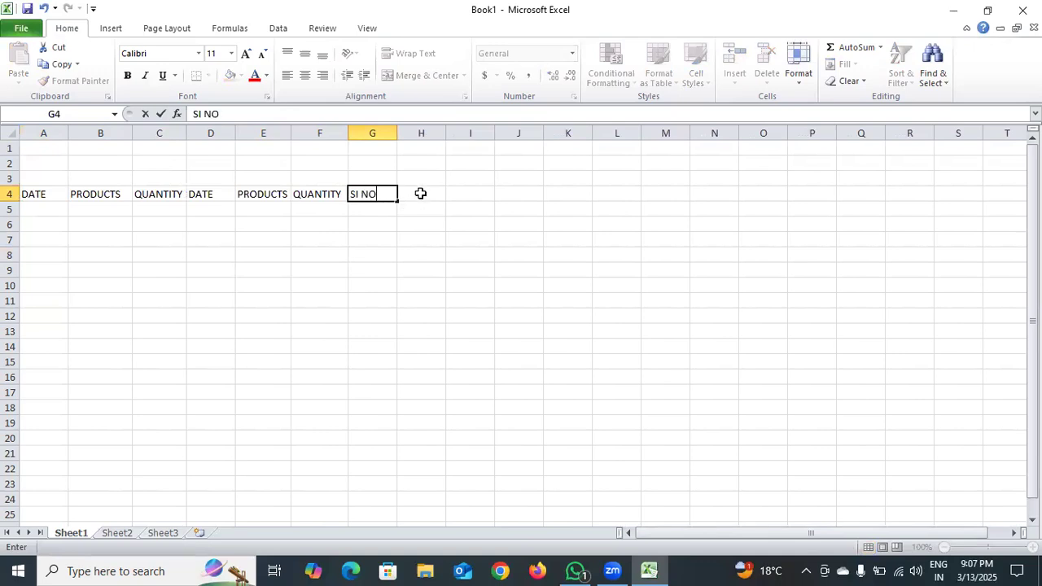
double_click(420, 194)
text(PROD)
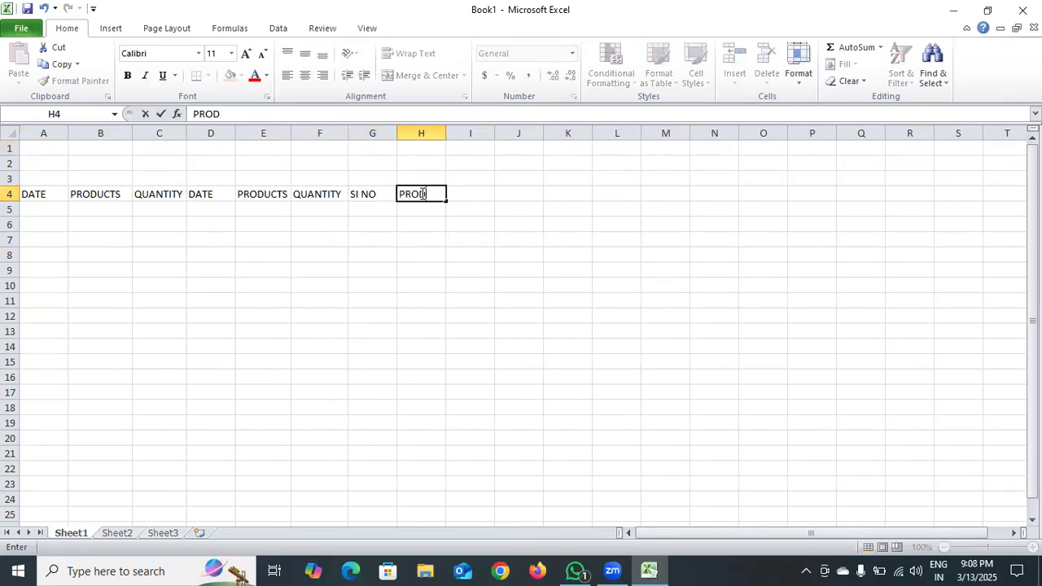
text(UCTS)
drag(445, 132, 458, 147)
Enter the heading PURCHASE in I4 and widen column I to fit it
click(498, 184)
double_click(482, 193)
text(PURCHASE)
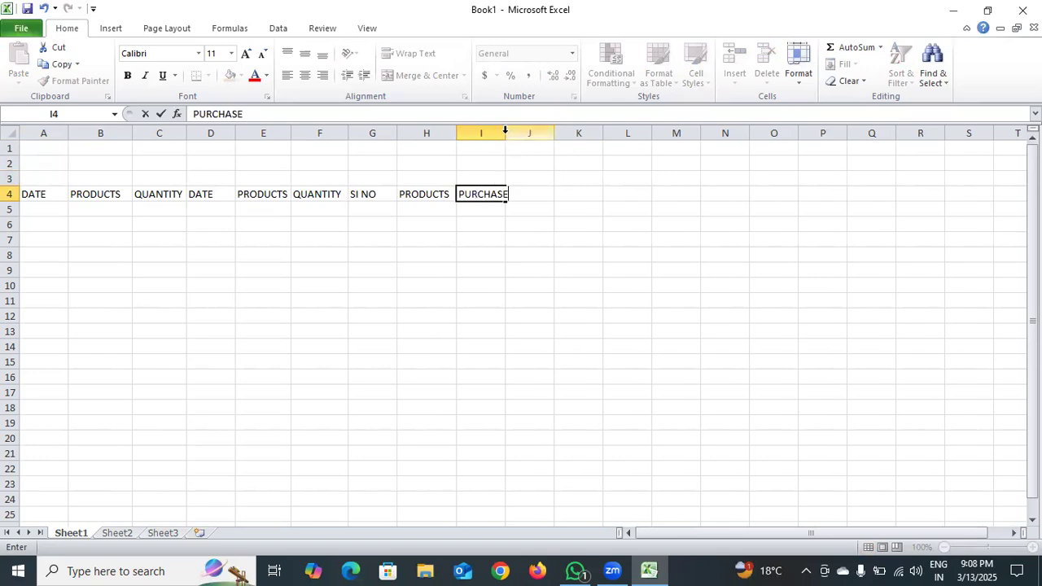
click(505, 130)
drag(504, 133, 522, 154)
Enter the headings SALES, STOCK and REMARKS in cells J4, K4 and L4
click(538, 193)
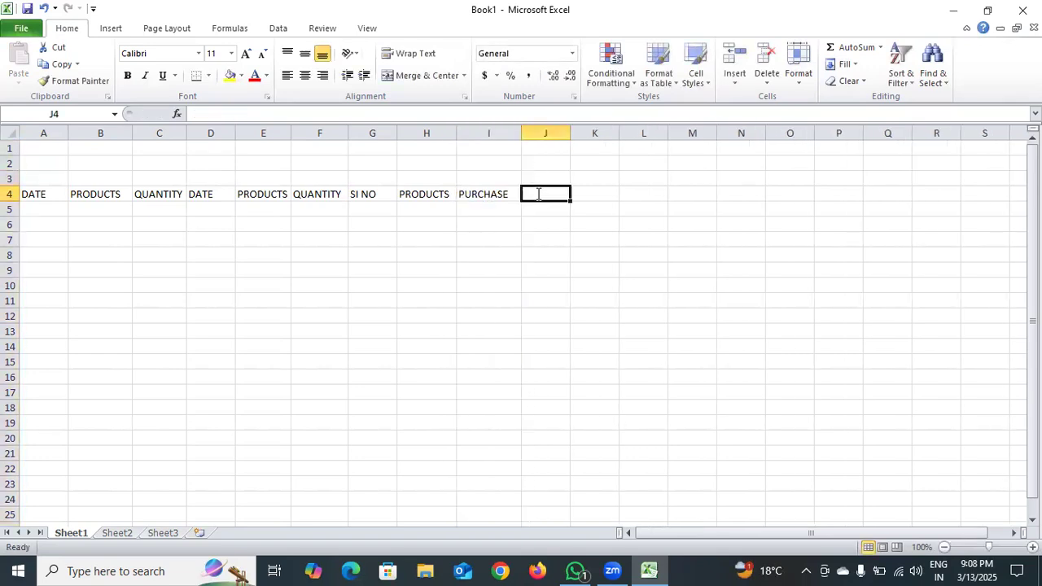
double_click(538, 193)
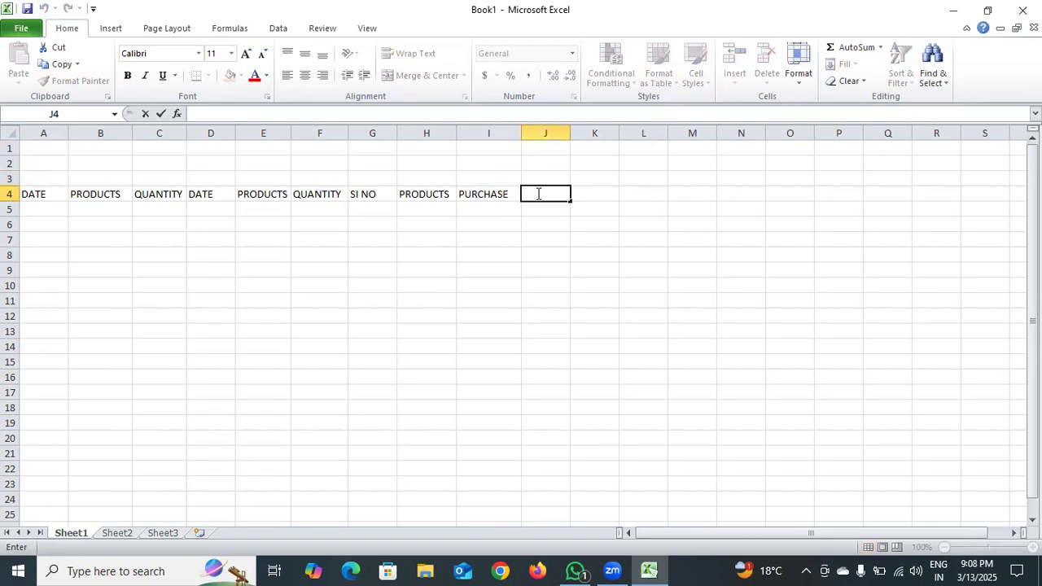
text(SALES)
click(594, 195)
text(STOCK)
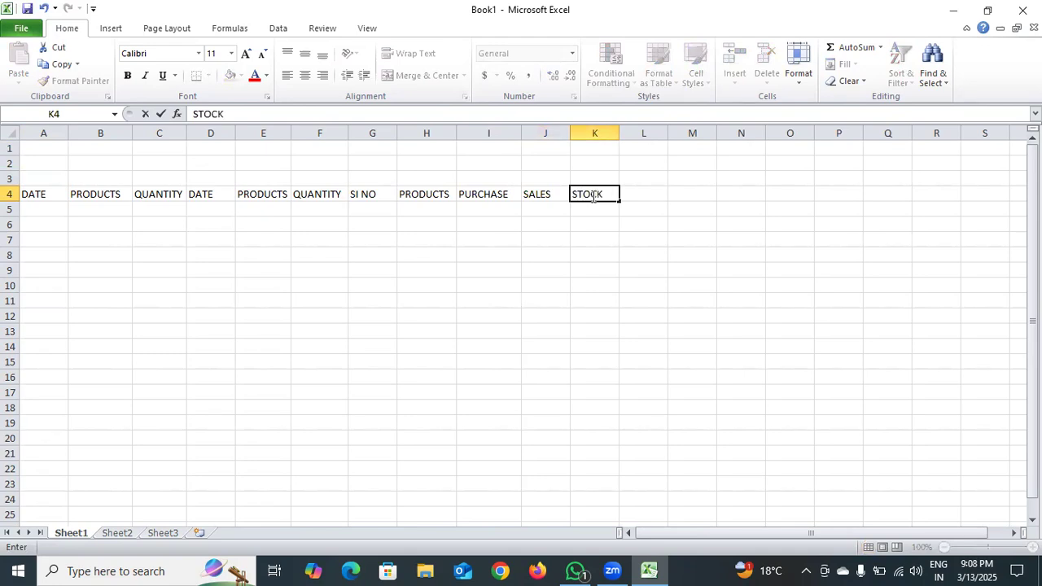
click(655, 196)
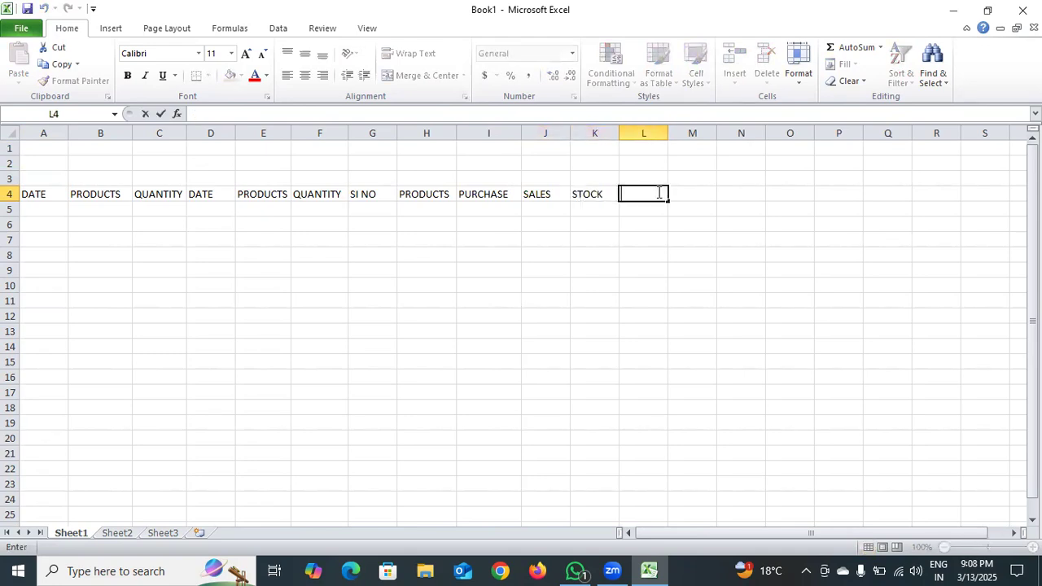
text(REMARKS)
Merge and center A2:C3 above the first three headings and enter PURCHASE as the section title
drag(42, 165, 177, 159)
click(424, 76)
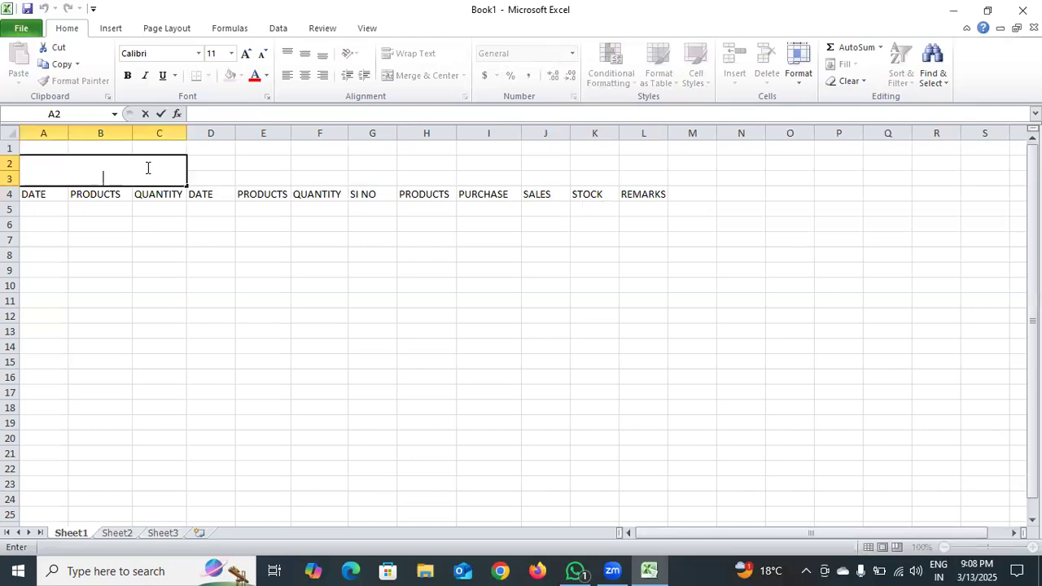
text(PURCHASE)
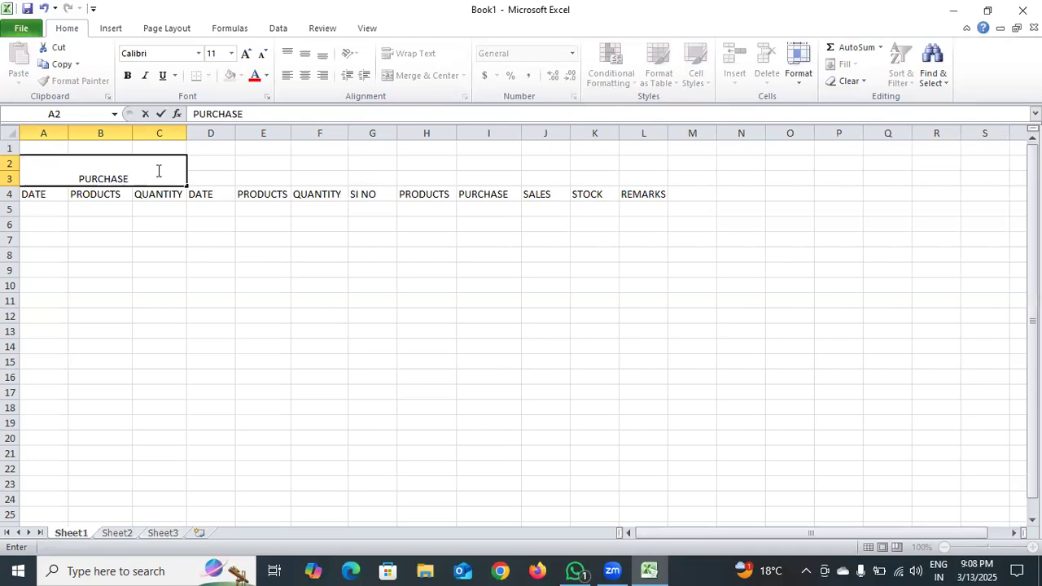
Merge and center D2:F3 and enter SALES as the section title
drag(205, 165, 328, 178)
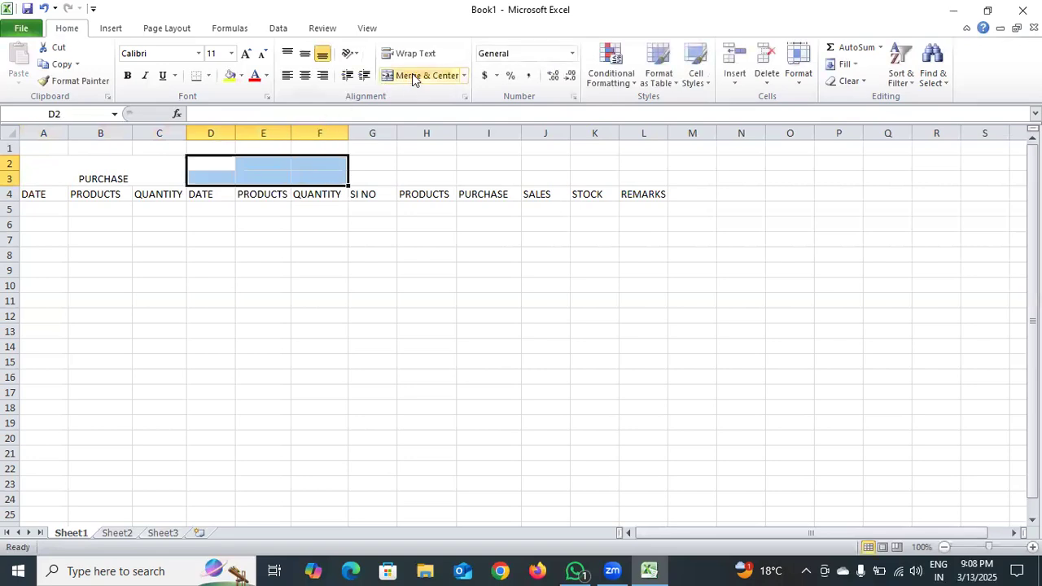
click(412, 74)
double_click(265, 173)
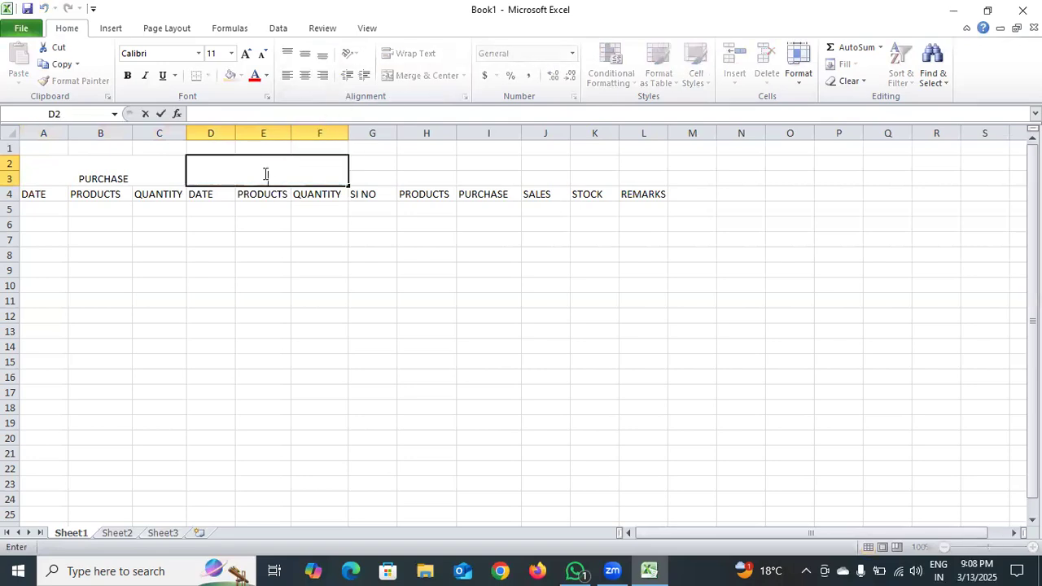
text(SALES)
Merge and center G2:L3 and enter STOCK as the section title
drag(372, 158, 629, 182)
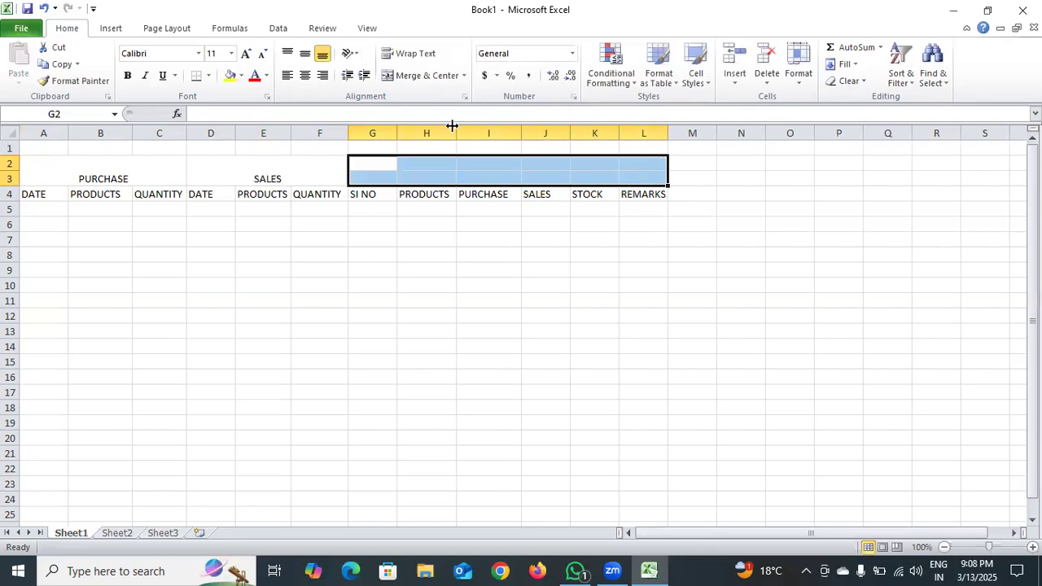
click(420, 75)
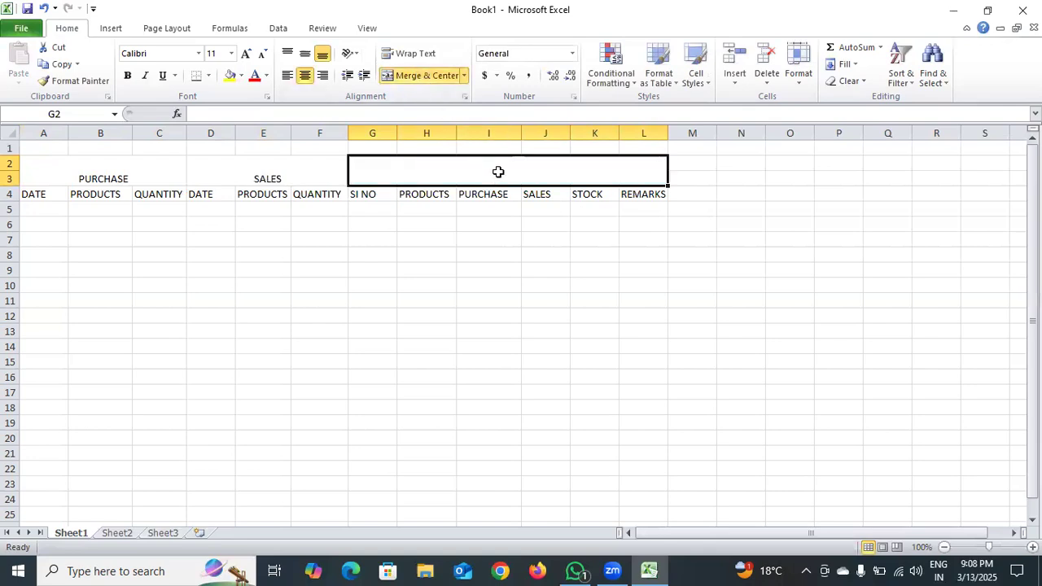
double_click(498, 173)
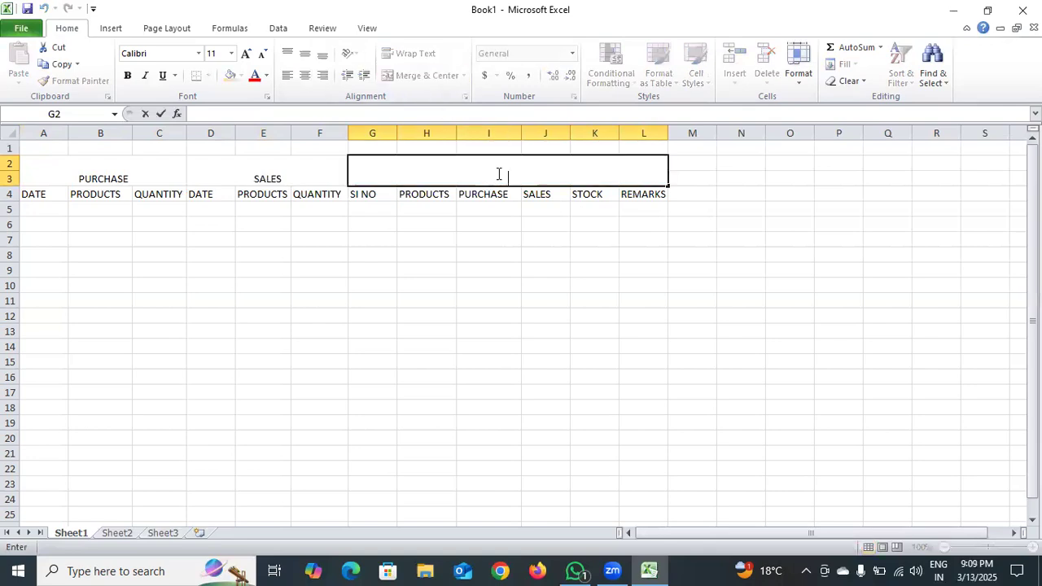
text(STOCK)
drag(57, 146, 655, 169)
click(422, 78)
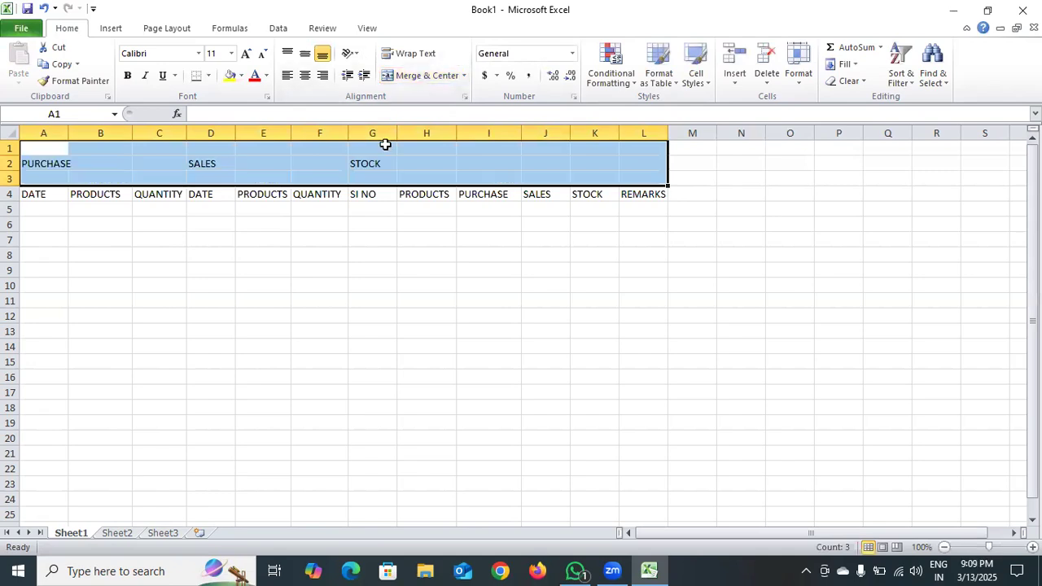
click(404, 313)
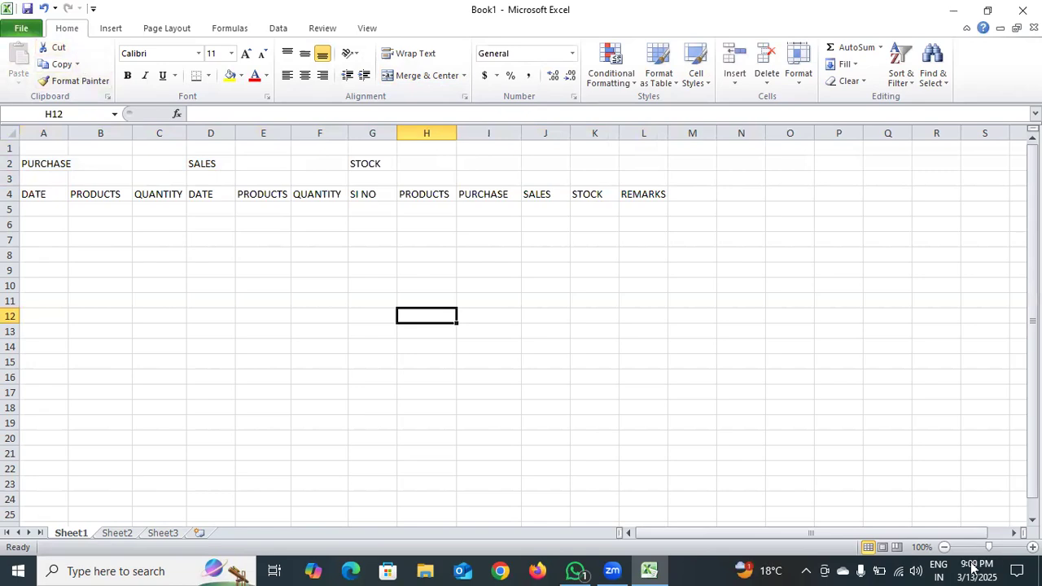
click(44, 8)
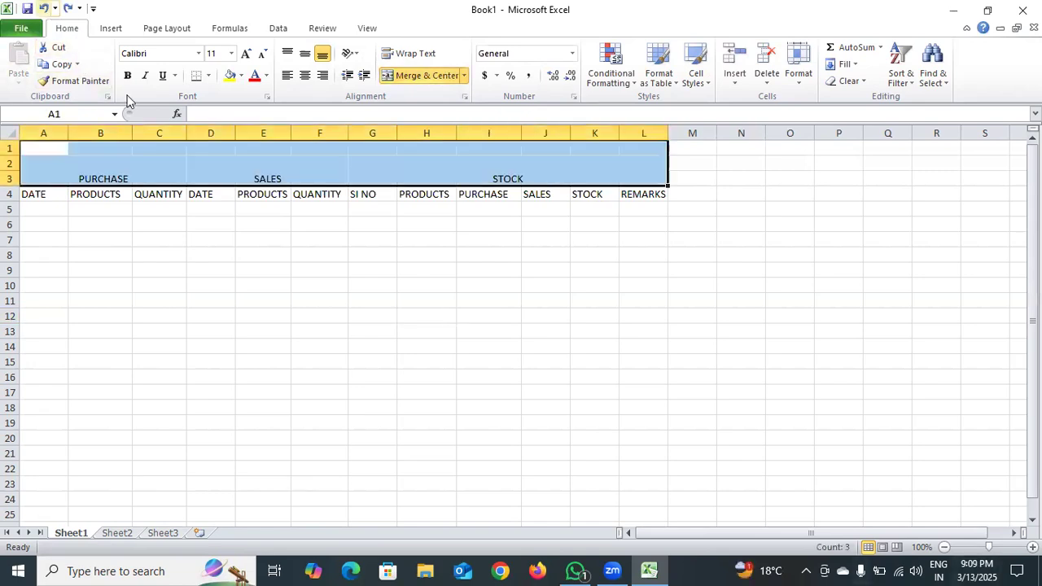
Merge and center A1:L1 and enter MS LONE COMPUTER WORKS ASSAR as the sheet title
click(149, 147)
drag(52, 147, 621, 153)
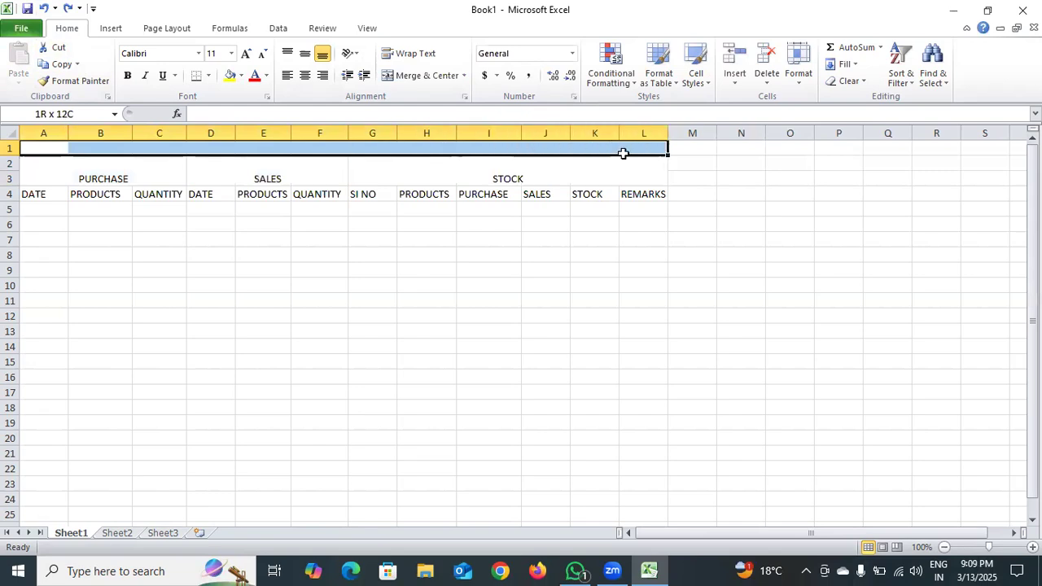
key(alt+h)
text(mc )
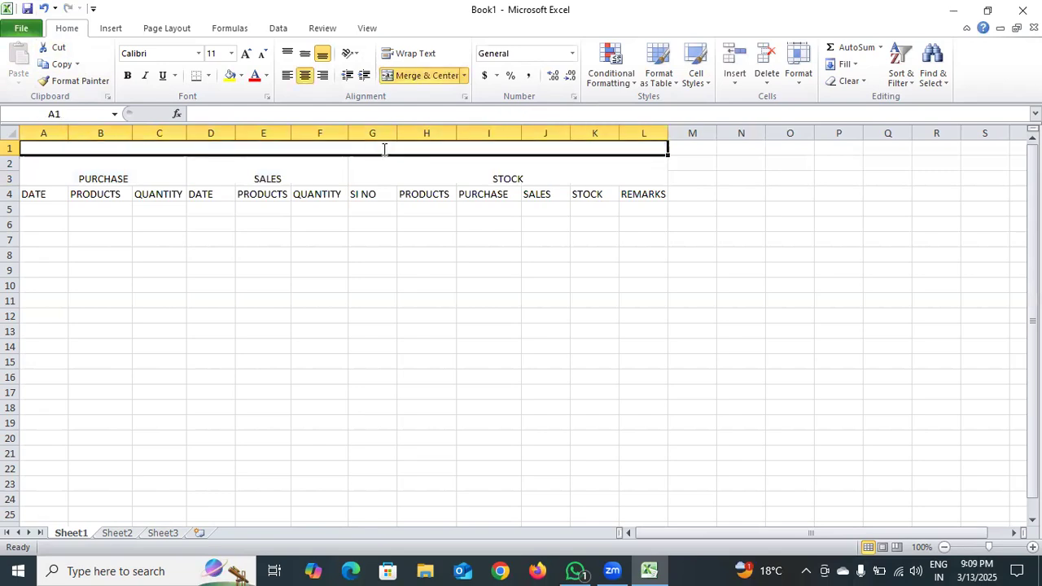
text(MS)
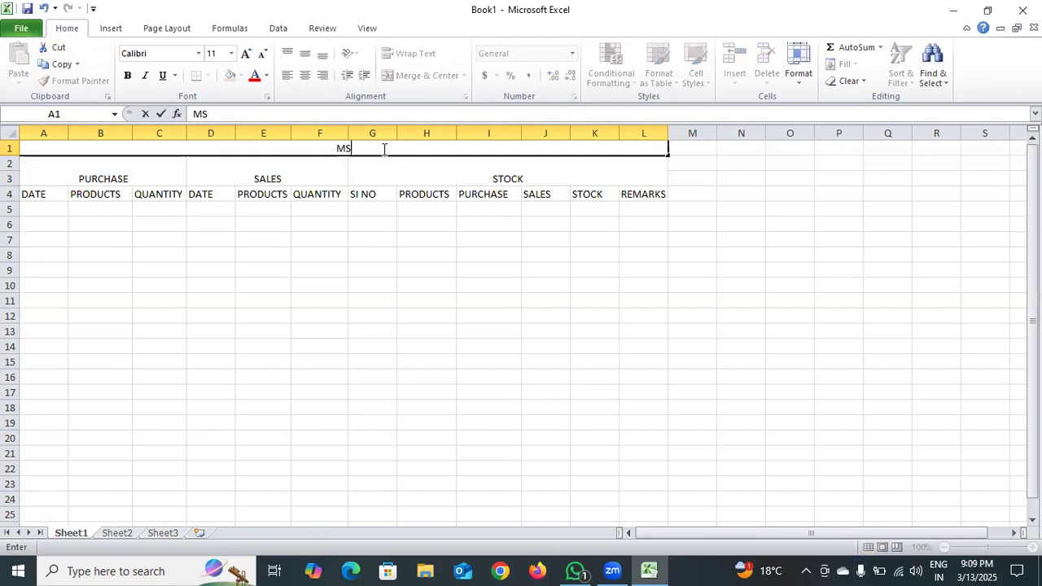
text( LONE COMP)
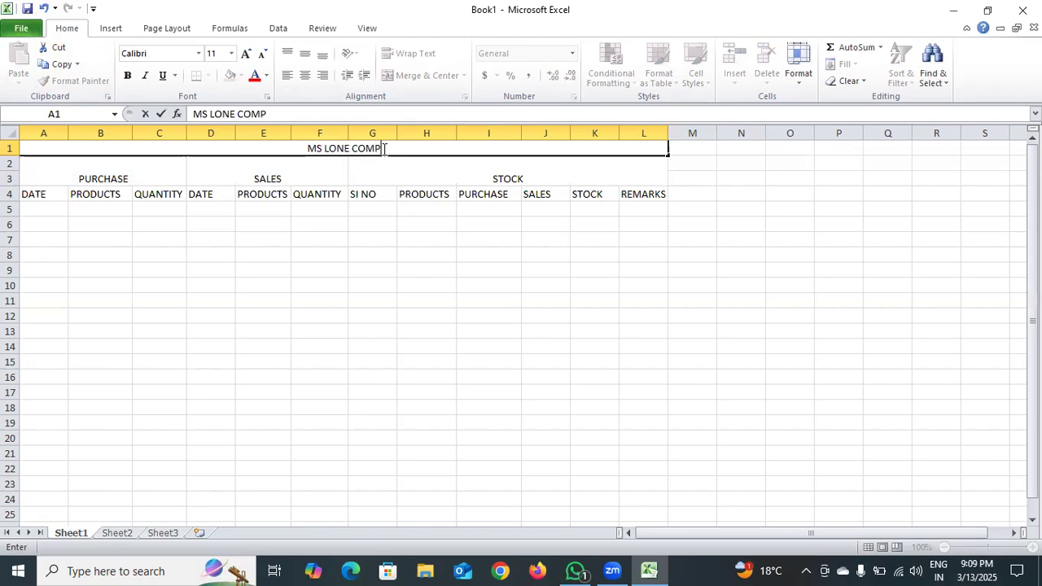
text(UTER WO)
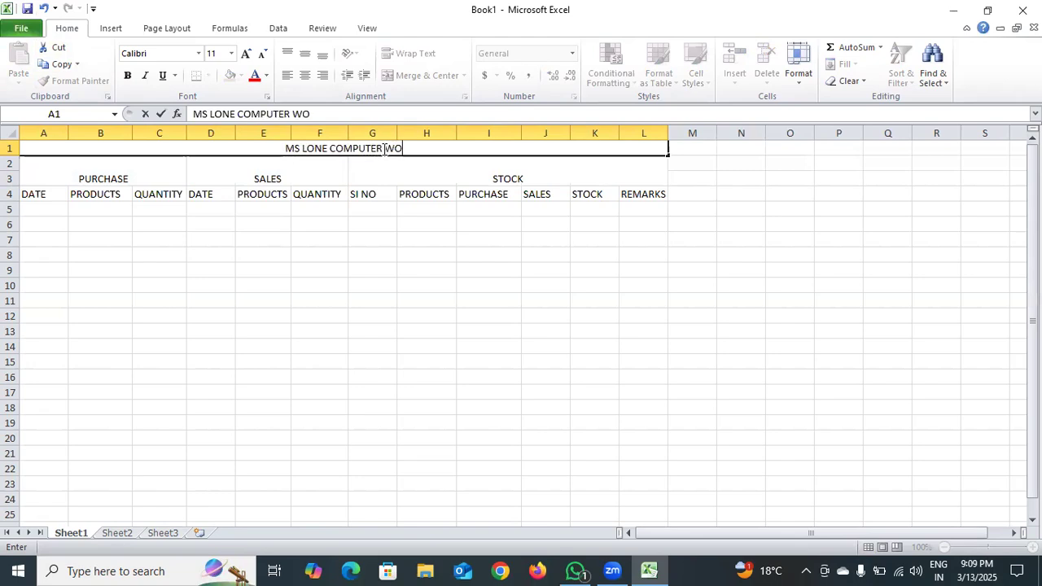
text(RKS ASSAR)
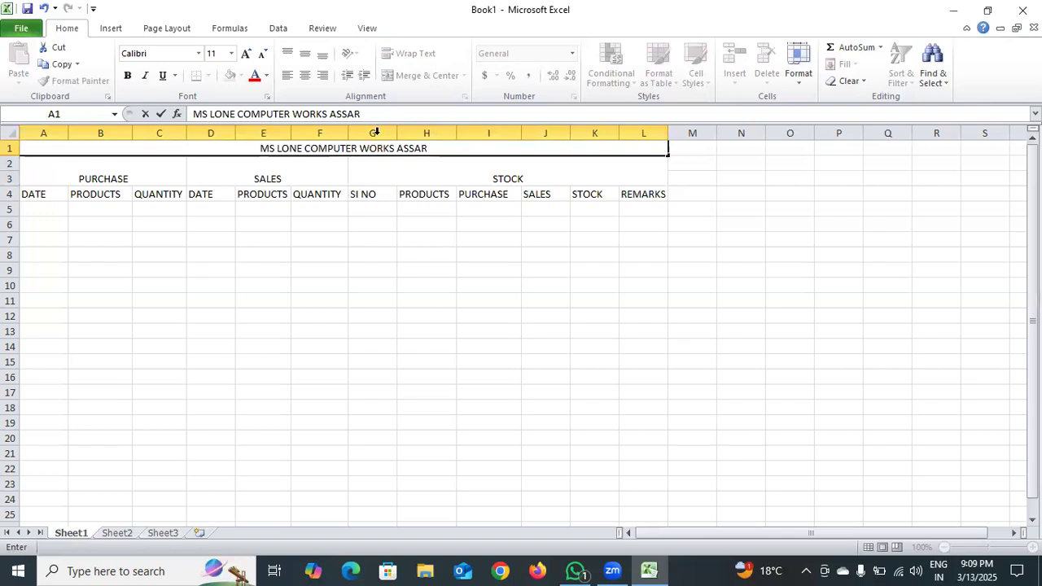
click(380, 363)
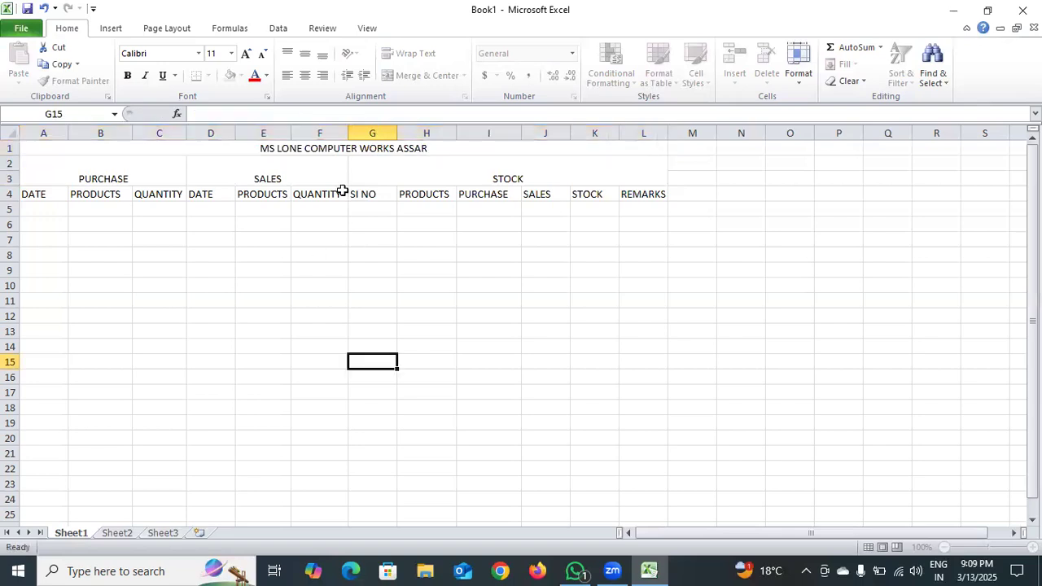
Middle-align the PURCHASE, SALES and STOCK section titles vertically within their merged cells
click(396, 171)
click(158, 170)
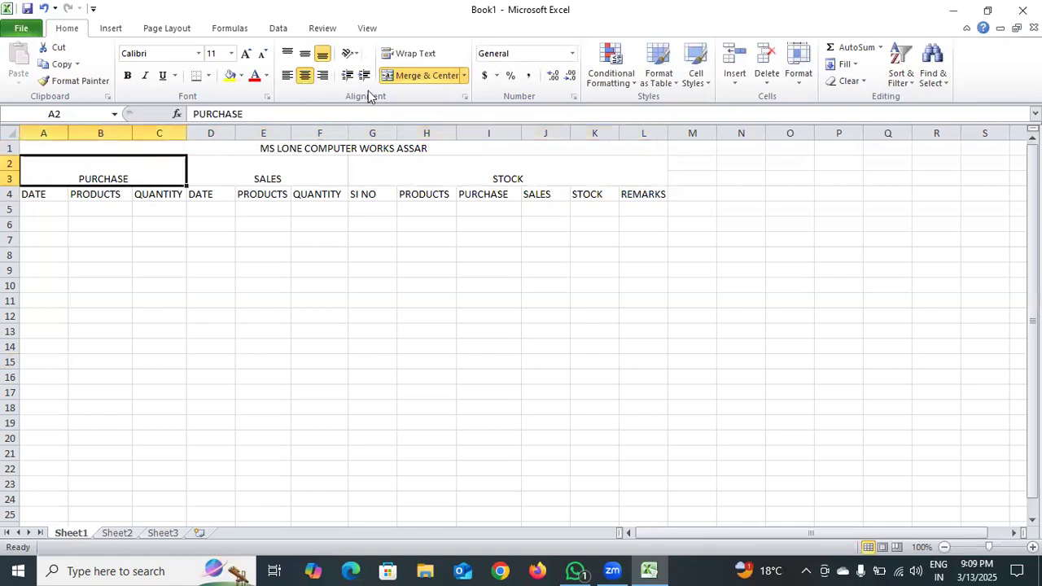
click(305, 53)
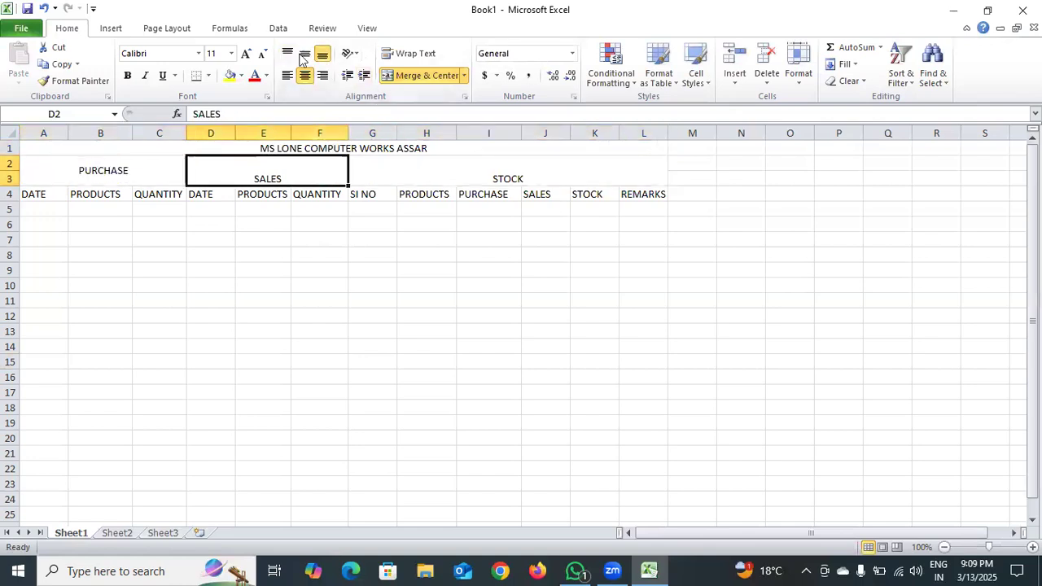
click(305, 53)
click(489, 163)
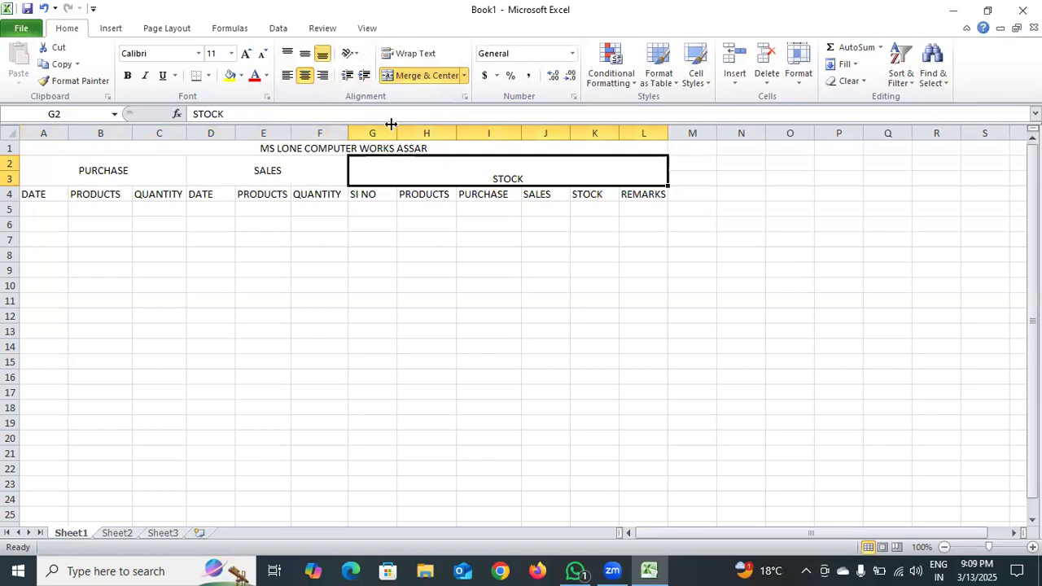
click(305, 55)
Fill the PURCHASE section title with light red and the SALES section title with light green
click(159, 177)
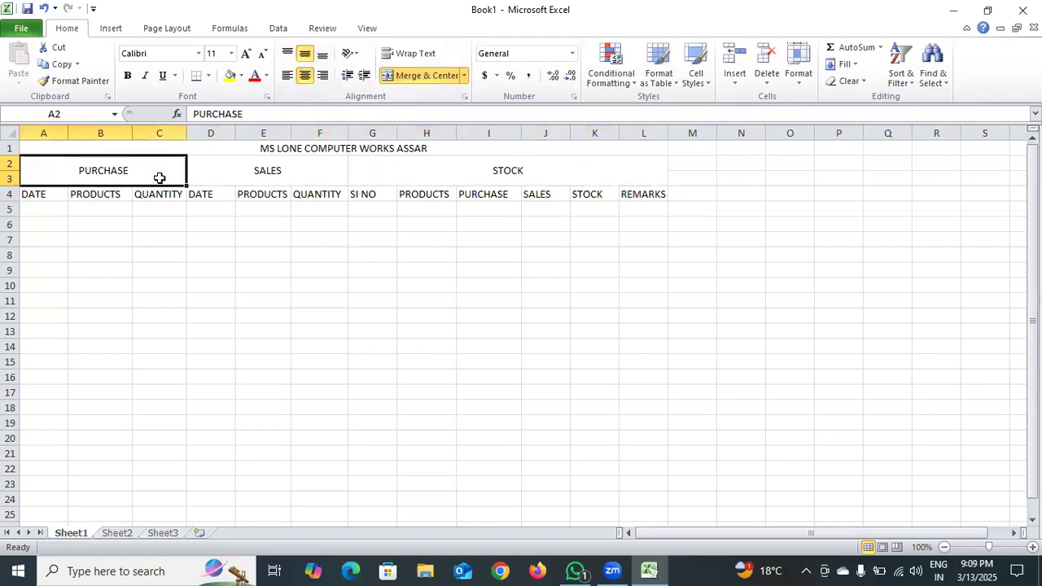
click(241, 75)
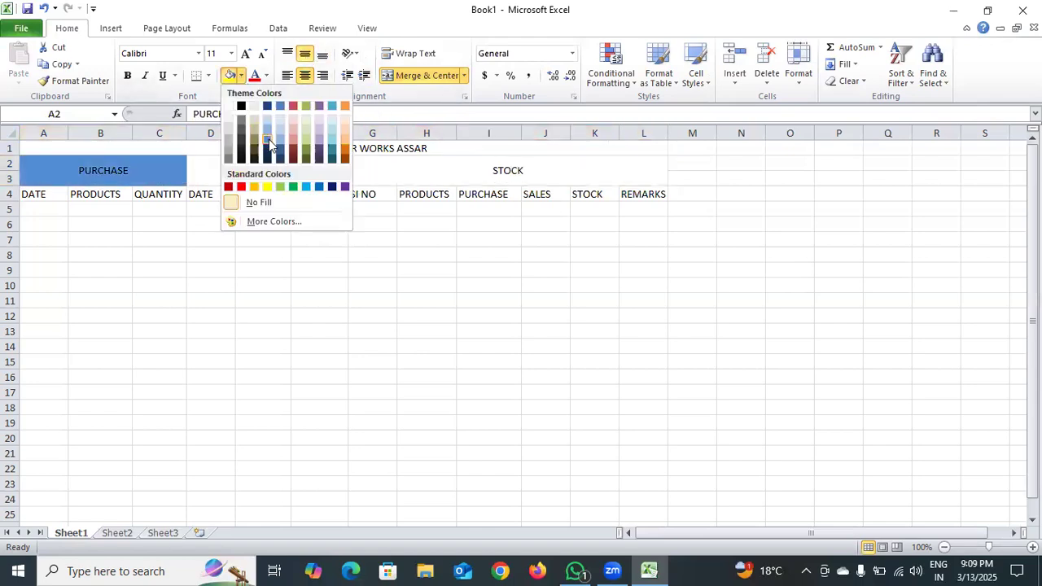
click(291, 139)
click(263, 166)
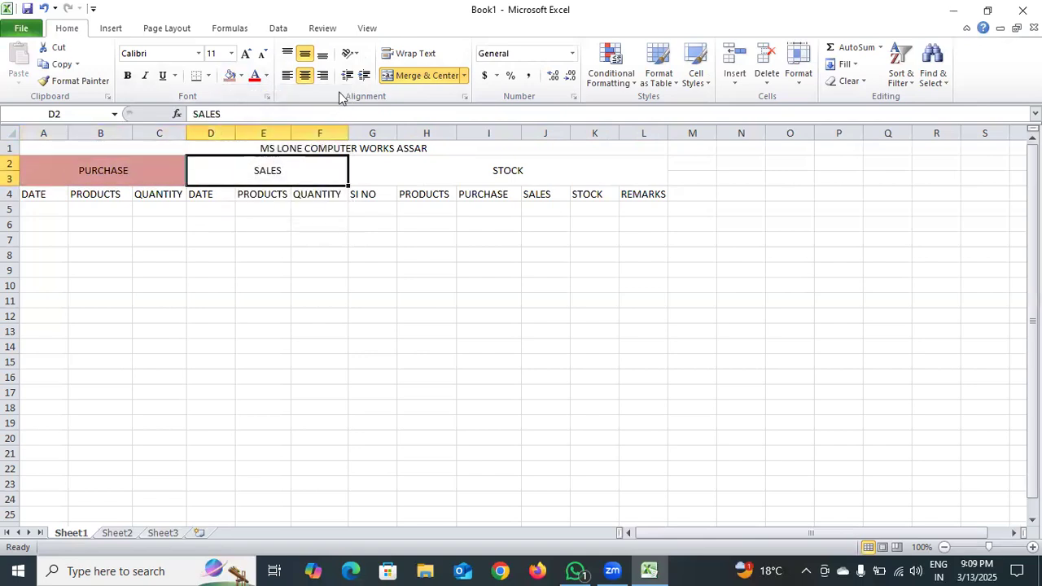
click(241, 75)
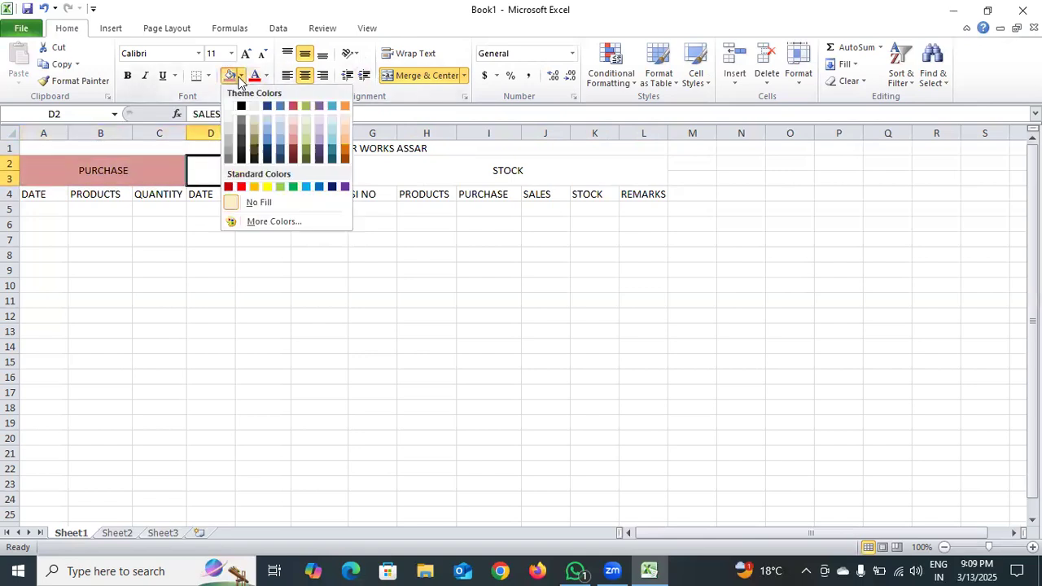
click(303, 143)
Fill the STOCK section title in G2:L3 with light aqua
click(402, 179)
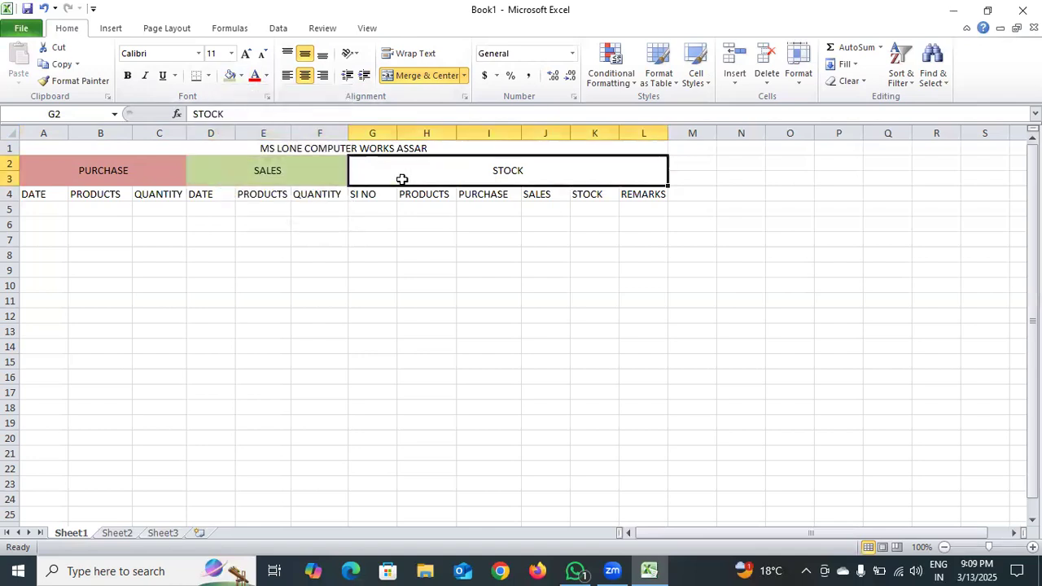
click(241, 75)
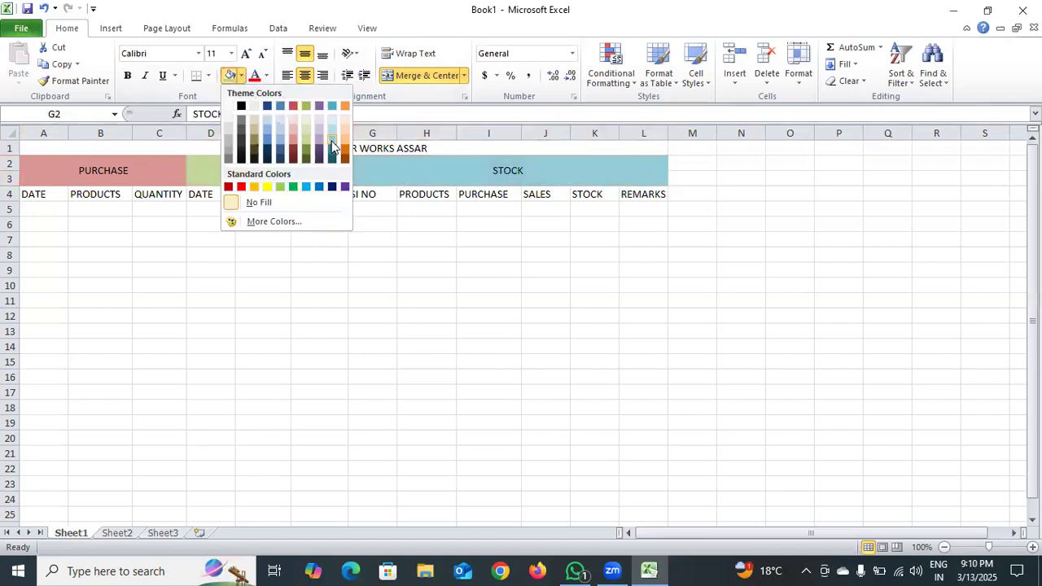
click(332, 145)
click(445, 333)
Fill the company title in row 1 with light purple and middle-align it vertically
click(279, 147)
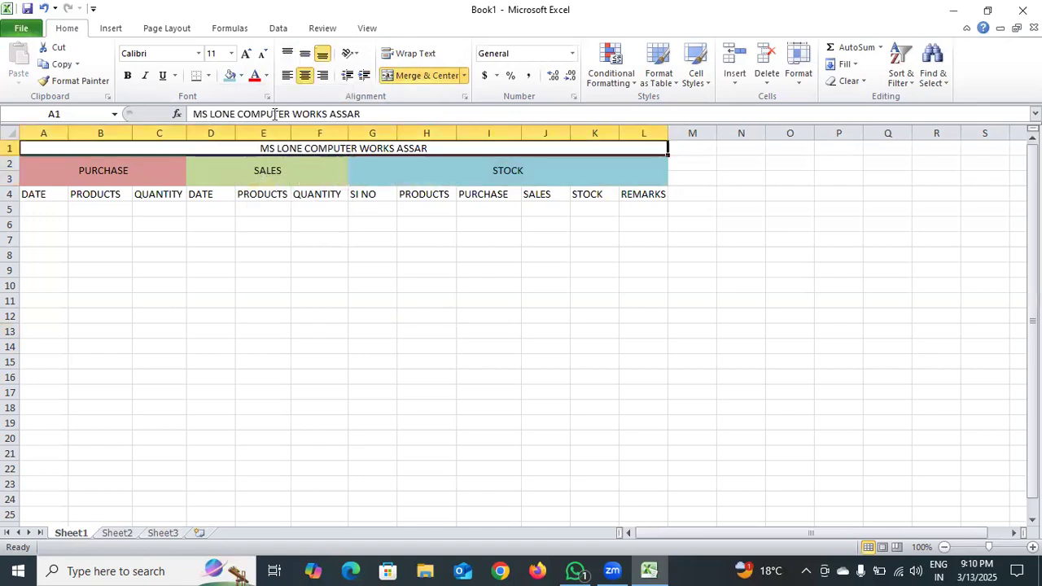
click(241, 75)
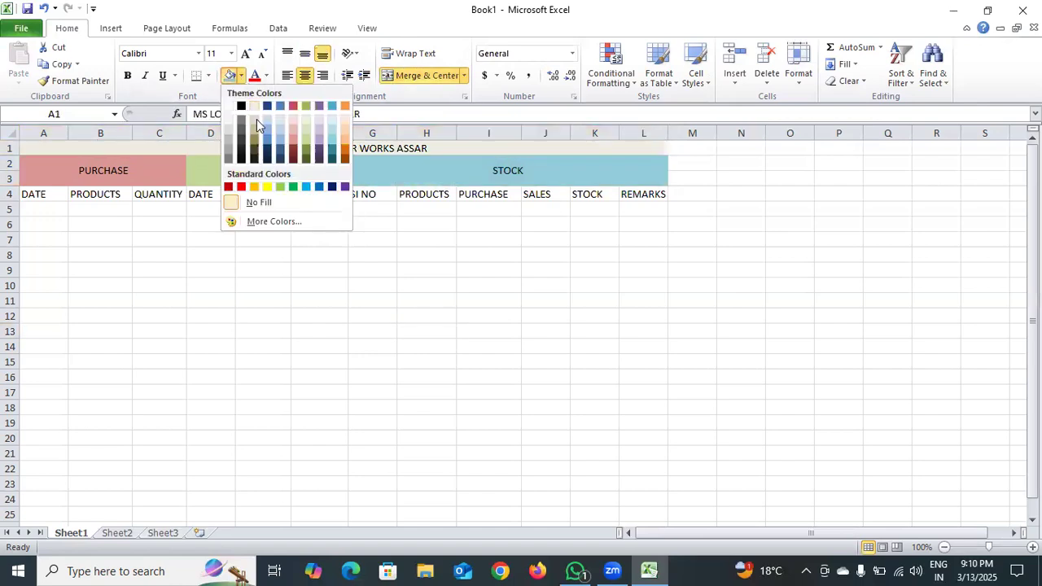
click(322, 134)
click(304, 53)
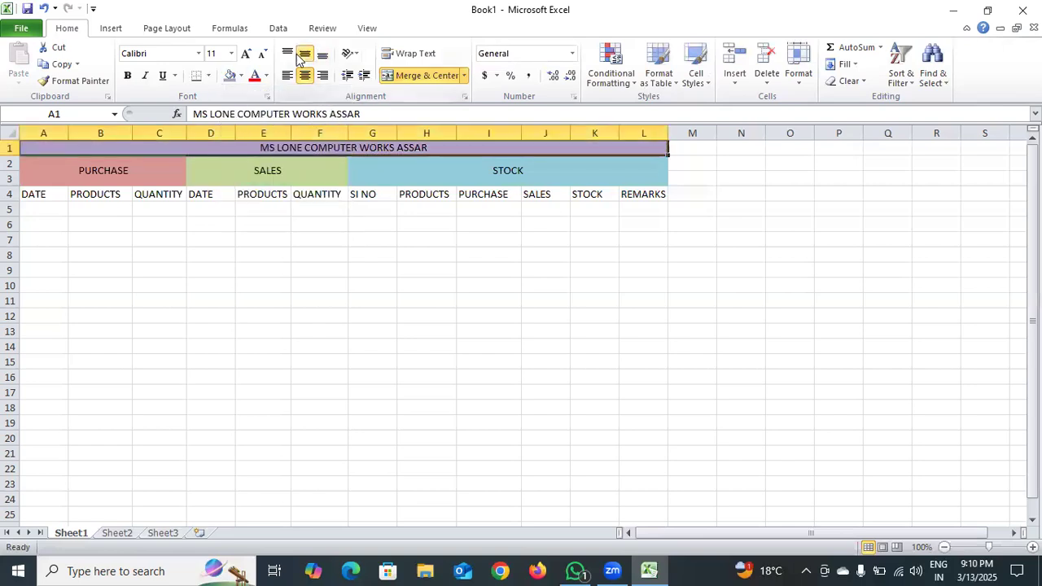
Increase the company title's font size to 18
click(245, 54)
click(245, 54)
click(245, 54)
click(245, 54)
Increase the PURCHASE section title's font size to 18
click(165, 187)
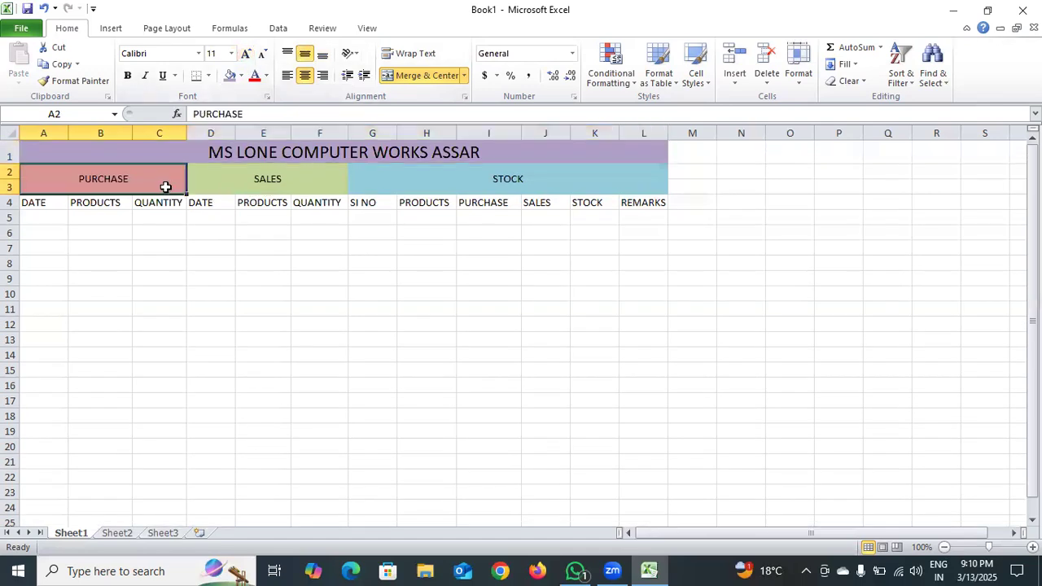
click(245, 54)
click(245, 53)
click(245, 53)
click(245, 54)
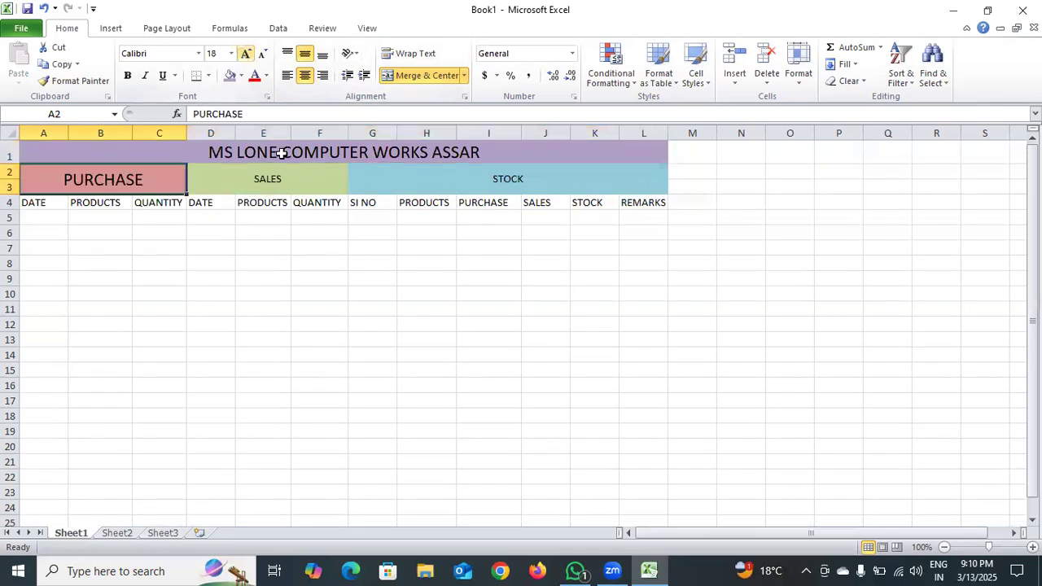
Increase the font size of the SALES and STOCK section titles to roughly match the PURCHASE title
click(285, 169)
click(246, 54)
click(246, 54)
click(246, 54)
click(246, 54)
click(482, 185)
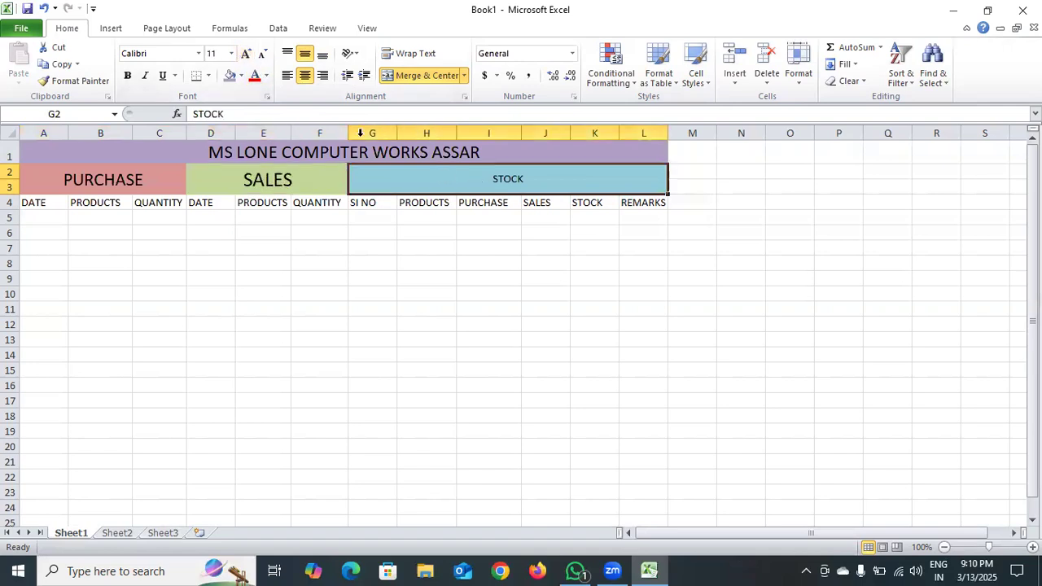
click(241, 57)
click(242, 58)
click(243, 60)
click(246, 54)
click(460, 335)
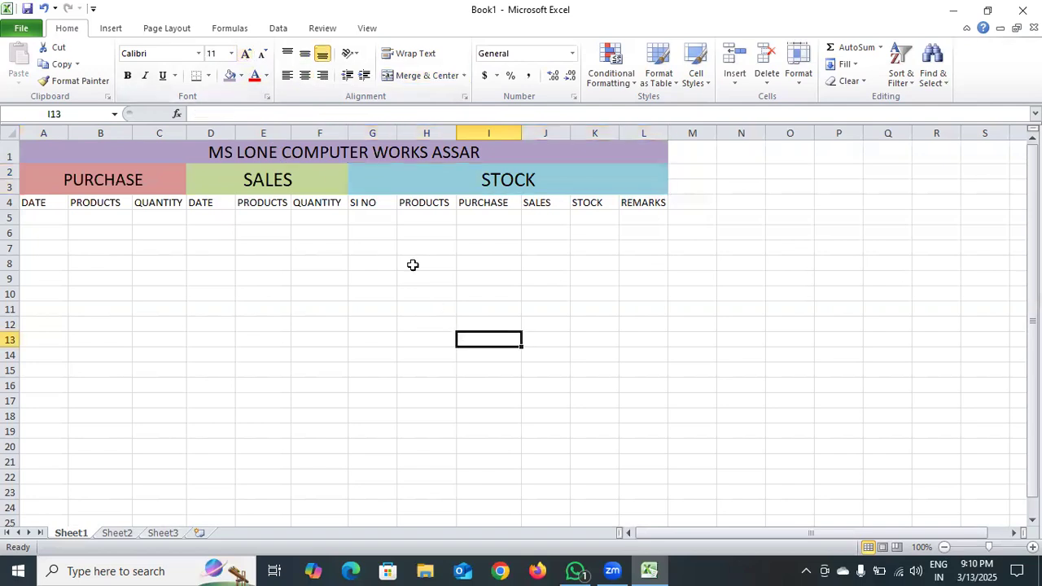
Make the column headings in A4:L4 bold and set their font size to 12
drag(32, 204, 661, 204)
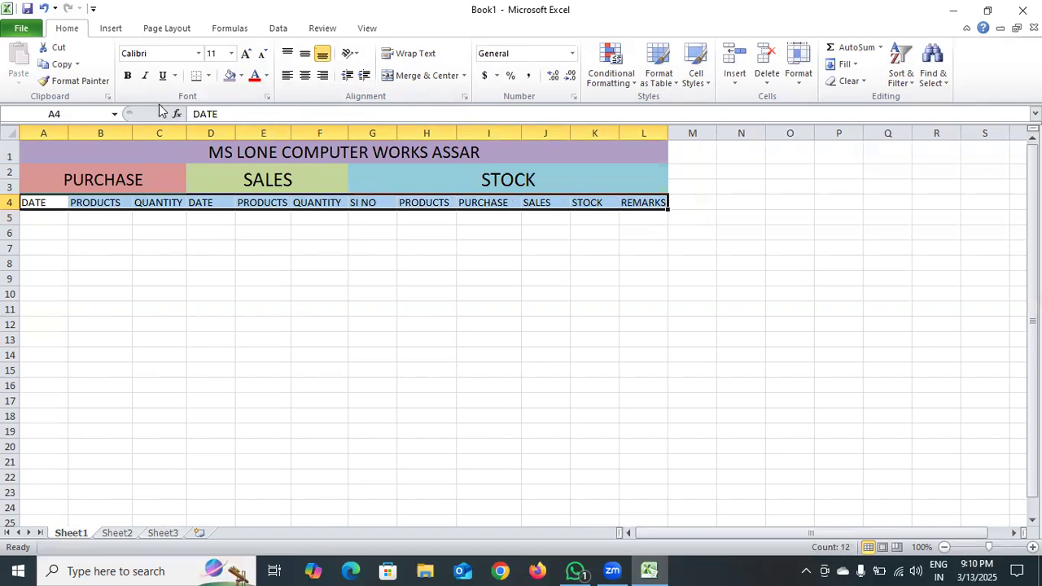
click(127, 75)
click(246, 54)
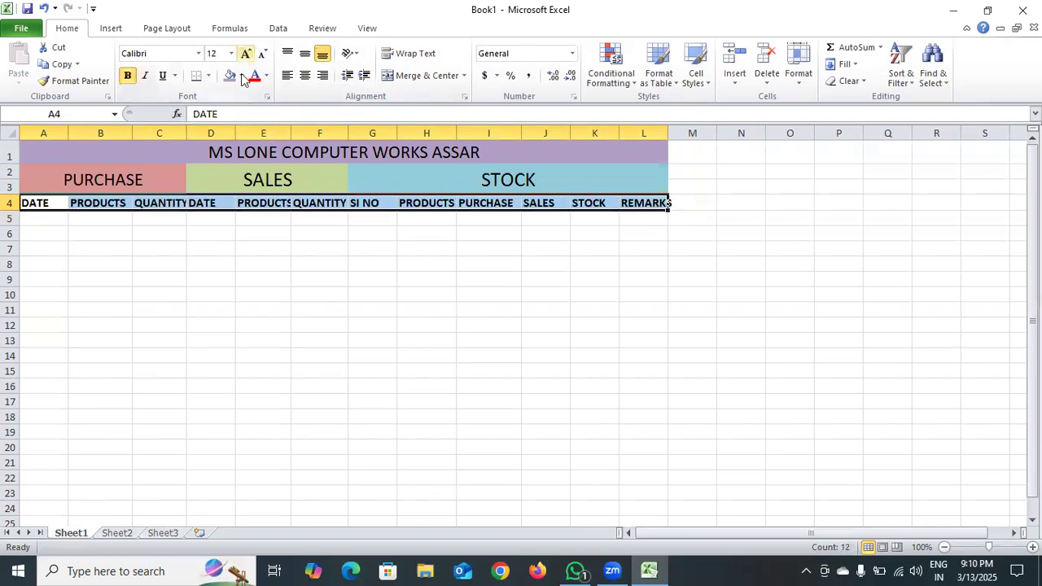
click(148, 331)
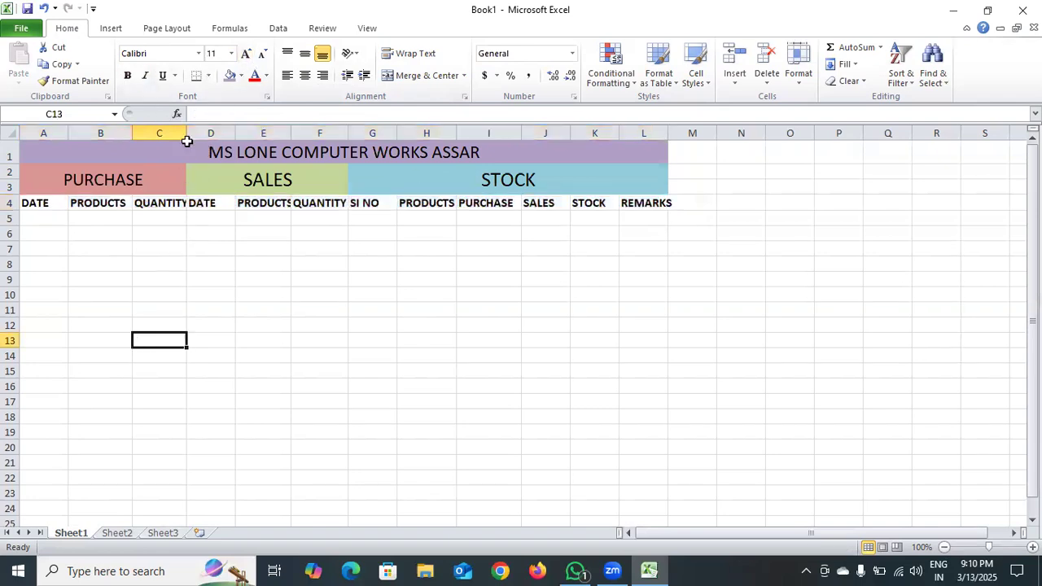
Widen columns C, E, F and L to fit their bold headings, and narrow column G around SI NO
drag(186, 133, 204, 132)
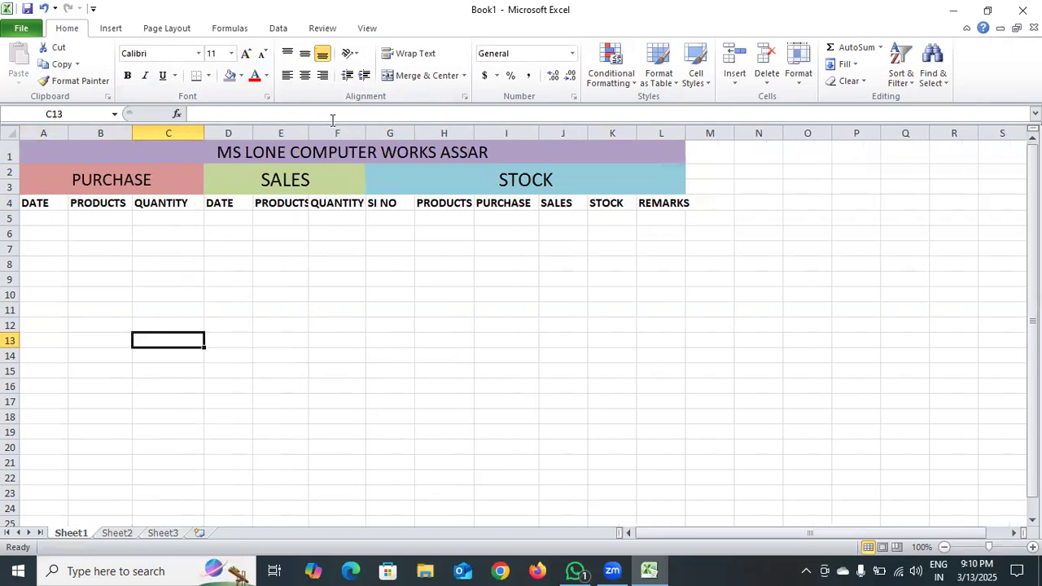
drag(310, 131, 422, 132)
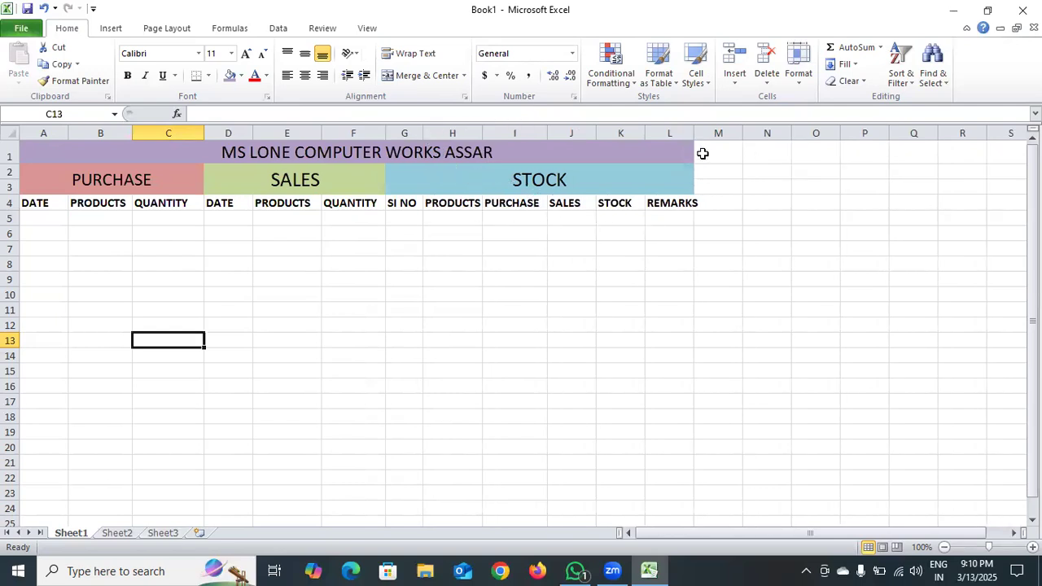
drag(693, 134, 739, 171)
click(719, 296)
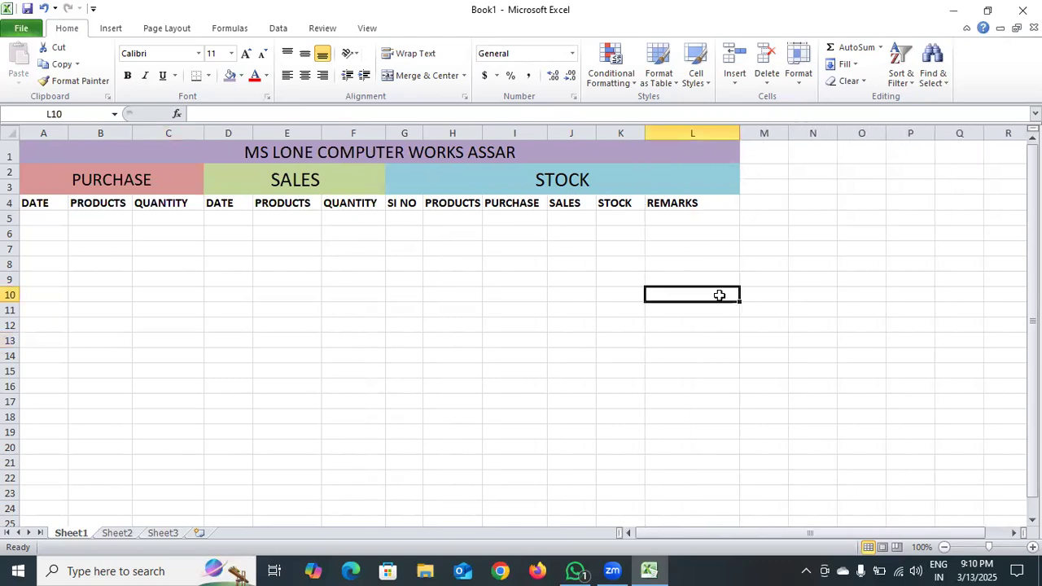
drag(32, 203, 41, 315)
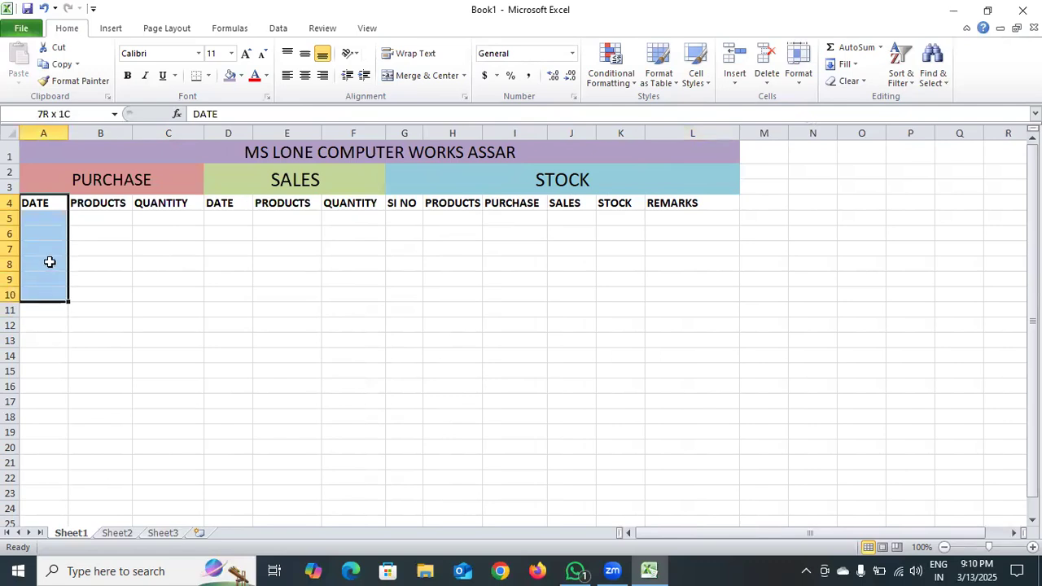
click(56, 206)
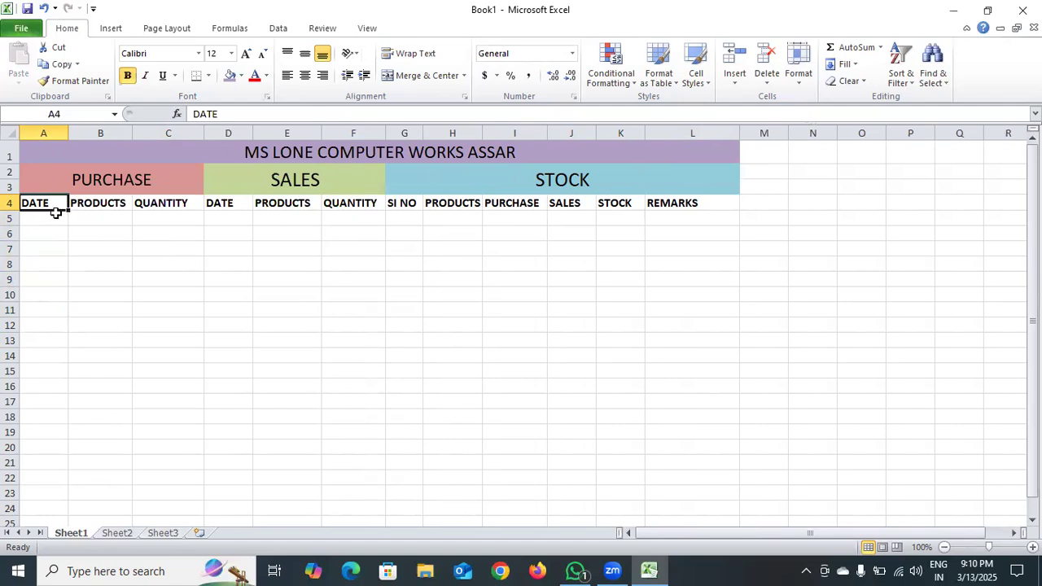
click(56, 214)
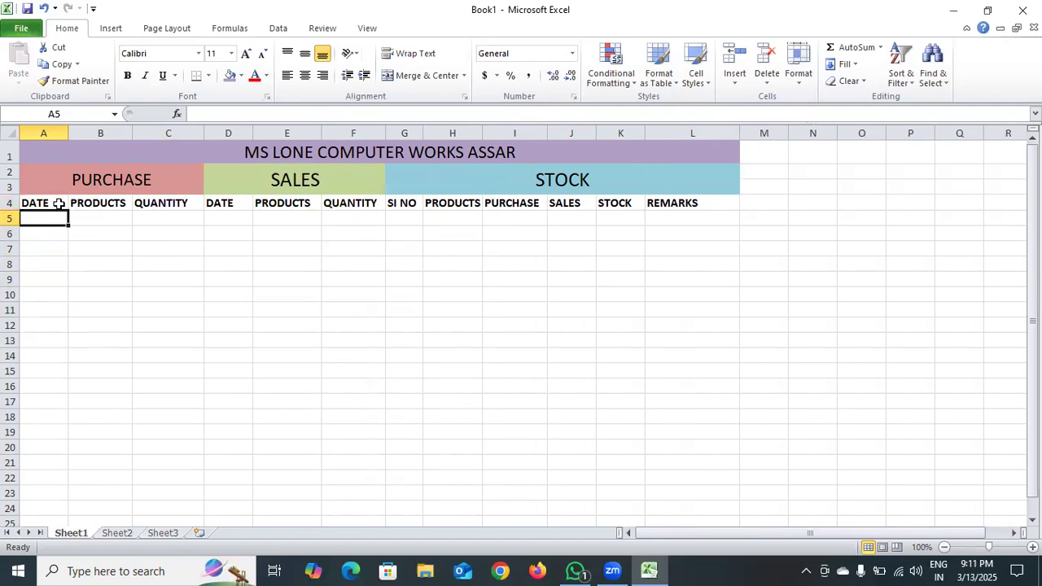
drag(62, 205, 670, 367)
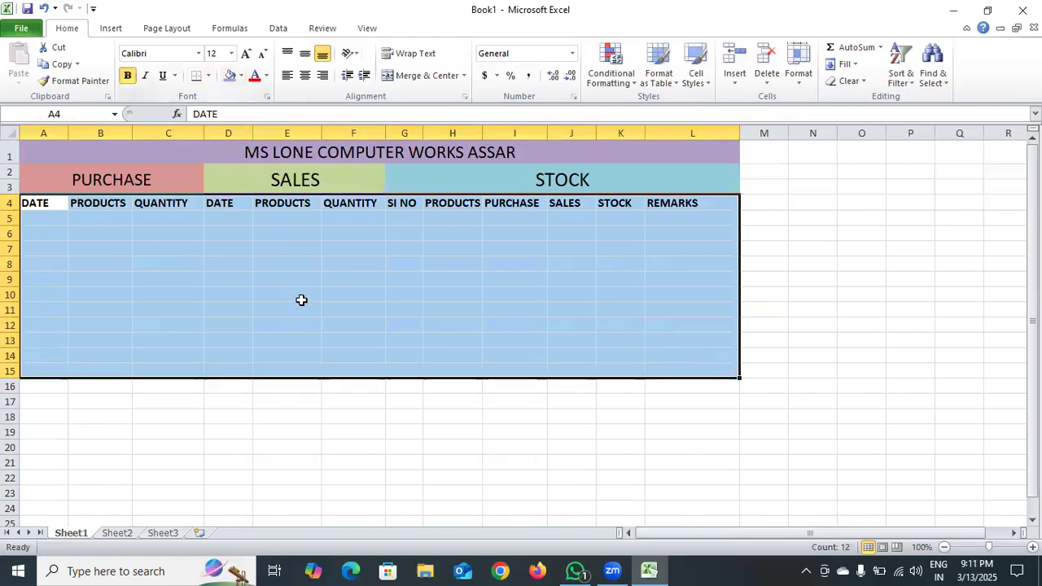
click(325, 419)
Apply all borders to the table range A4:L20
drag(35, 204, 672, 446)
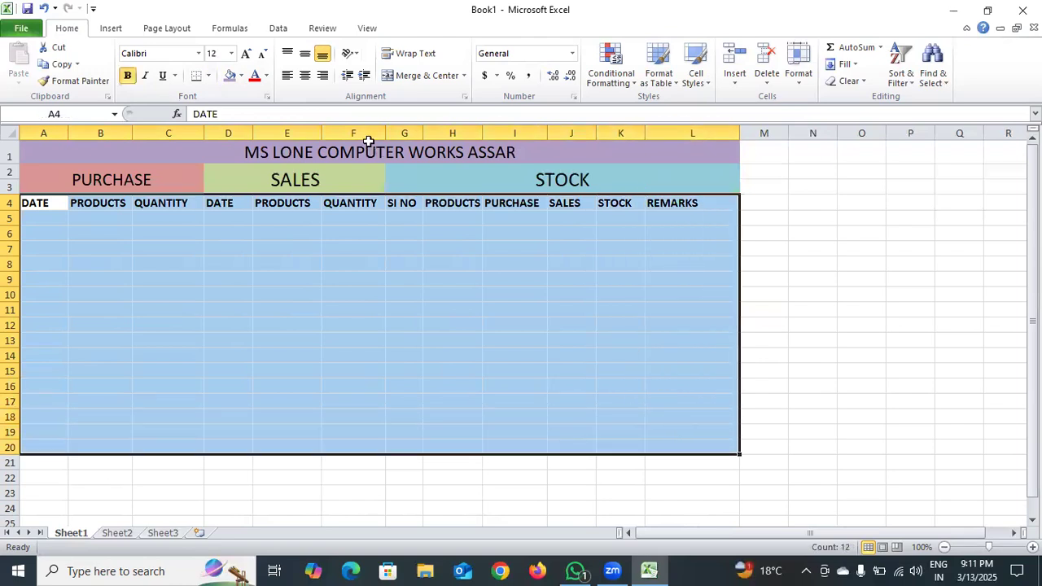
click(208, 76)
click(245, 197)
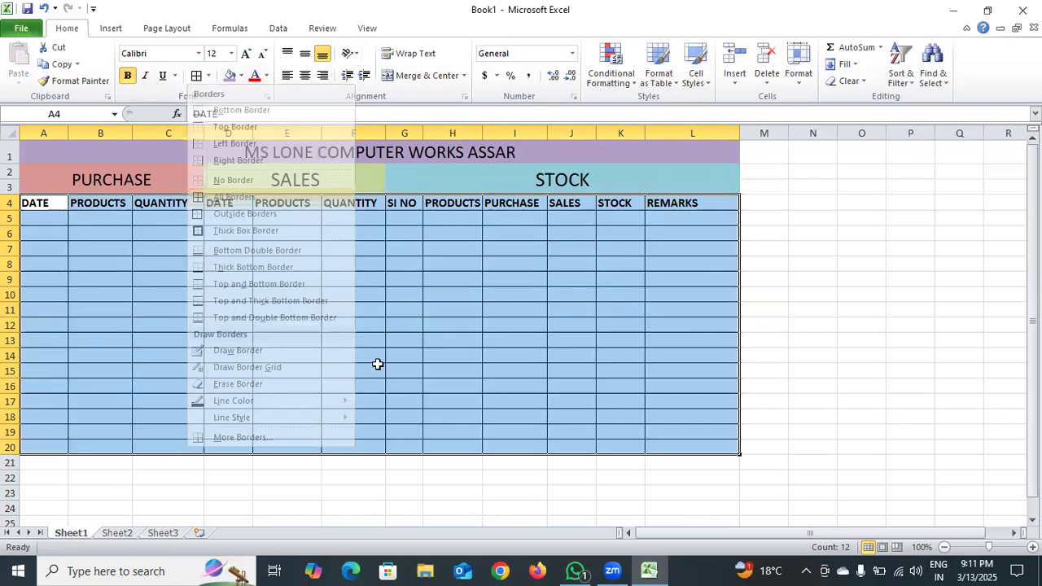
Merge and center the range A16:L20 into one block across the last rows of the table
click(783, 389)
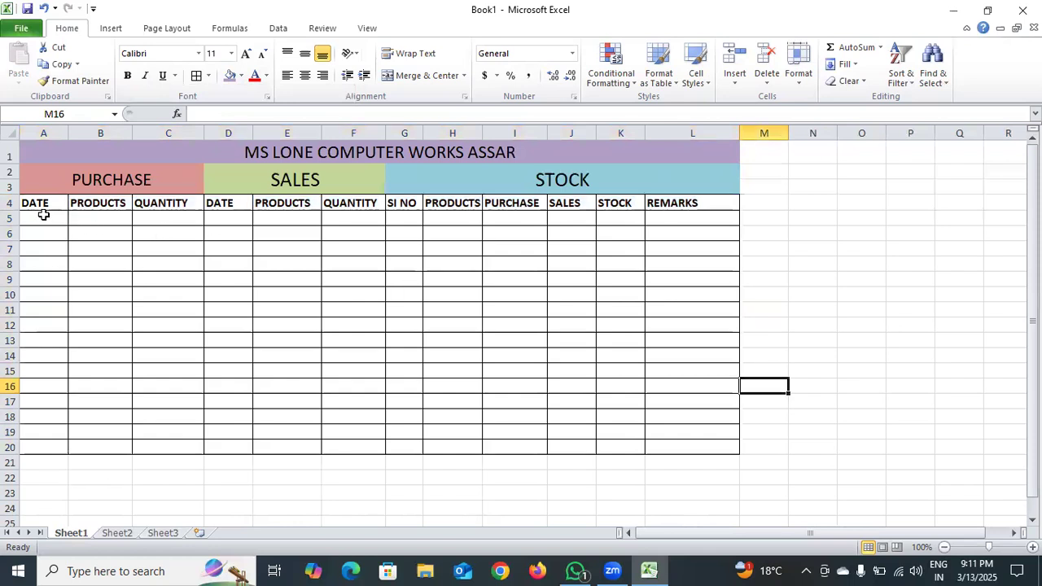
click(35, 370)
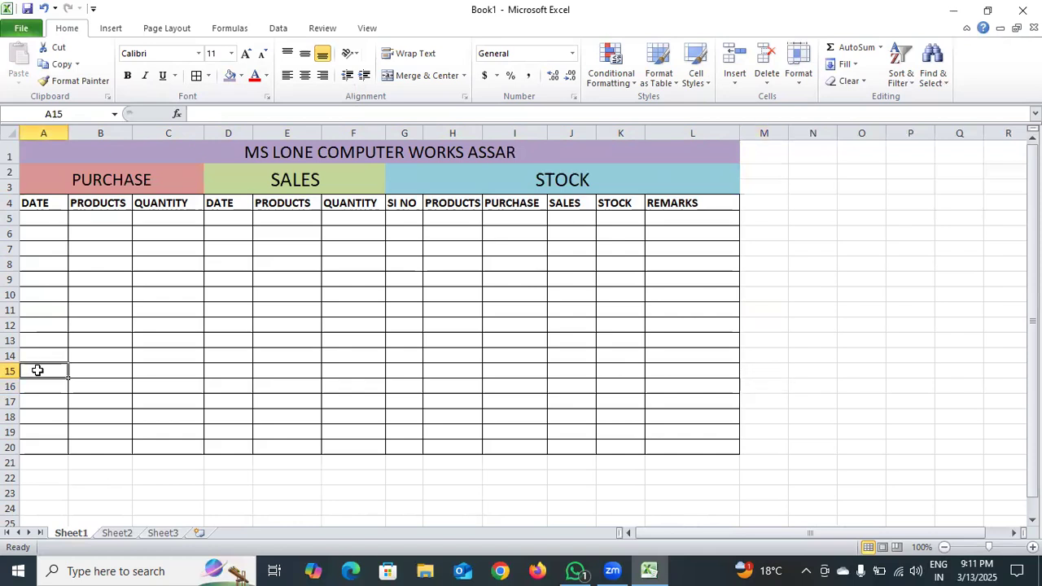
drag(32, 379, 670, 442)
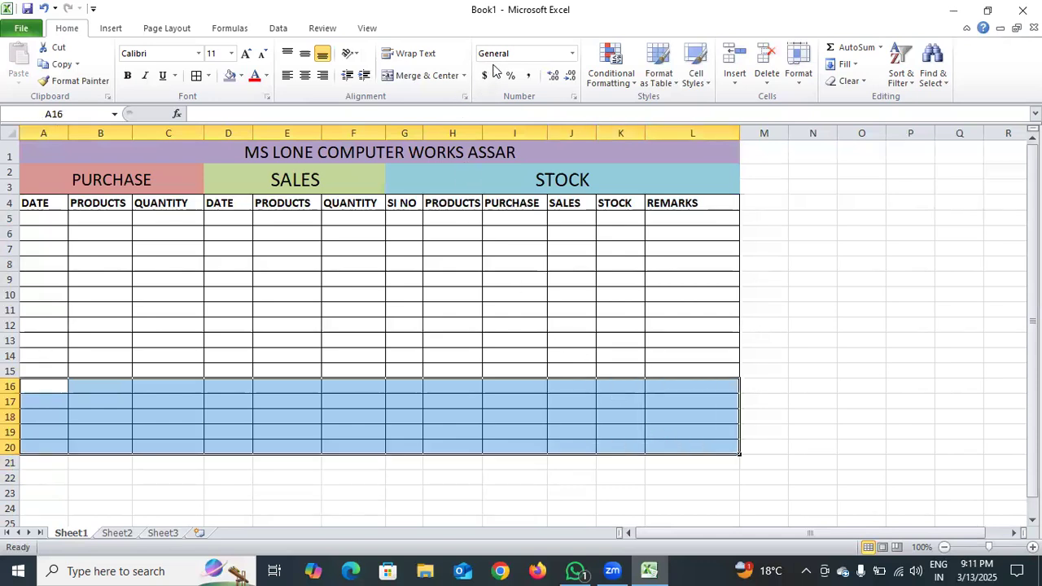
click(422, 75)
Enter the text STOCK MANAGEMENT in the merged block A16:L20
double_click(337, 427)
text(STOCKER)
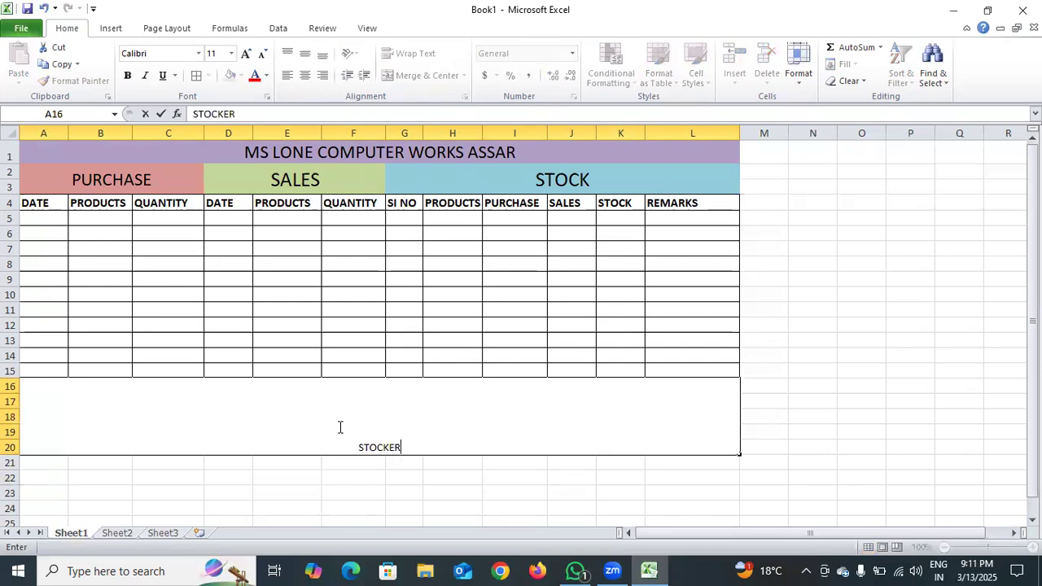
key(BackSpace)
key(BackSpace)
key(BackSpace)
key(BackSpace)
key(BackSpace)
key(BackSpace)
key(BackSpace)
text(STOCK)
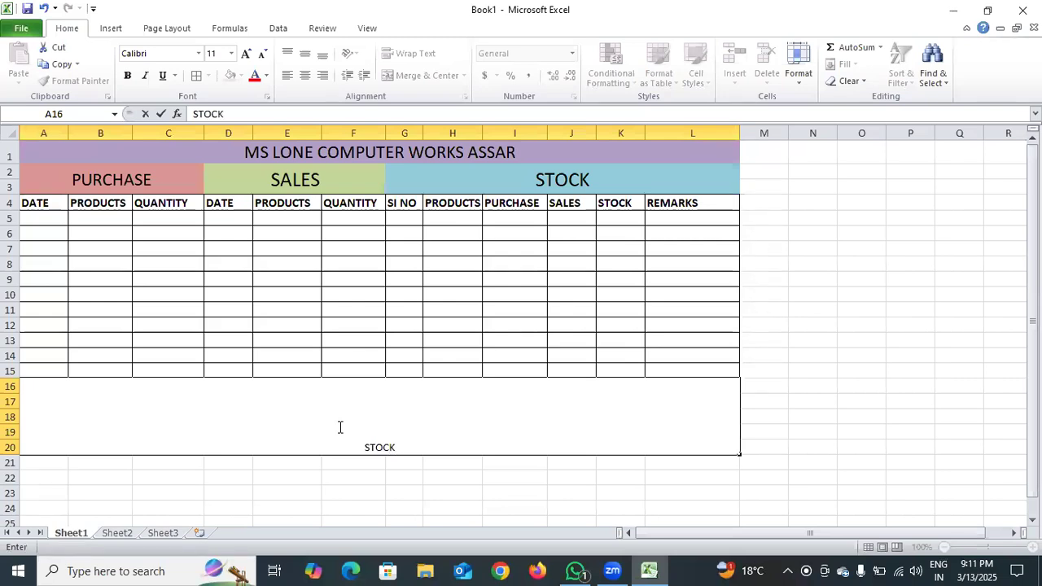
text( MANAGEM)
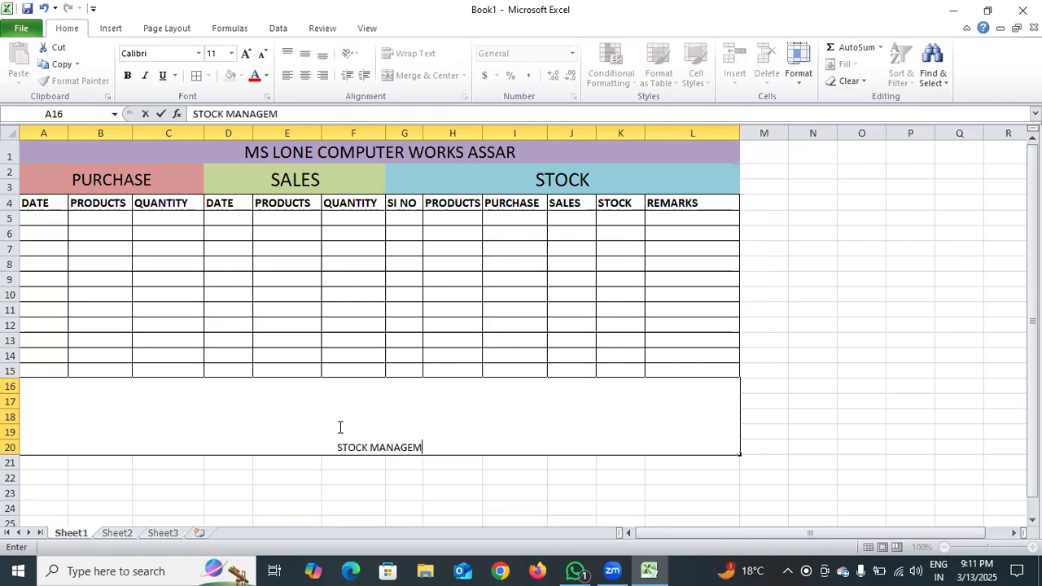
text(ENT)
click(392, 436)
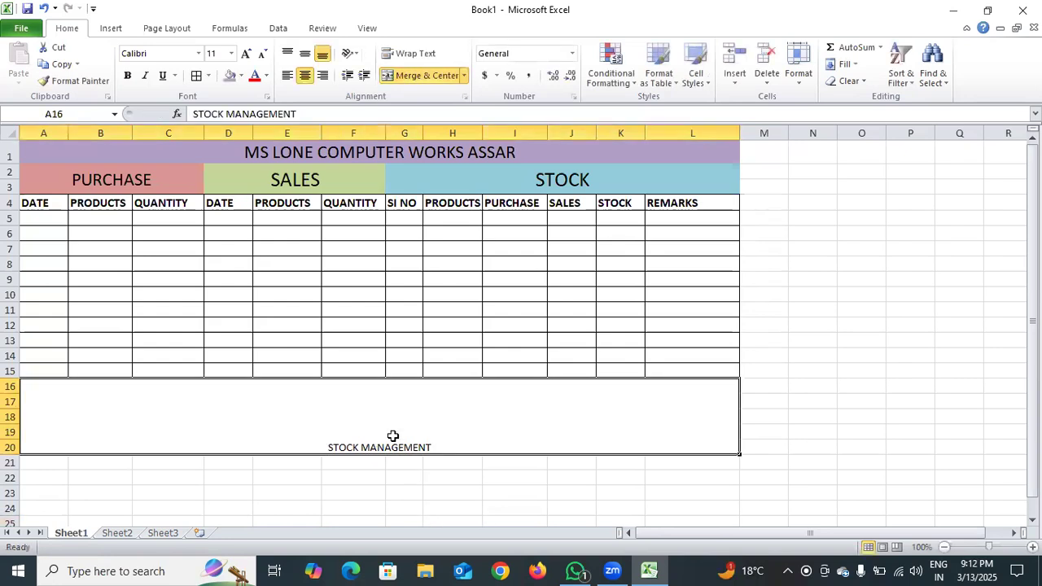
Middle-align the STOCK MANAGEMENT text vertically and fill its merged block with light orange
click(305, 53)
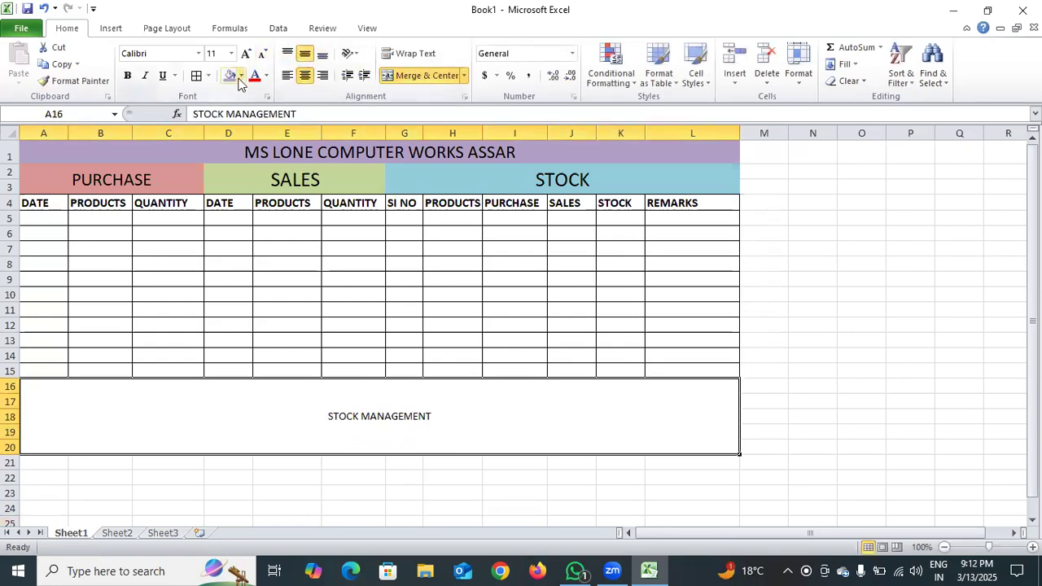
click(242, 78)
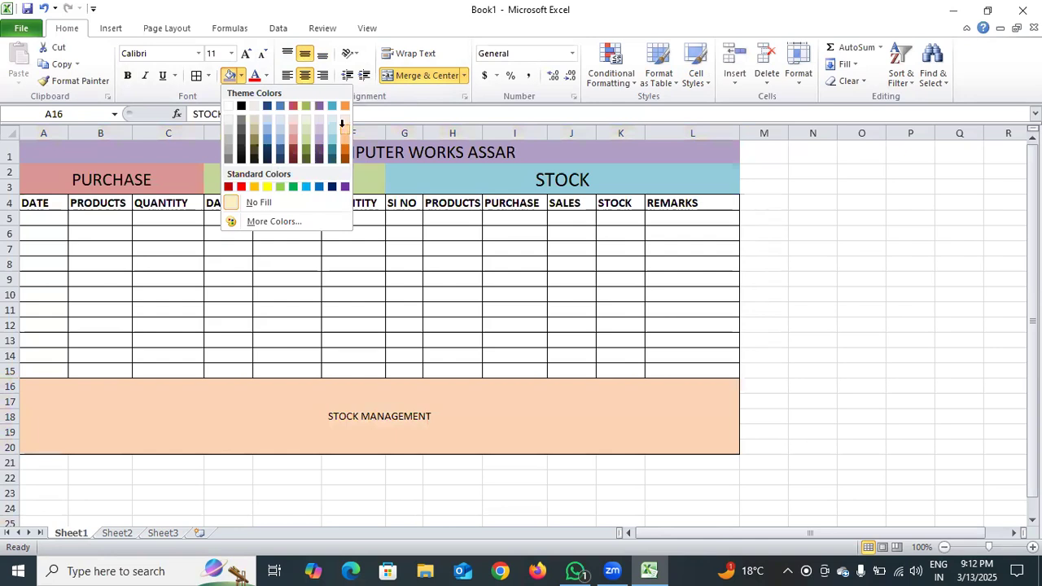
click(342, 123)
Increase the font size of the STOCK MANAGEMENT text to 24
click(245, 55)
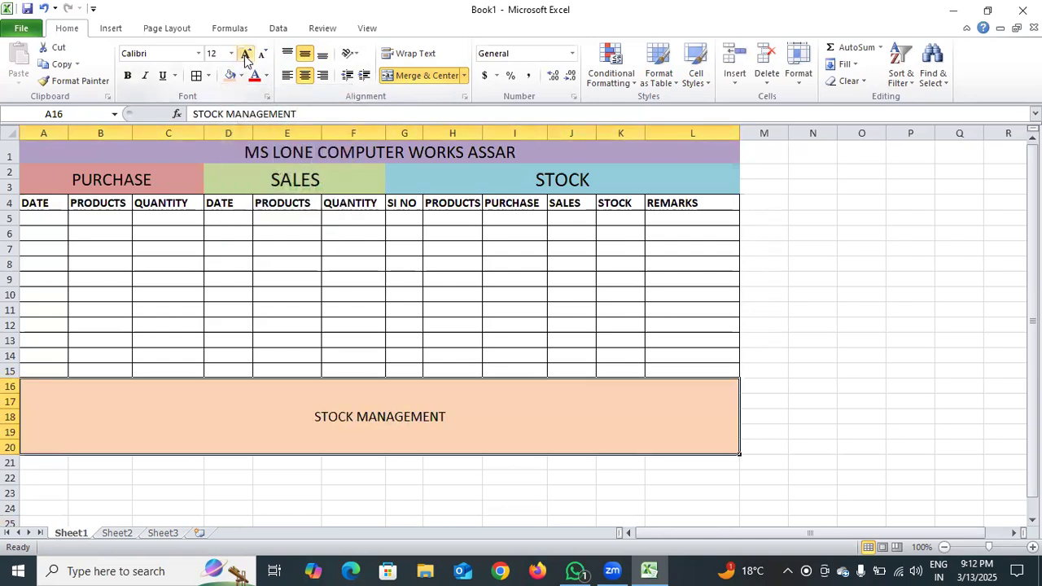
click(246, 54)
click(246, 55)
click(247, 56)
click(246, 54)
click(246, 55)
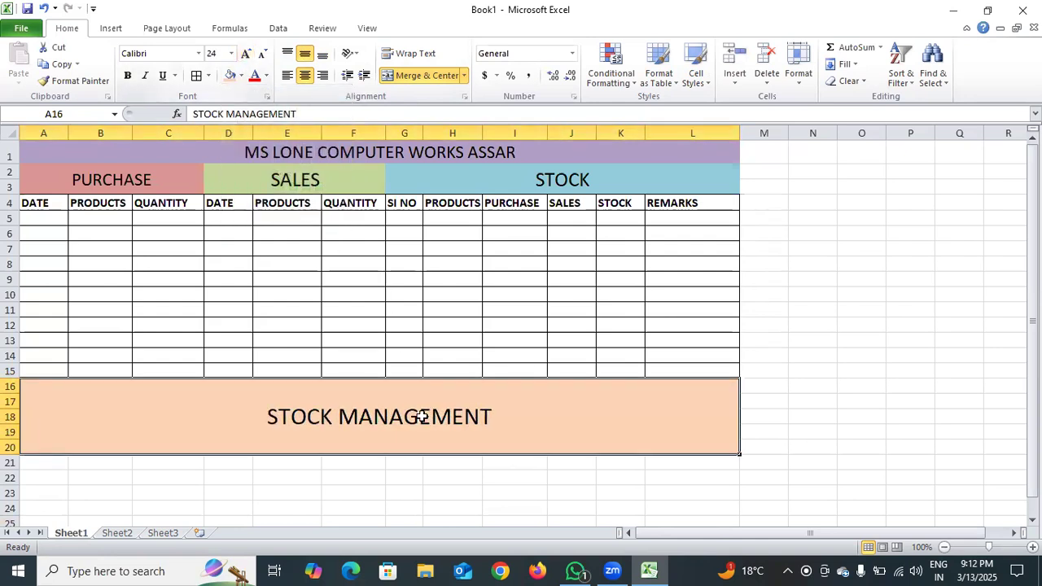
click(446, 491)
Enter =TODAY() in cell A5 and widen column A to fit the full date
click(28, 217)
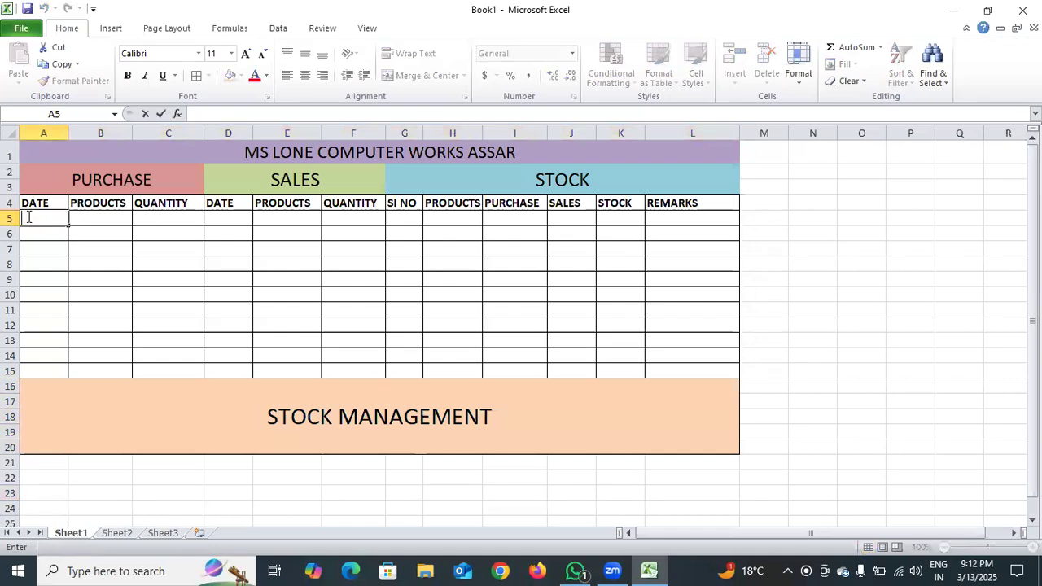
text(=TO)
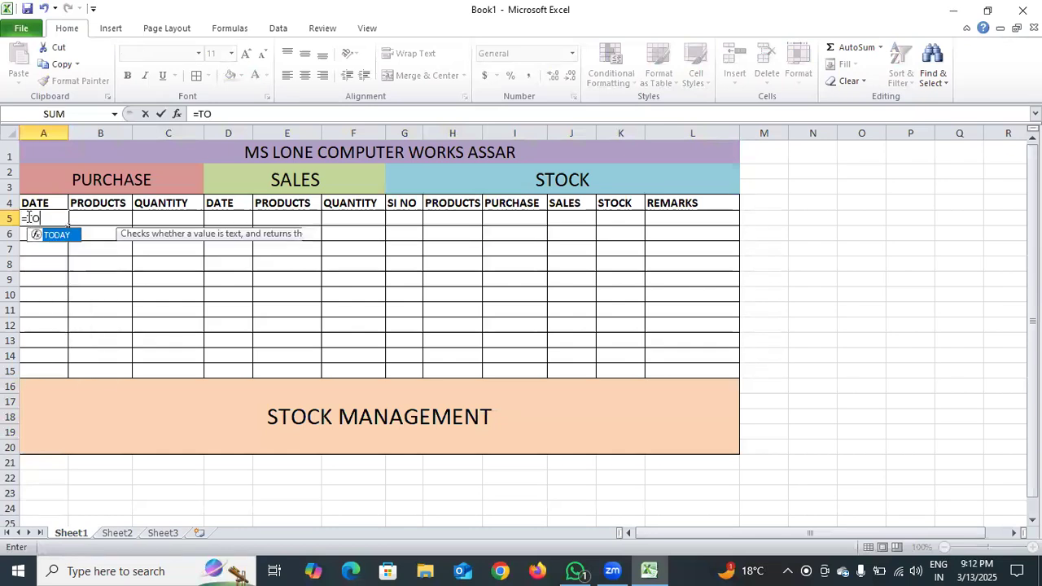
text(DAY()
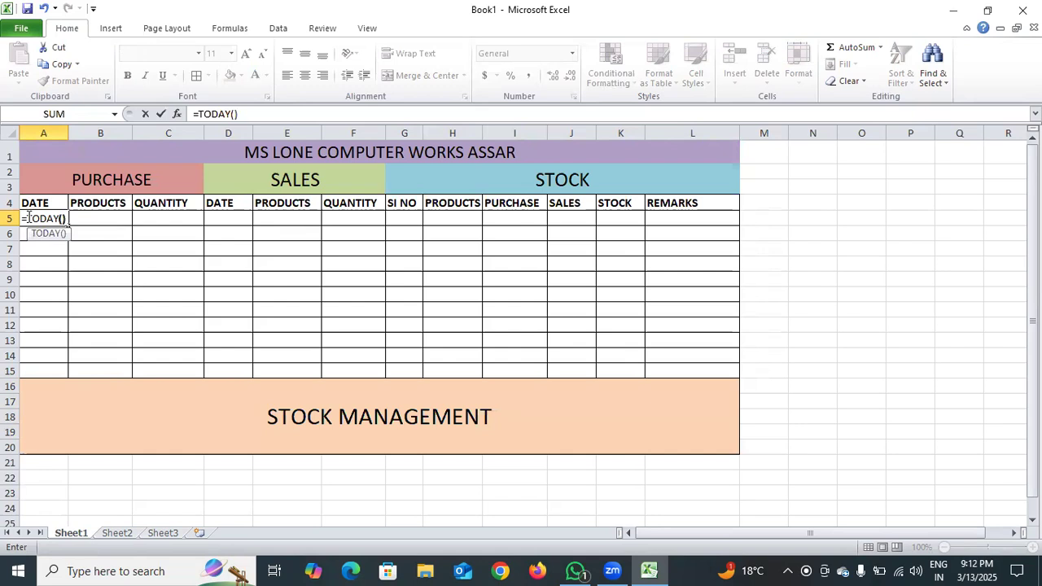
key(Return)
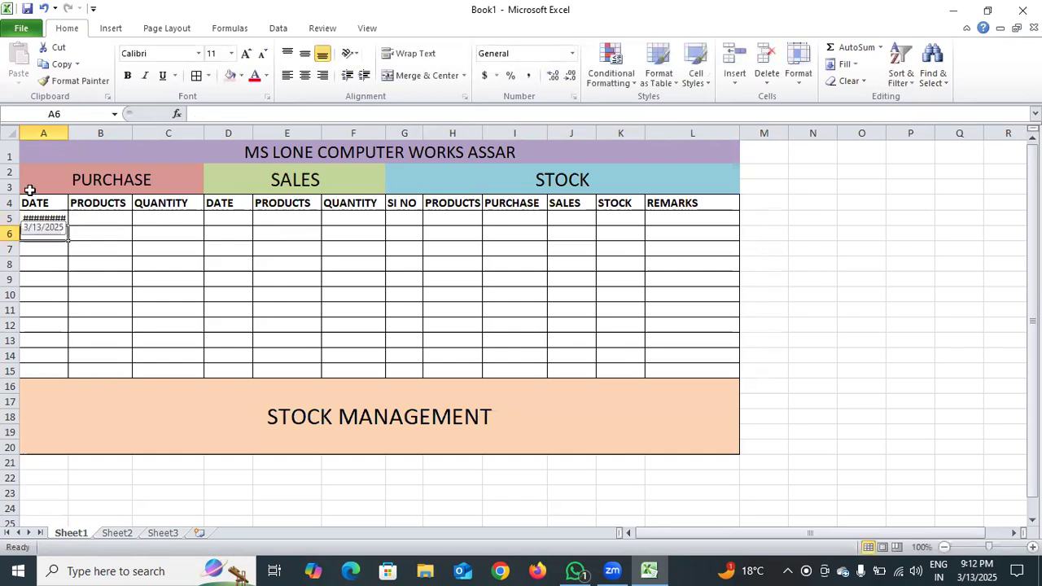
drag(66, 138, 76, 145)
Apply the custom number format DD/MM/YYYY to the purchase date cells A5:A15
drag(53, 220, 50, 367)
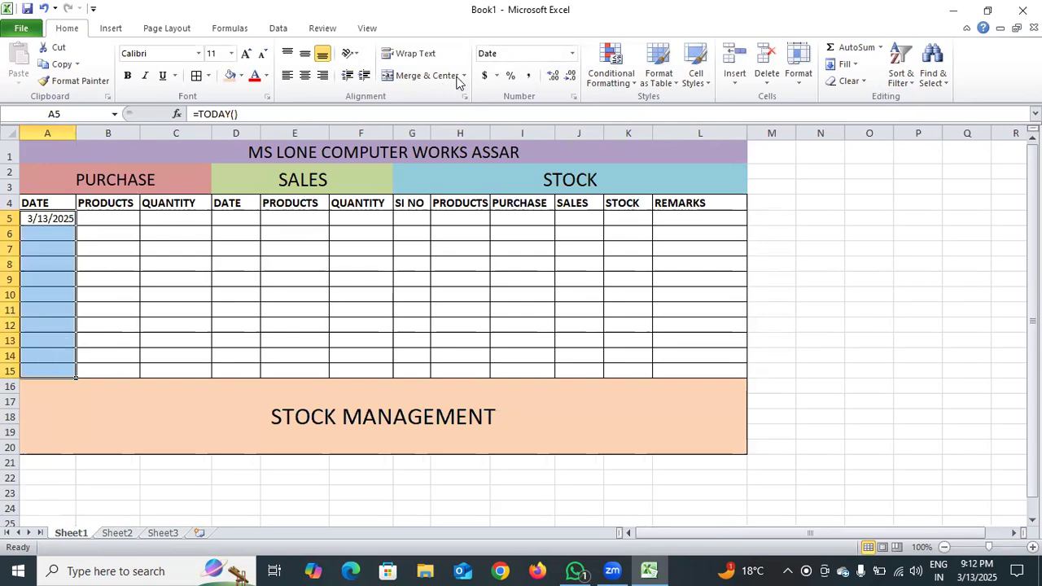
click(572, 54)
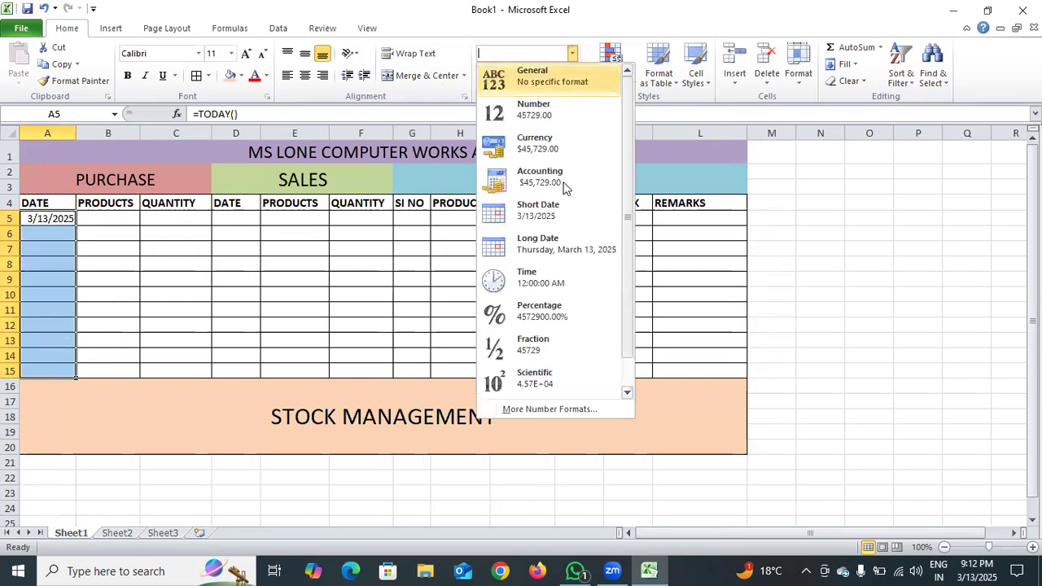
click(556, 410)
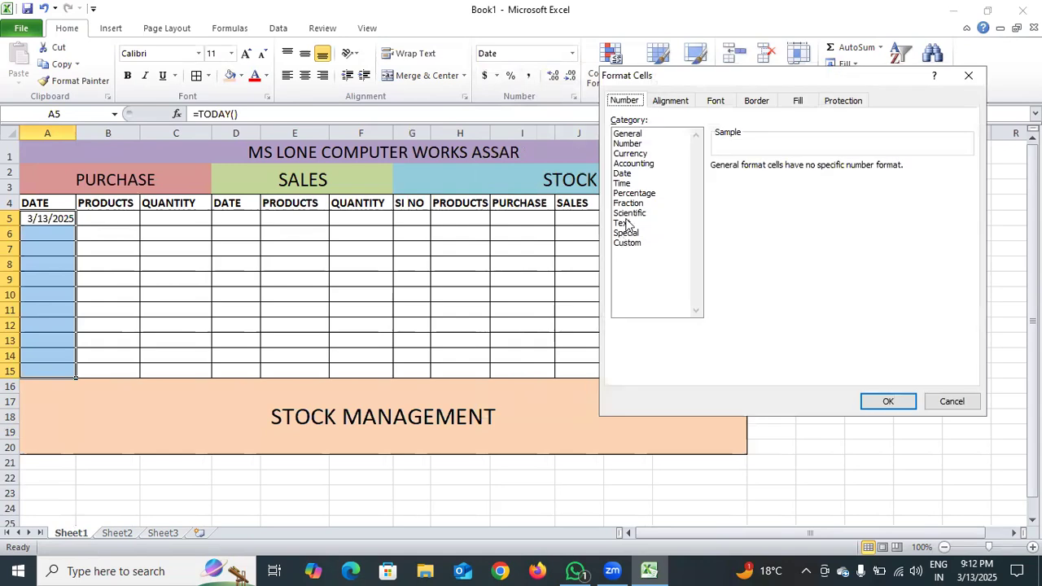
click(630, 176)
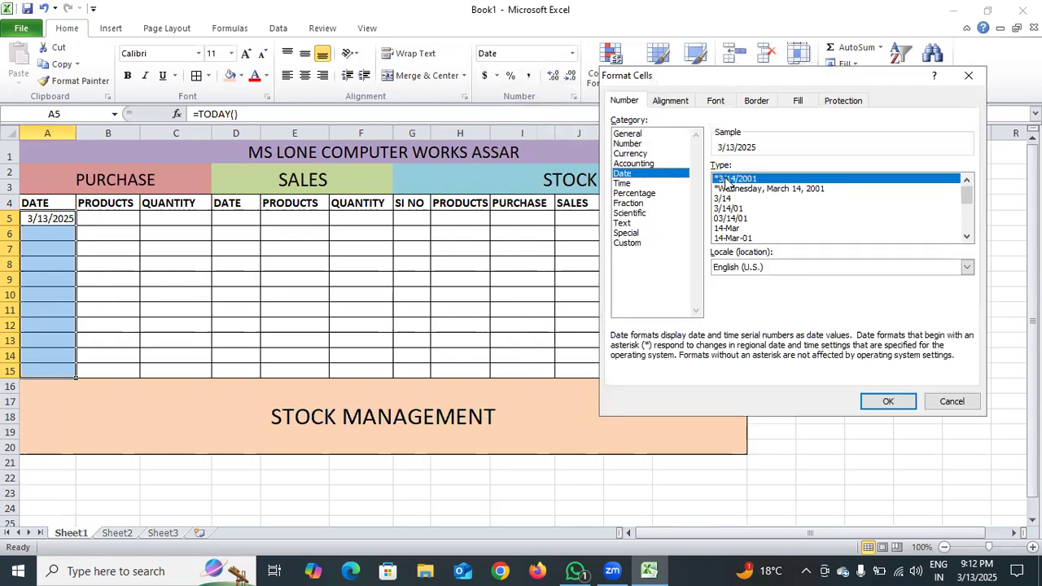
click(631, 243)
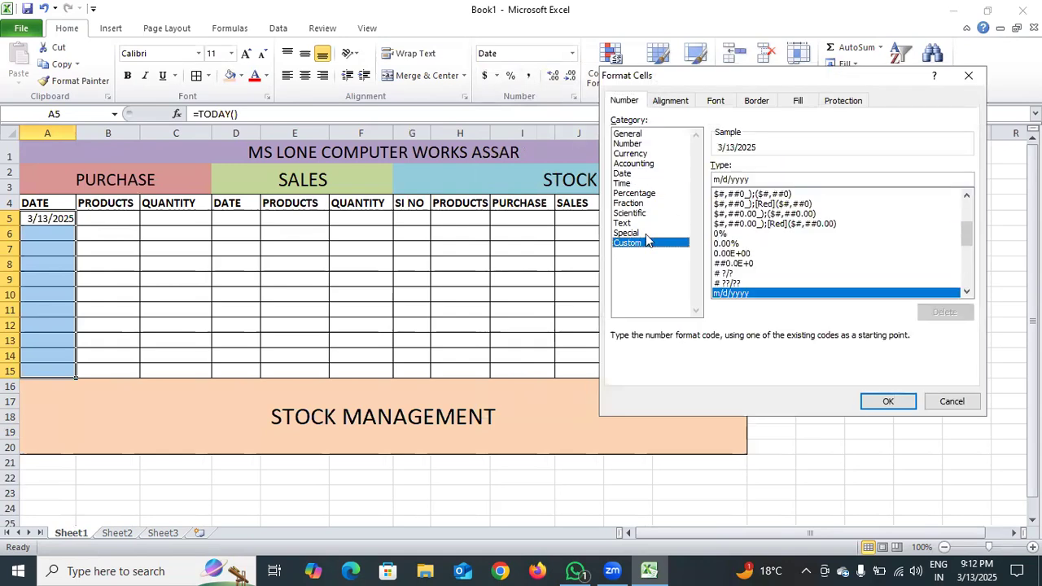
click(754, 179)
key(BackSpace)
key(BackSpace)
key(BackSpace)
key(BackSpace)
key(BackSpace)
key(BackSpace)
key(BackSpace)
key(BackSpace)
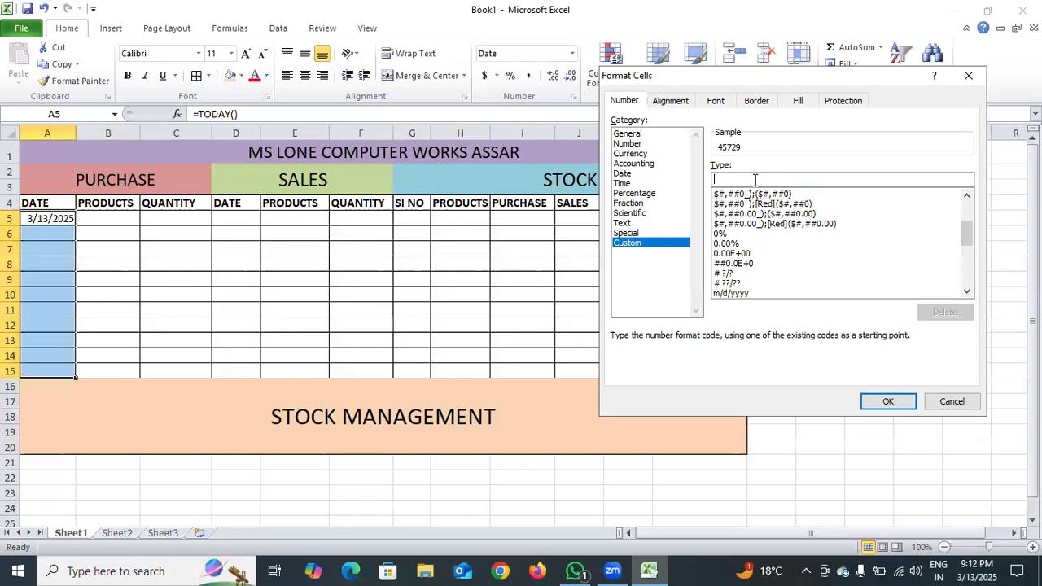
text(DD)
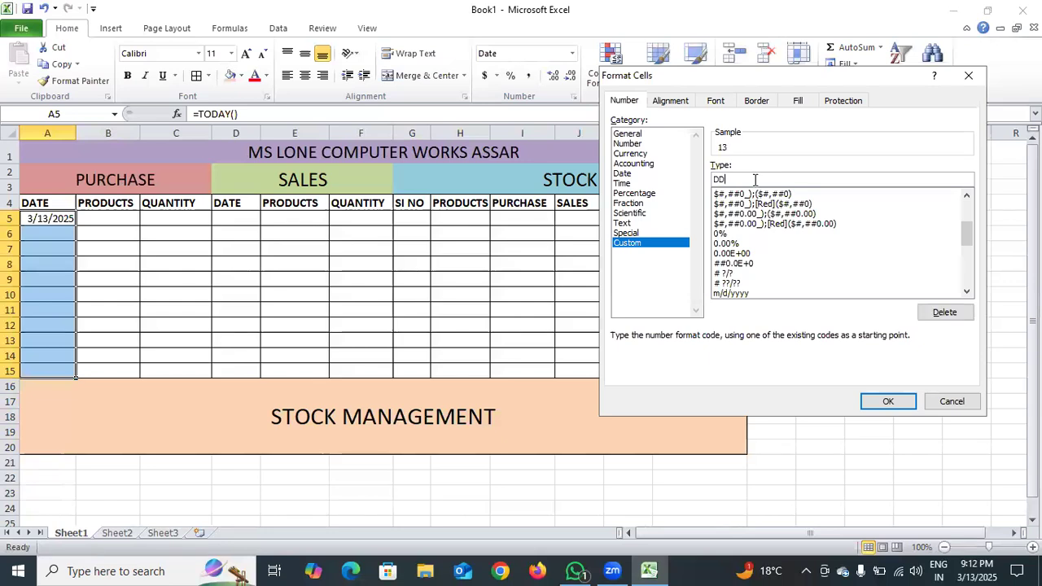
text(/MM/YY)
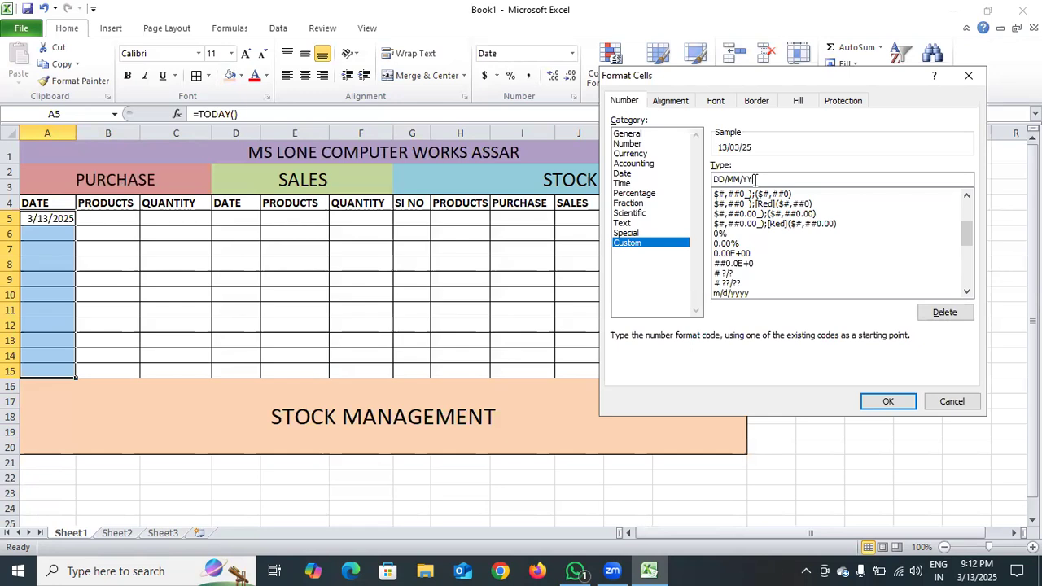
key(Return)
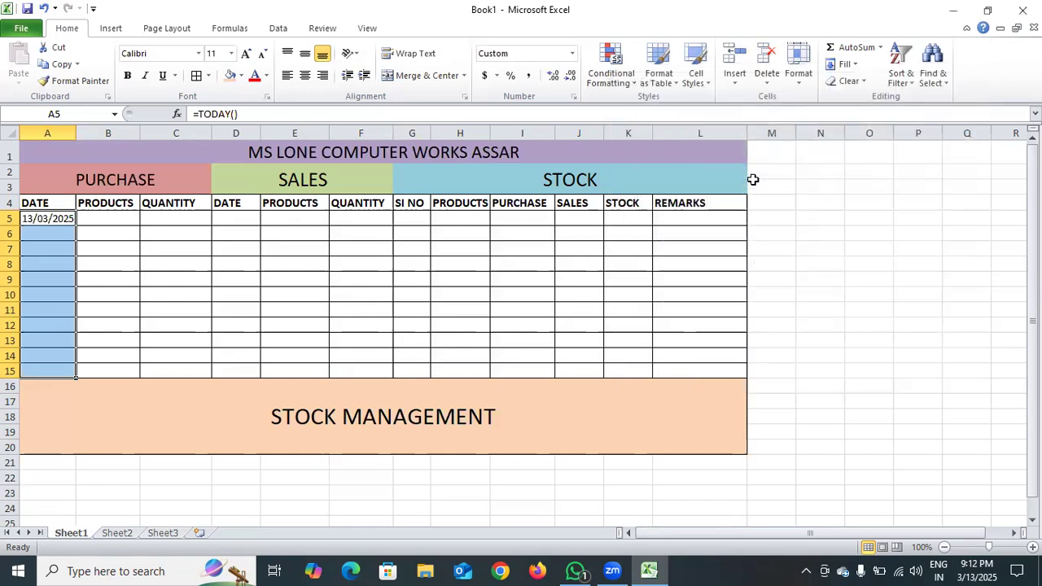
Copy the TODAY formula from A5 down through A15
click(45, 221)
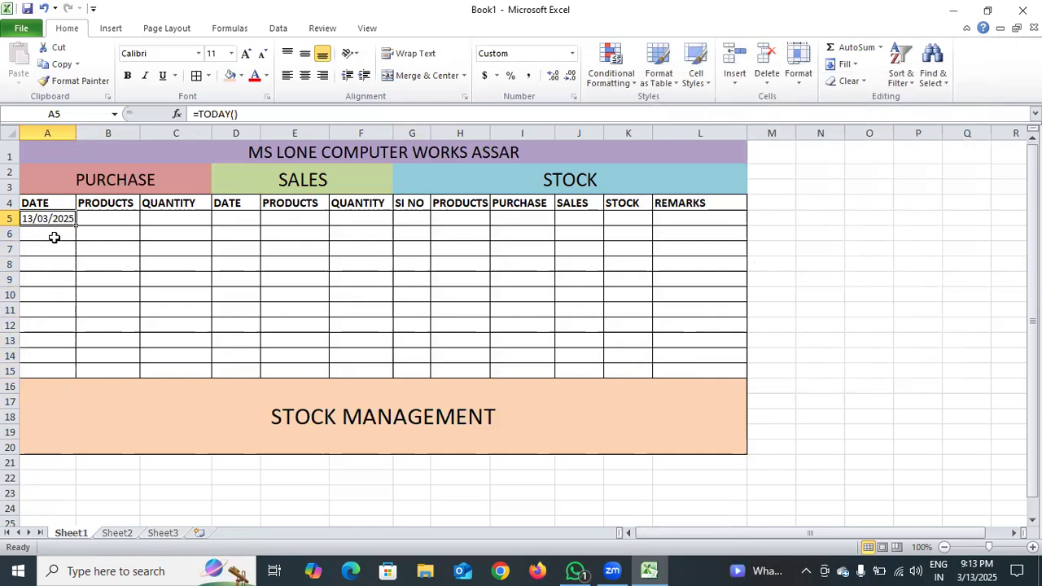
drag(75, 228, 77, 375)
click(136, 474)
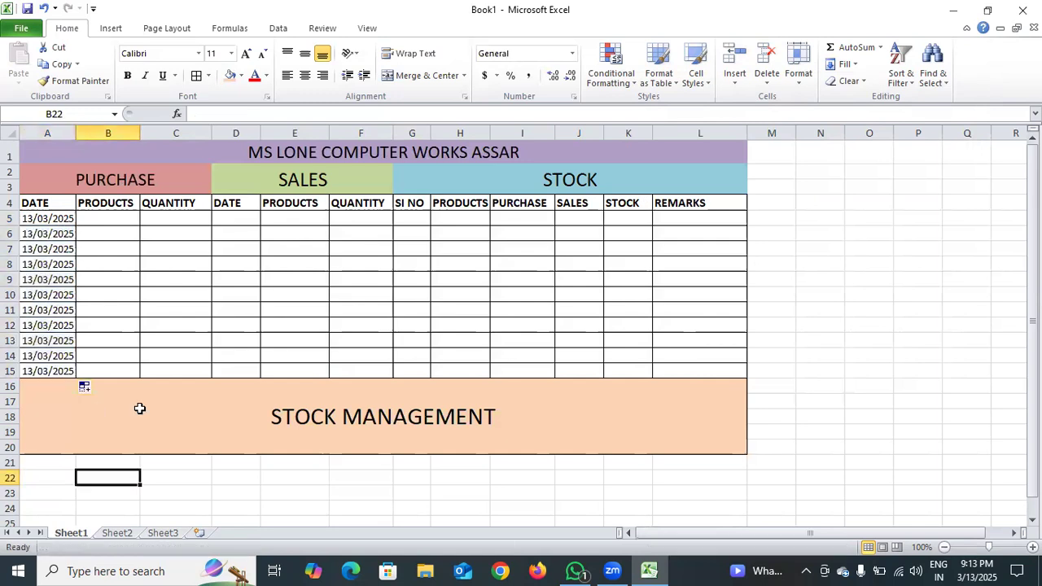
Open data validation for the purchase products cells B5:B15 and allow only values from a list
drag(123, 219, 109, 367)
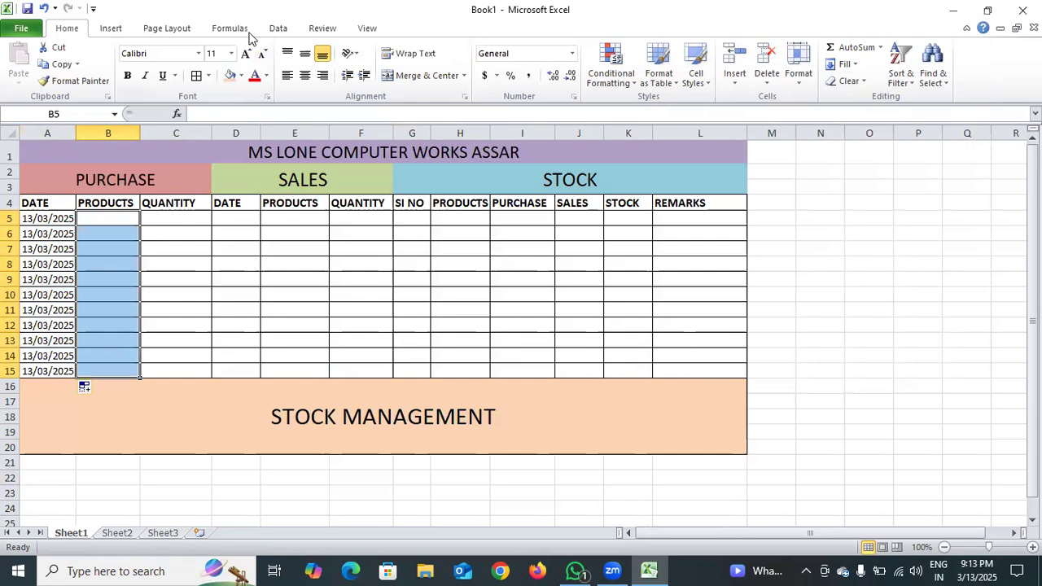
click(277, 30)
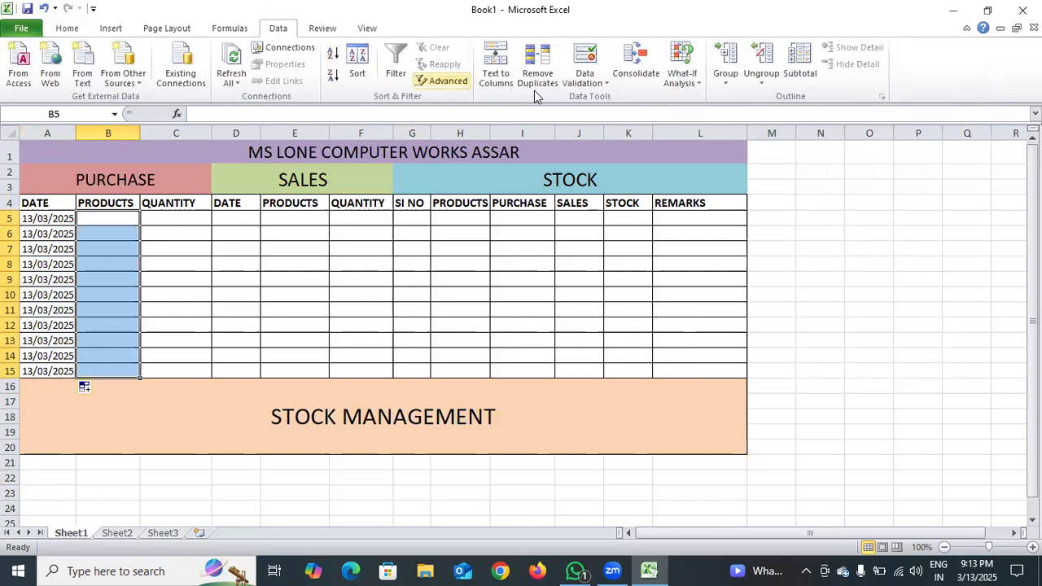
click(606, 85)
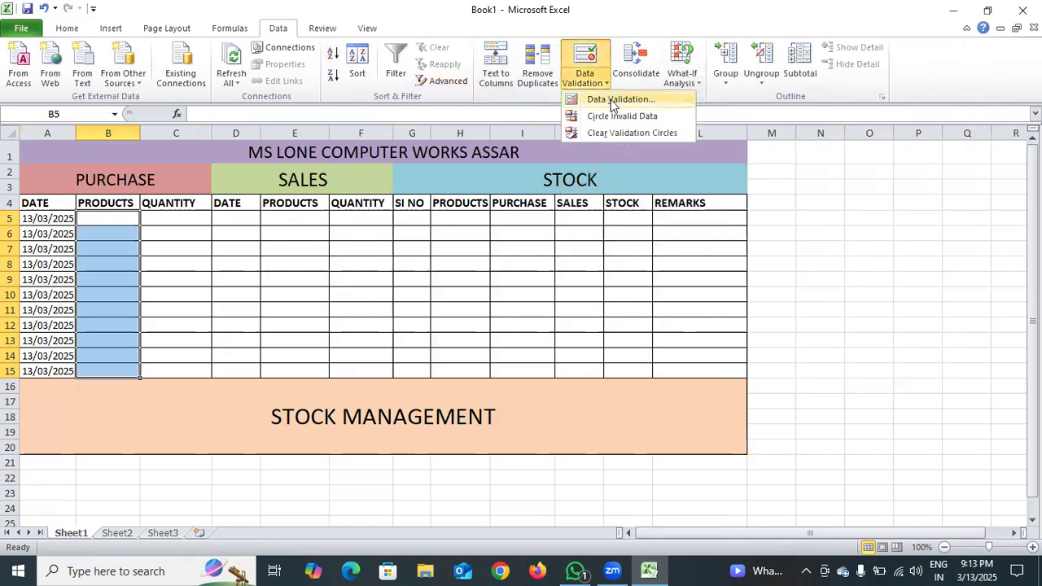
click(611, 101)
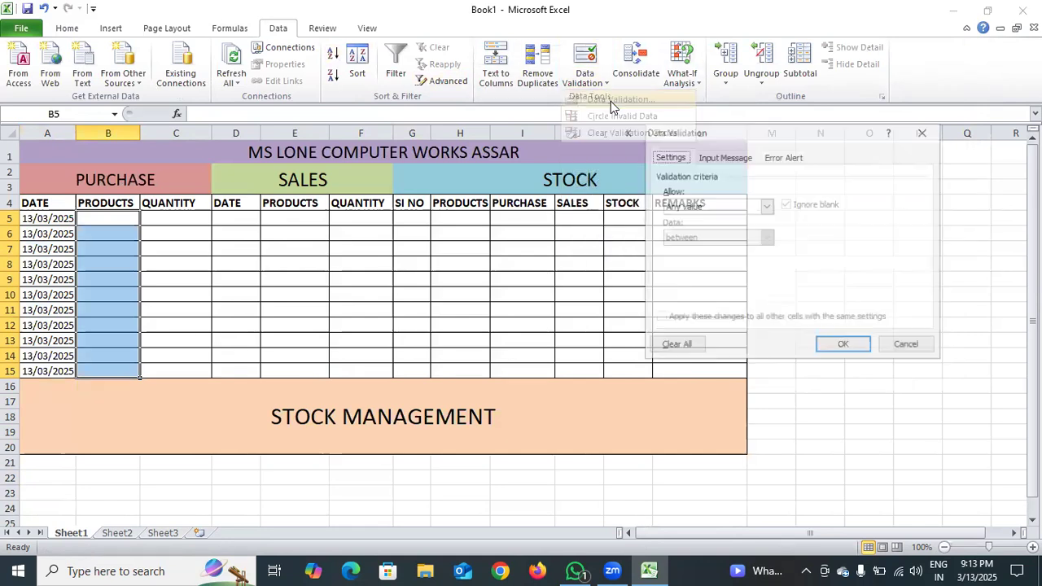
click(766, 206)
click(717, 249)
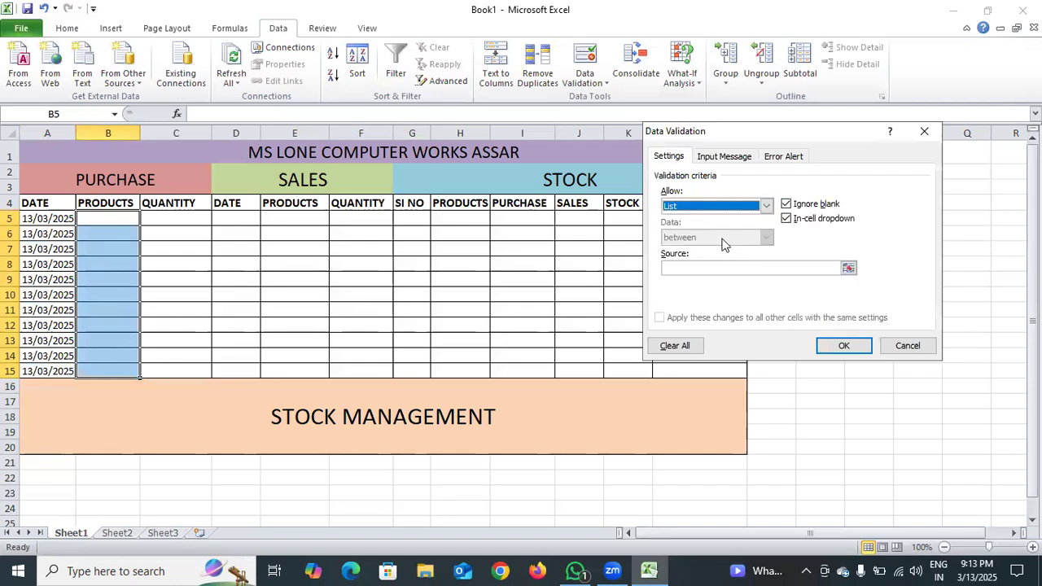
Enter KEYBOARD,MOUSE,PC,DESKTOP,MONITOR,CPU as the validation list source for the purchase products cells
click(690, 268)
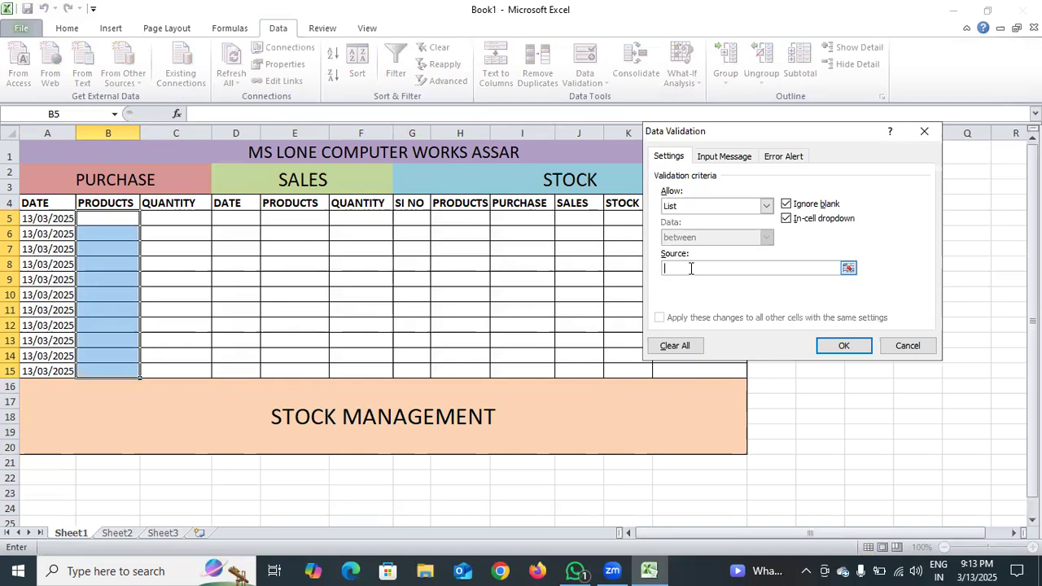
text(KEYBOAR)
text(D)
text(,MO)
text(USE)
text(,PC,D)
text(ESKTOP)
text(,)
text(MONIT)
text(OR)
text(,CPU)
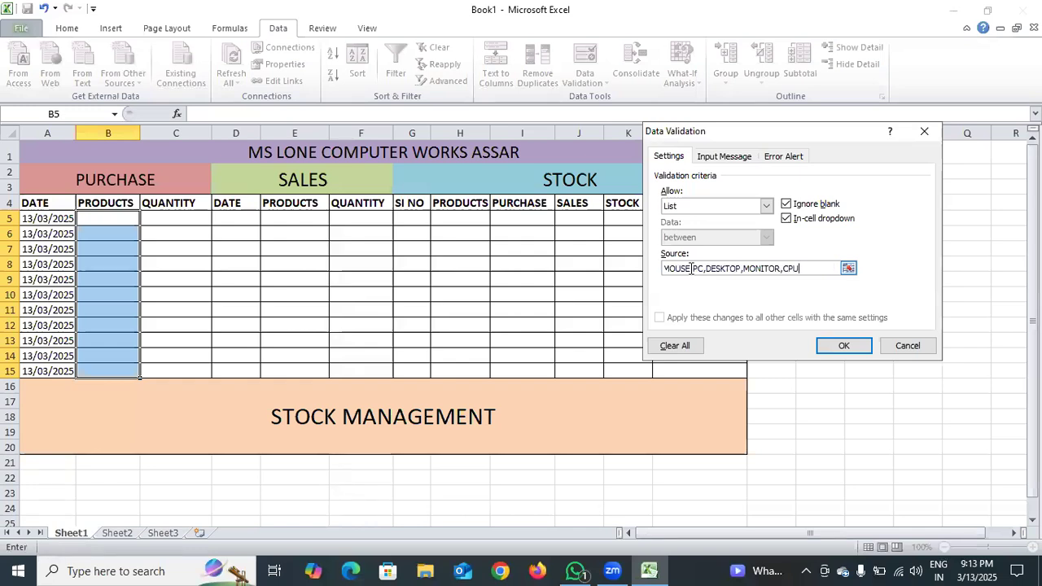
text(,)
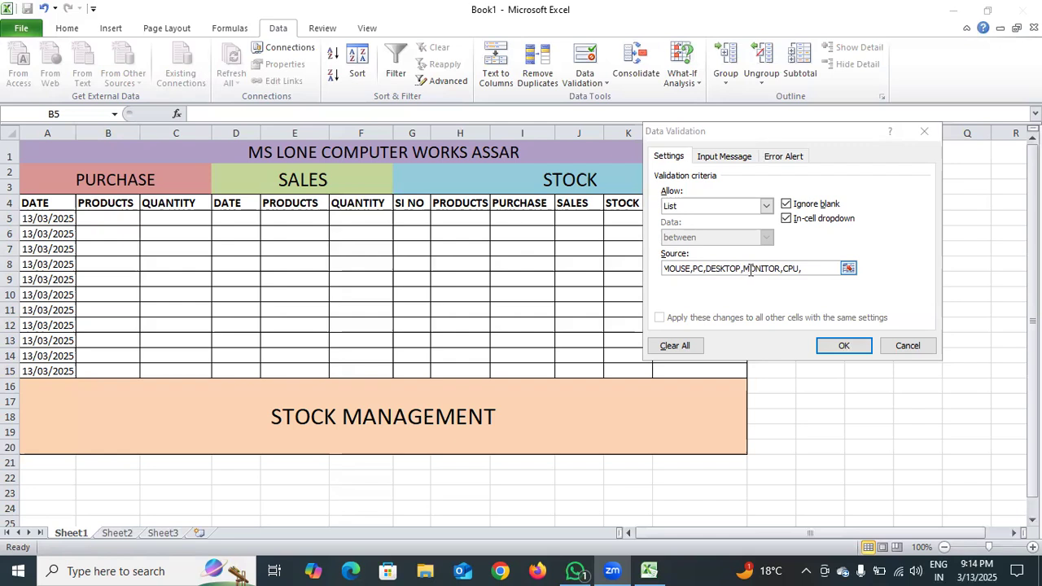
Append CABNET, MOTHERBOARD and SSDHHD to the comma-separated list source and apply the validation to B5:B15
click(806, 271)
text(,CABNET)
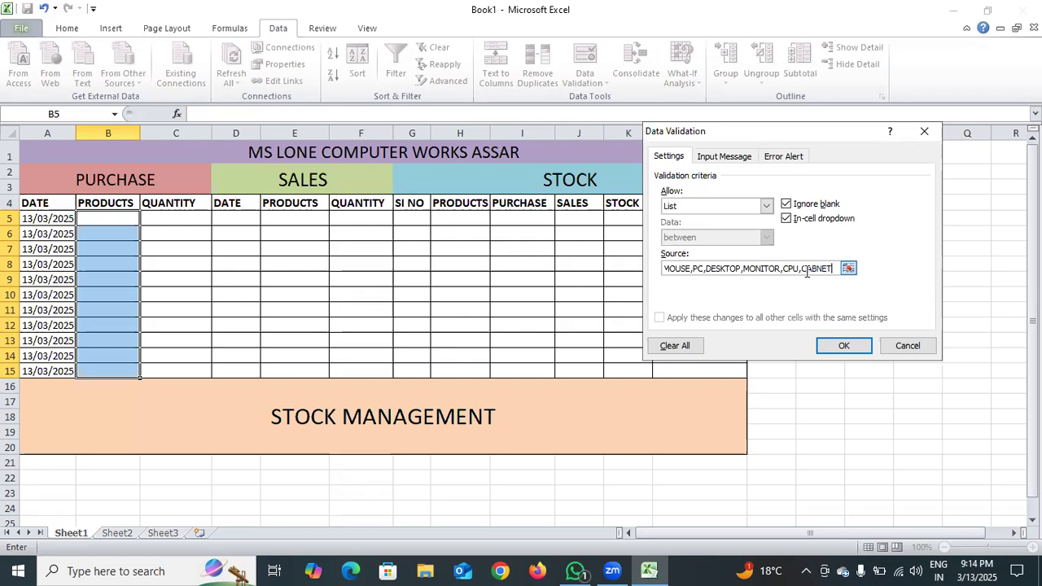
text(,)
text(MOTH)
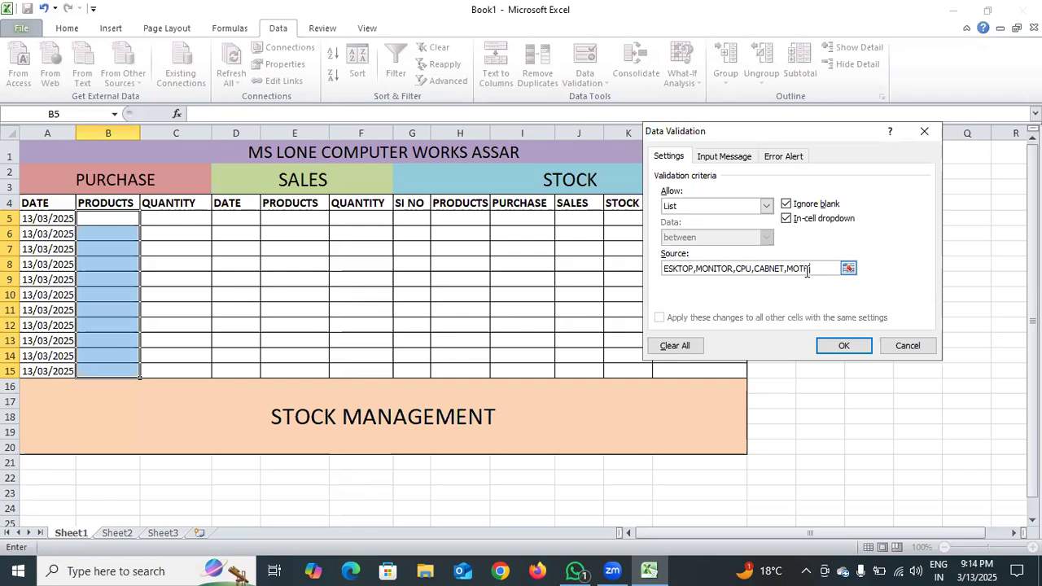
text(ERBOARD,)
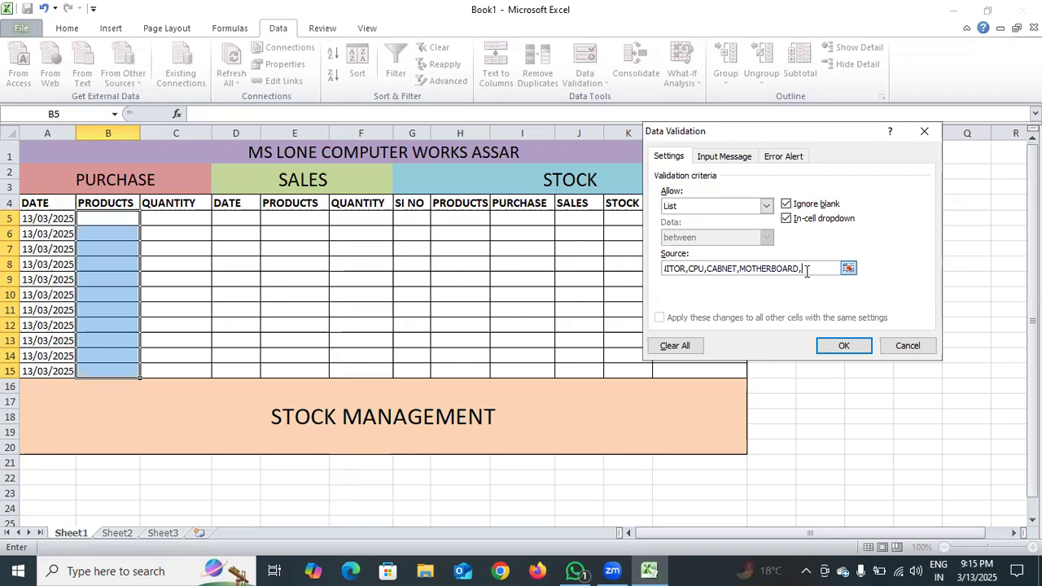
text(SSD HHD)
key(BackSpace)
key(BackSpace)
key(BackSpace)
key(BackSpace)
text(HHD)
click(842, 345)
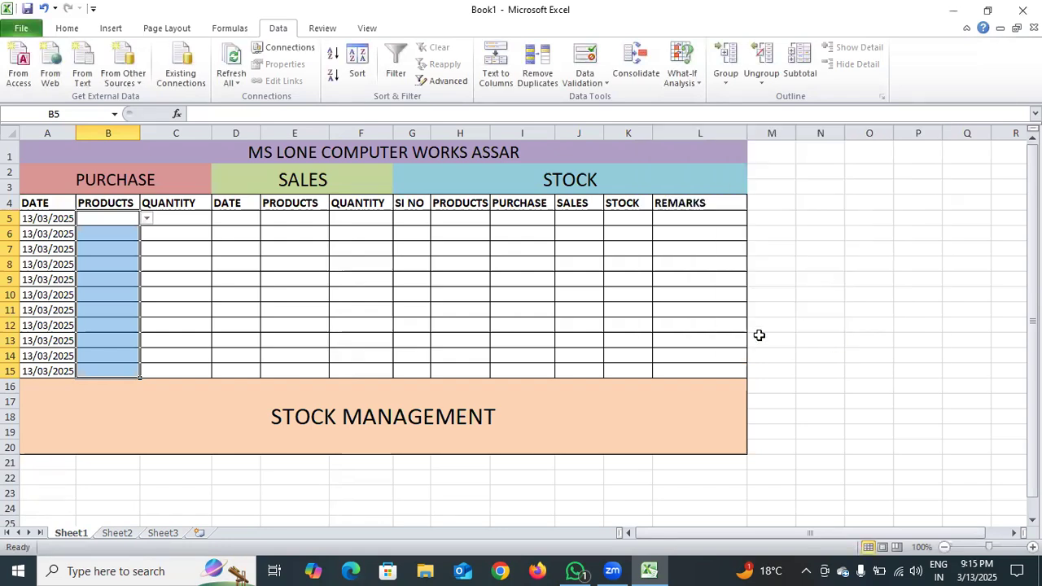
Choose KEYBOARD, MOUSE, PC and DESKTOP from the dropdowns in purchase products cells B5 to B8
click(146, 219)
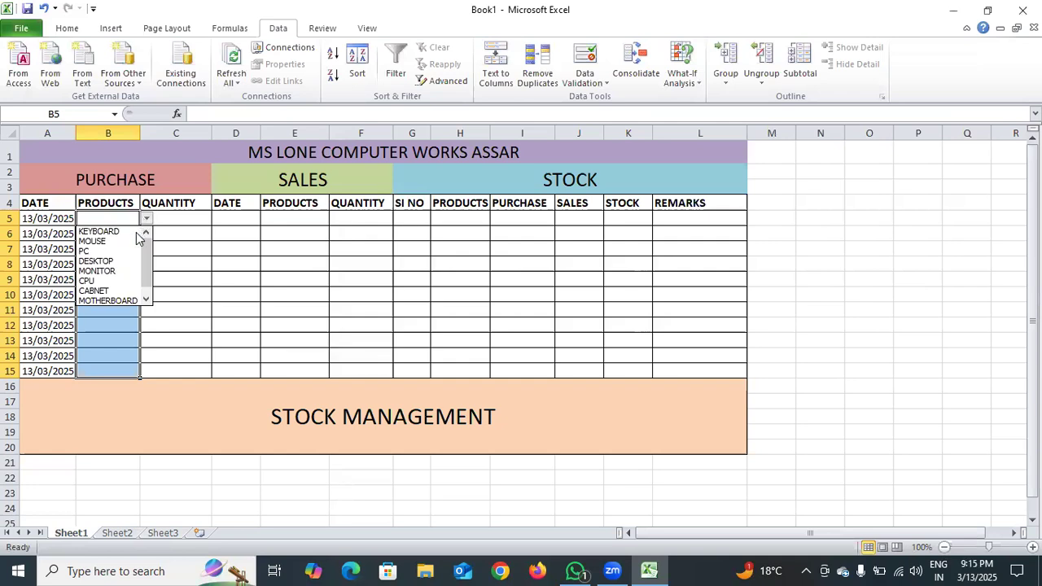
click(135, 229)
click(135, 235)
click(145, 235)
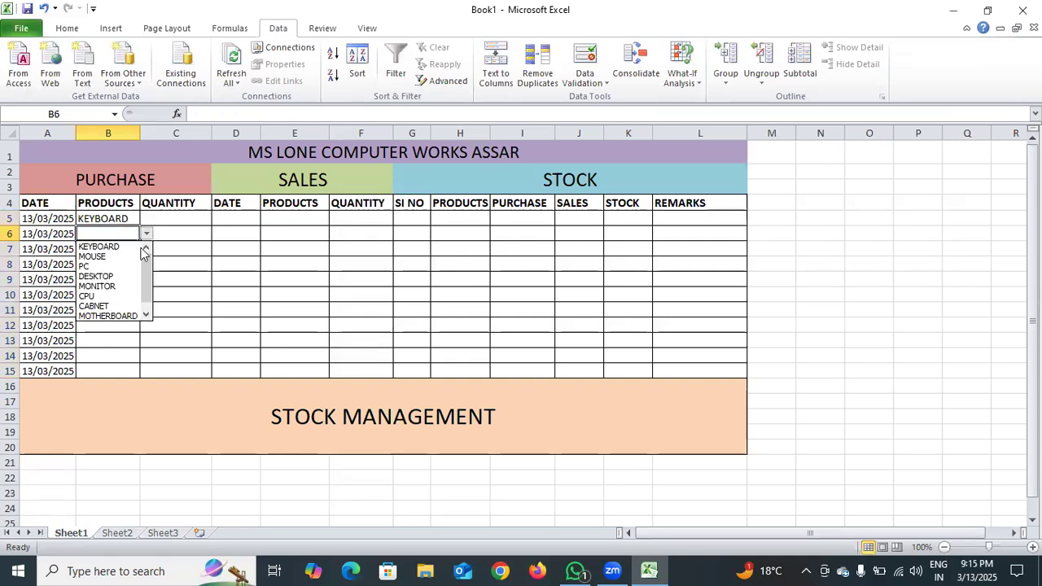
click(133, 257)
click(135, 249)
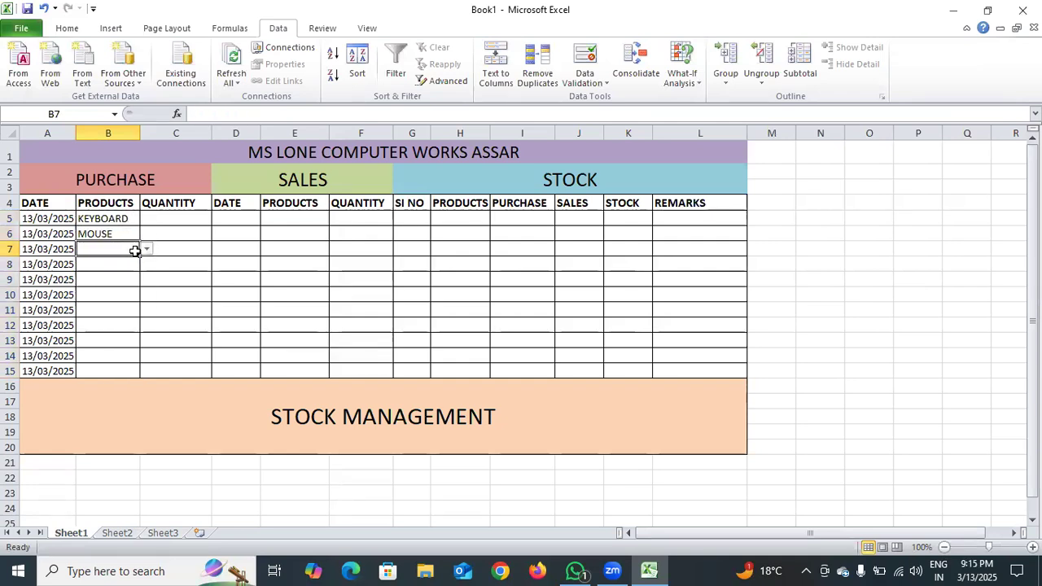
click(146, 249)
click(134, 281)
click(134, 266)
click(145, 265)
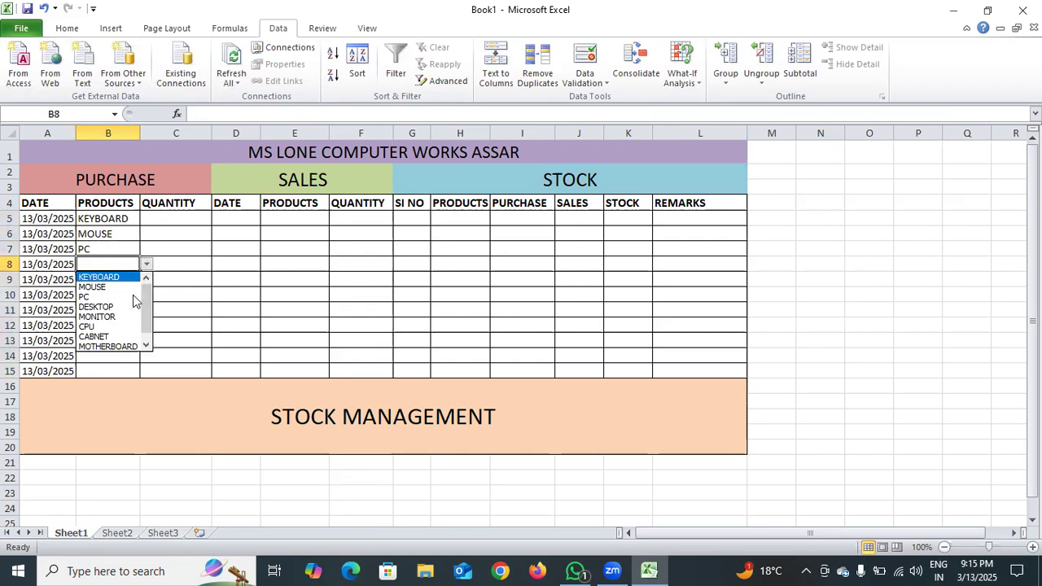
click(132, 307)
Choose MONITOR, CPU and CABNET from the dropdowns in purchase products cells B9 to B11
click(124, 280)
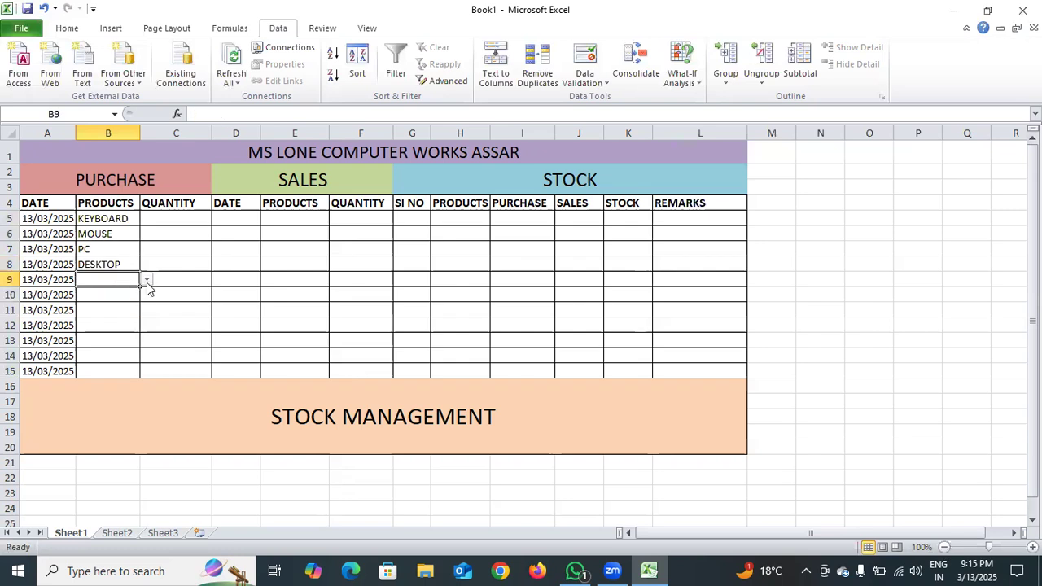
click(146, 280)
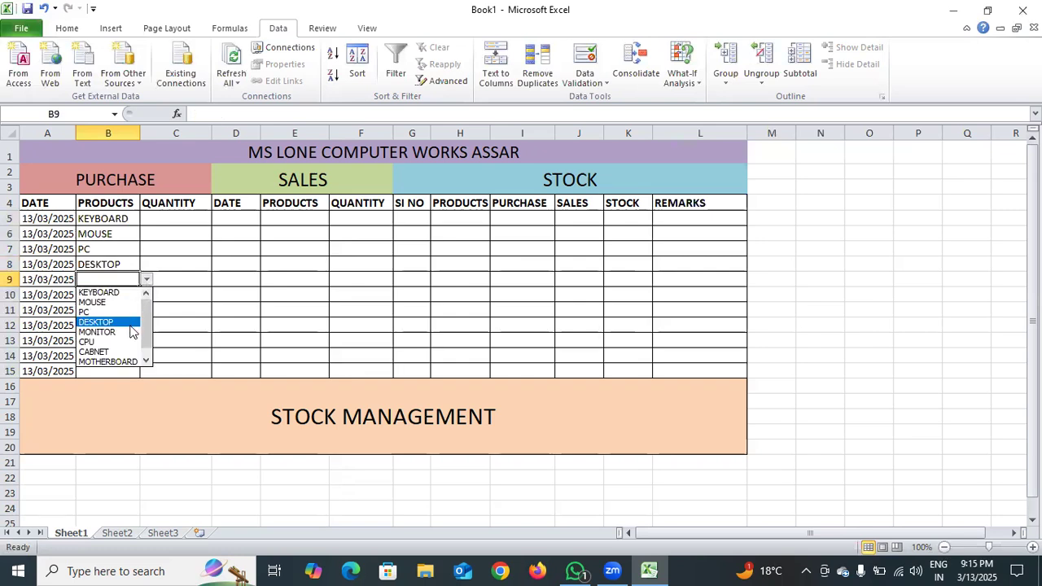
click(128, 331)
click(124, 296)
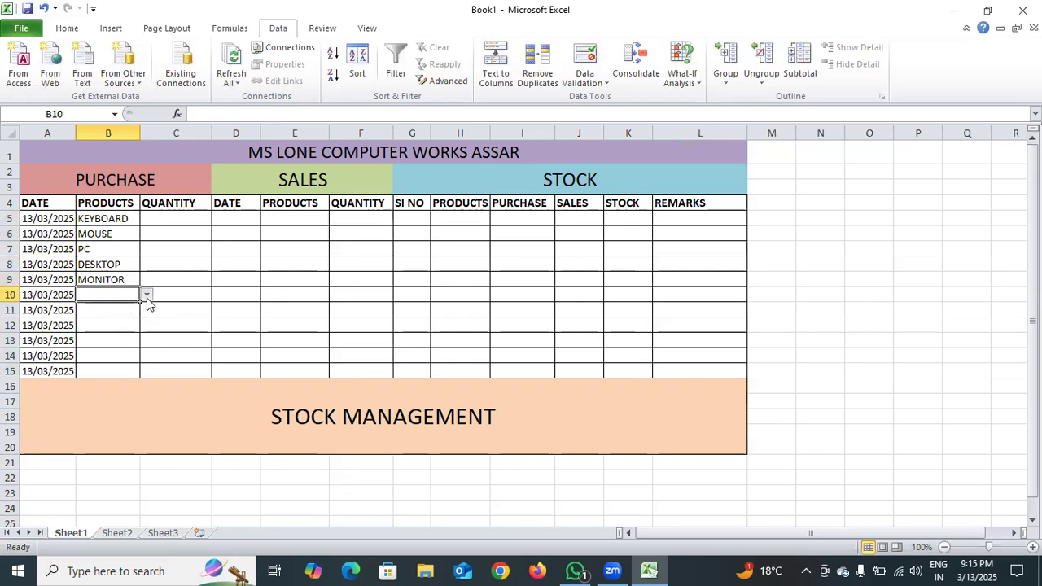
click(146, 294)
click(122, 356)
click(118, 310)
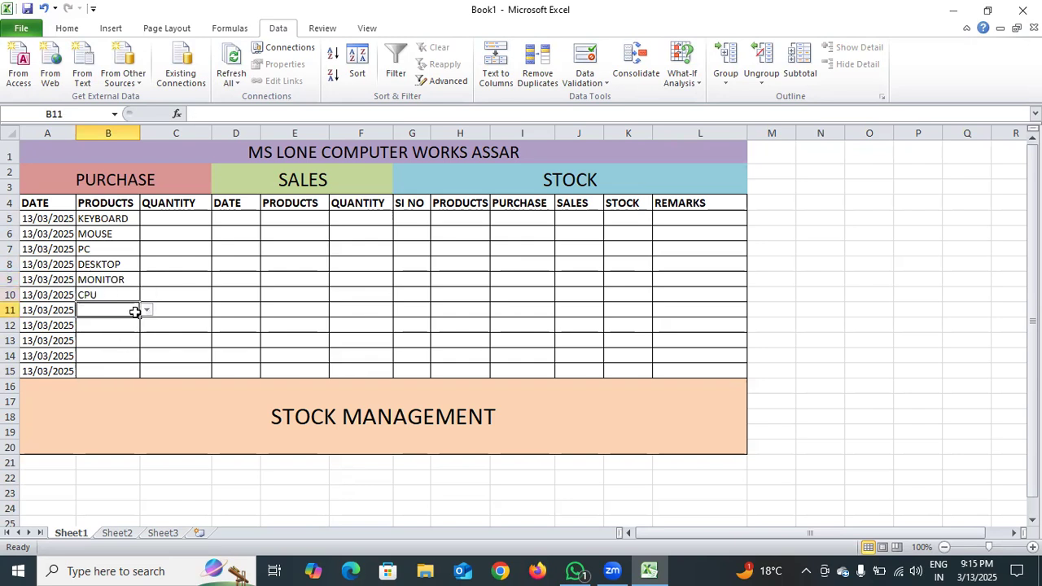
click(146, 310)
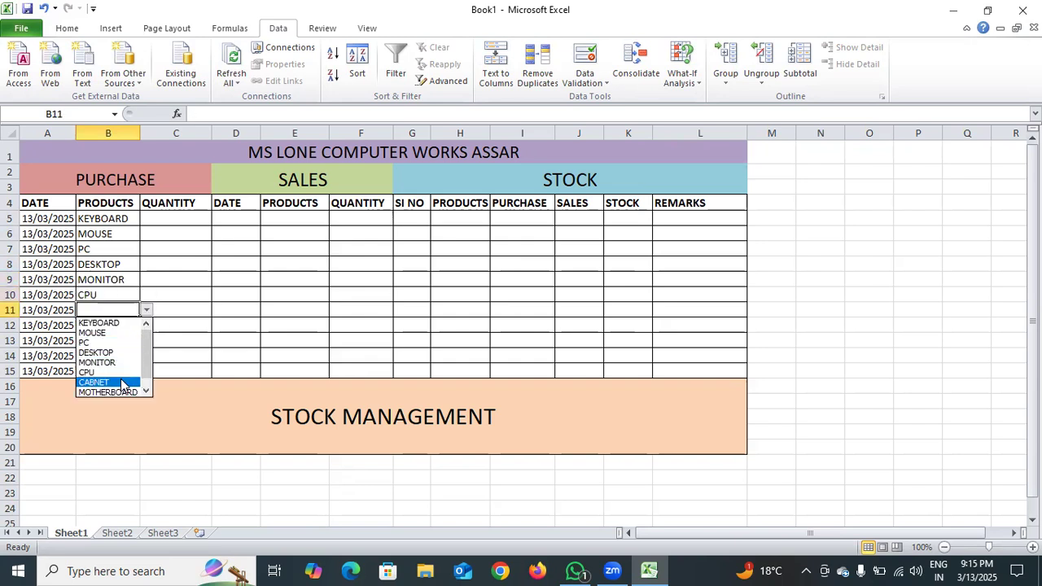
click(122, 382)
Choose MOTHERBOARD in B12 and SSDHHD in B13 from the purchase products dropdowns
click(129, 327)
click(146, 325)
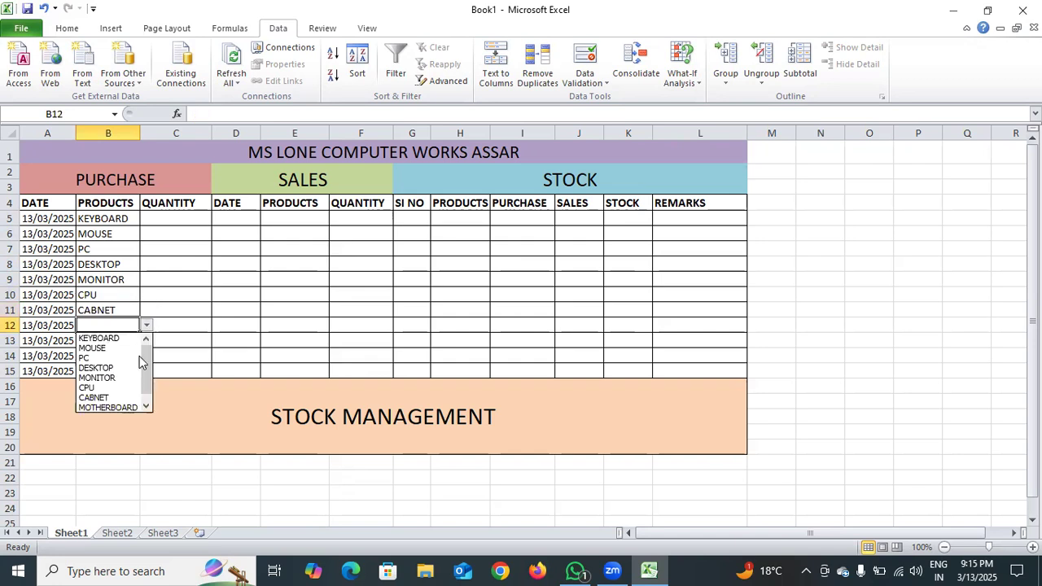
click(126, 407)
click(138, 342)
click(146, 341)
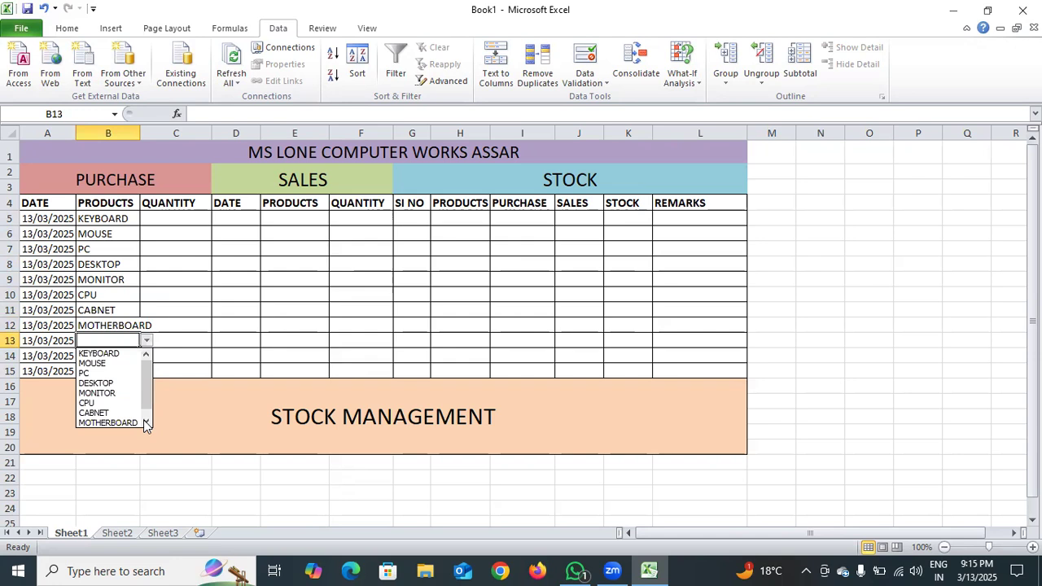
click(147, 421)
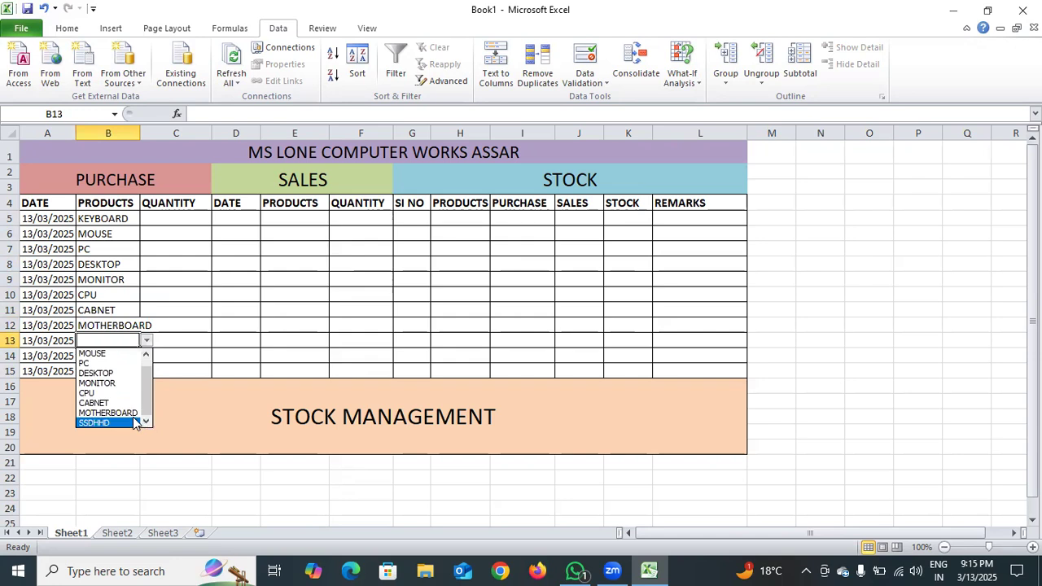
click(134, 421)
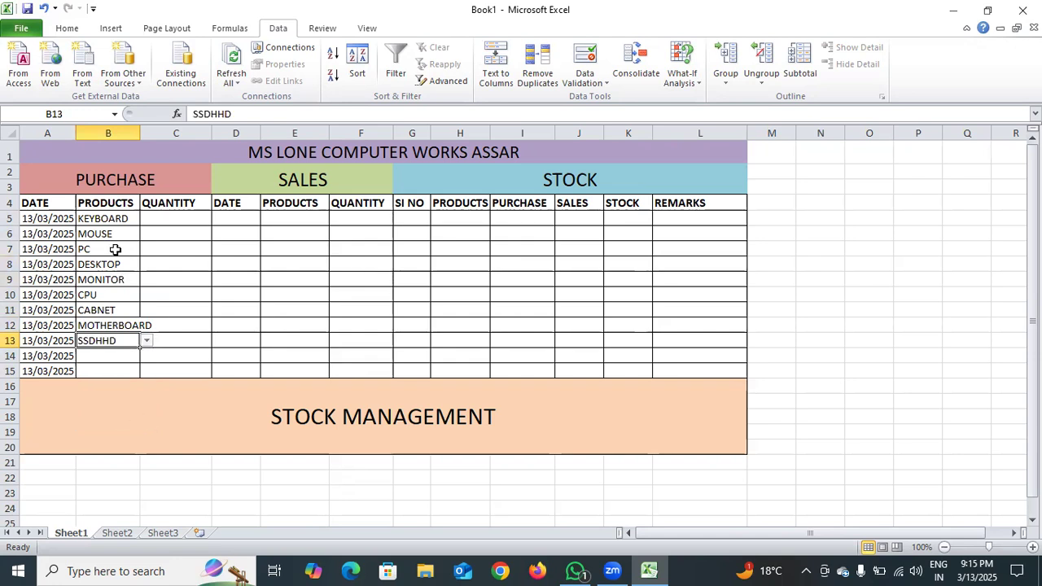
Select the purchase products cells B5:B15 and reopen their data validation settings
drag(117, 217, 113, 383)
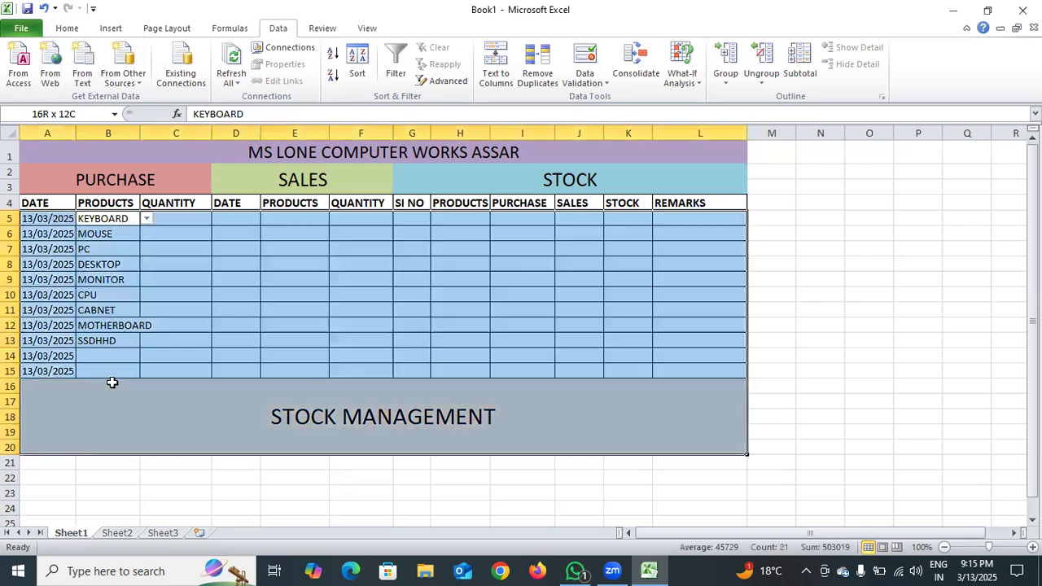
click(167, 476)
drag(106, 220, 114, 374)
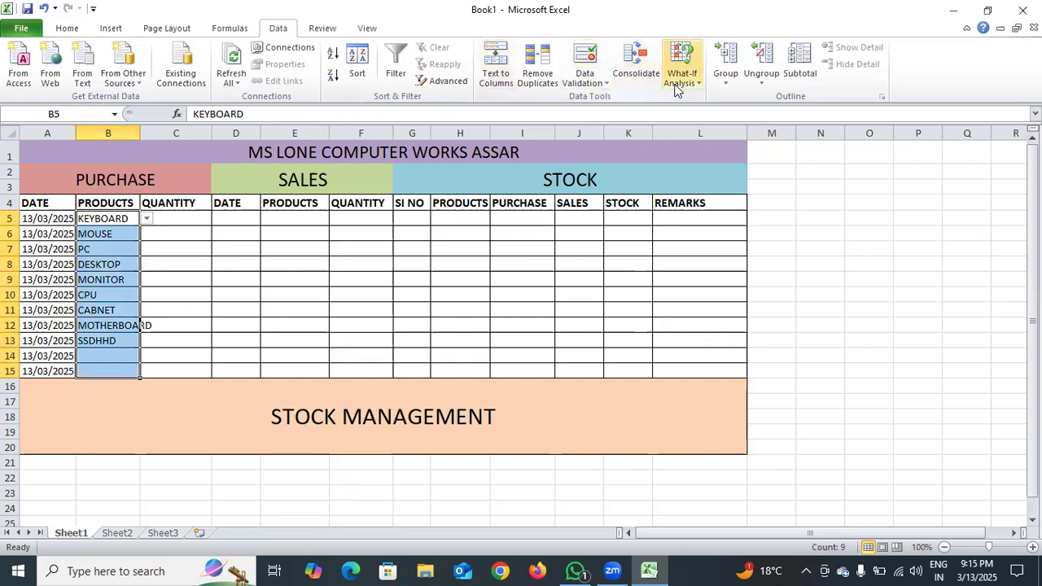
click(584, 75)
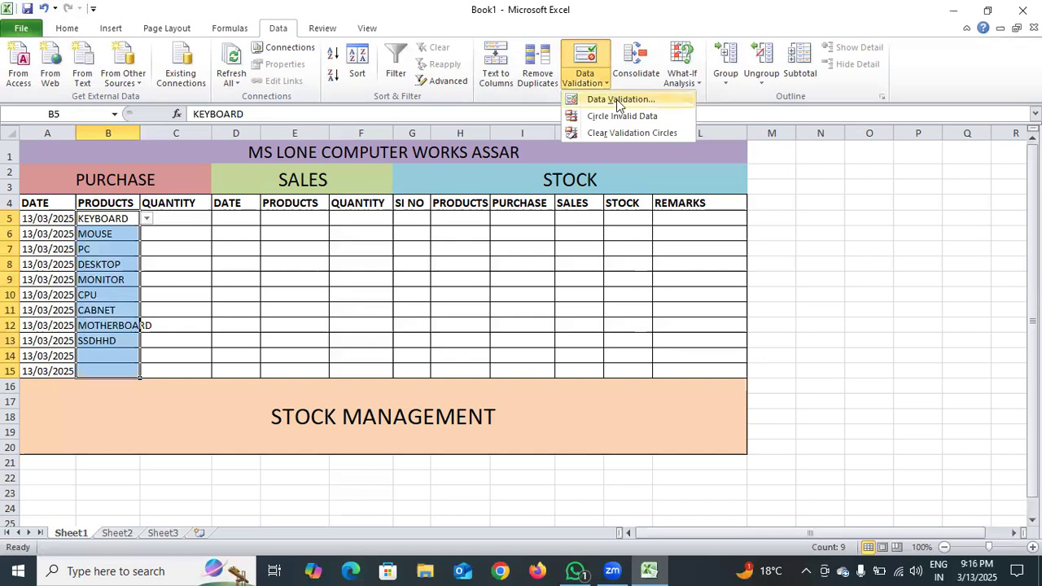
click(619, 99)
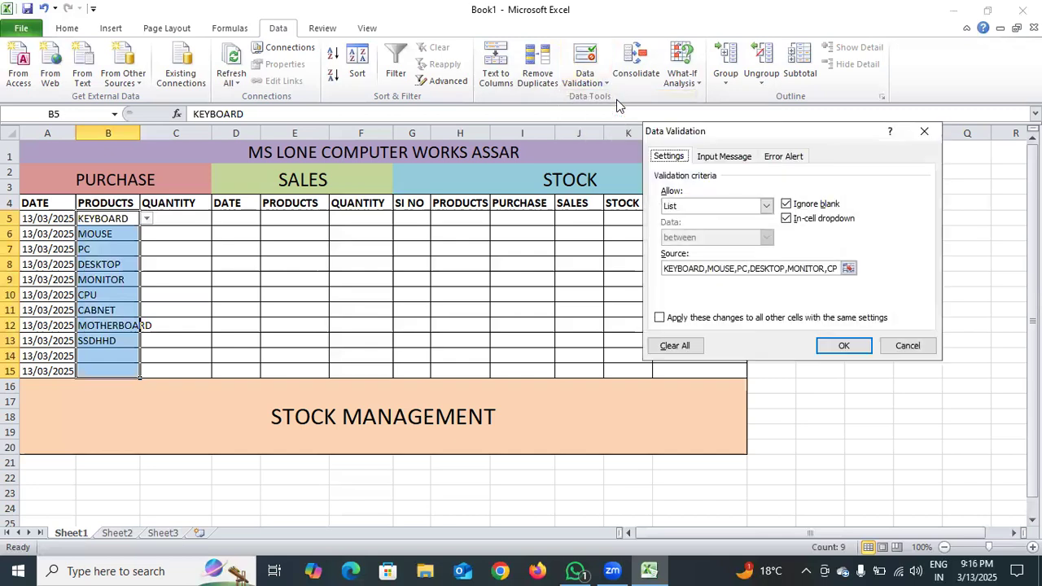
Try to split the SSDHHD entry of the validation list source into SSD and HHD and apply the change
click(810, 269)
key(Right)
key(Right)
key(Right)
key(Right)
key(Right)
key(Right)
key(Right)
key(Right)
key(Right)
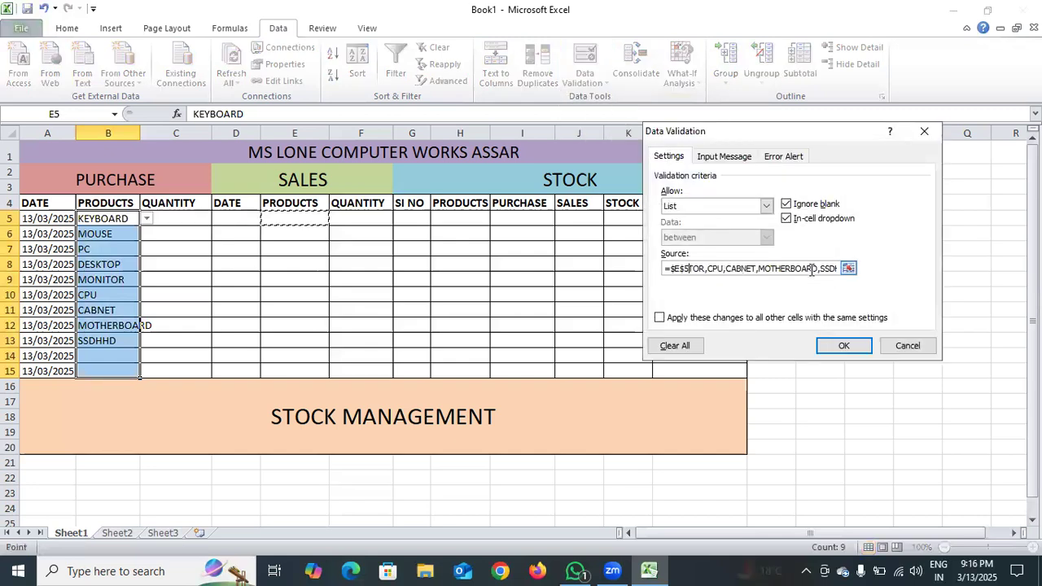
key(Right)
key(Right)
key(Right)
key(Right)
key(Right)
key(Right)
key(Right)
key(Right)
key(Right)
key(Right)
key(Right)
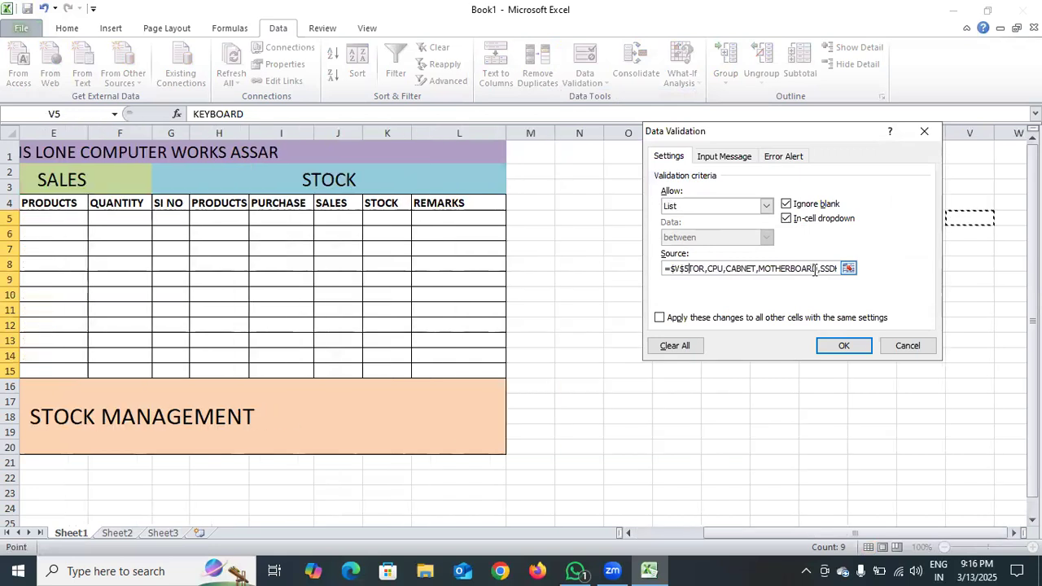
key(BackSpace)
key(BackSpace)
key(BackSpace)
key(BackSpace)
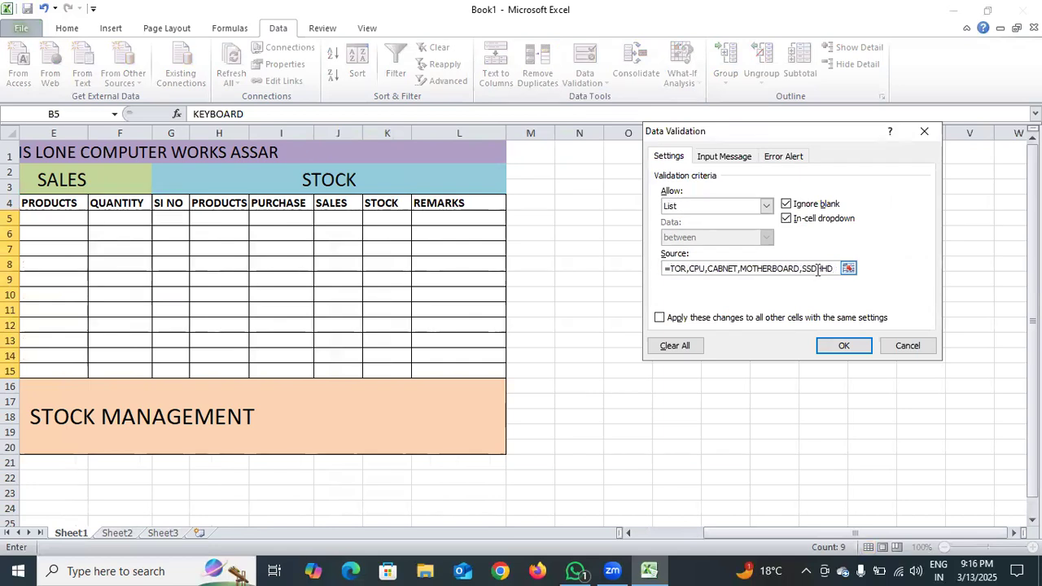
text(,)
click(839, 347)
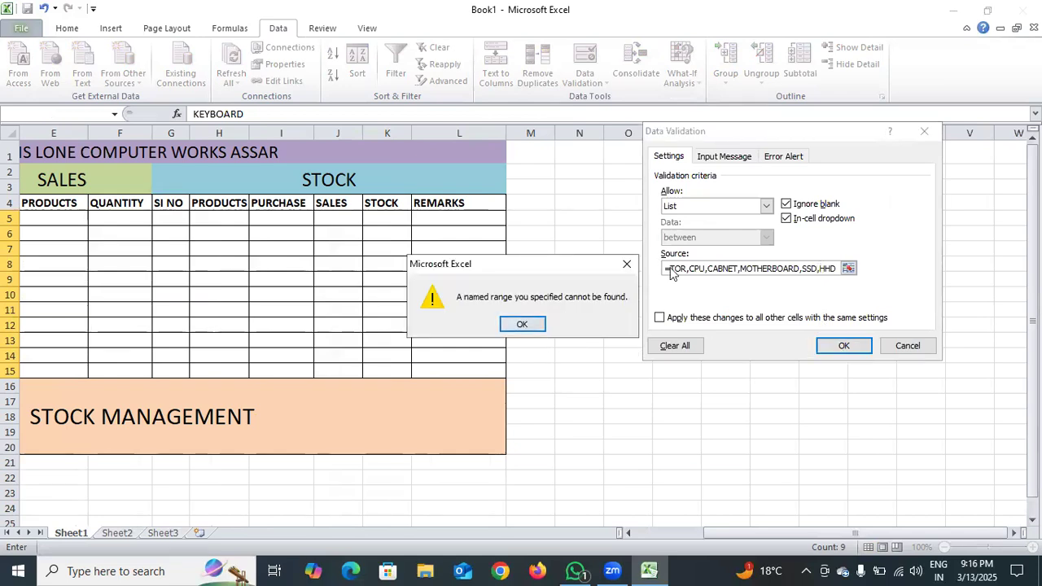
key(Return)
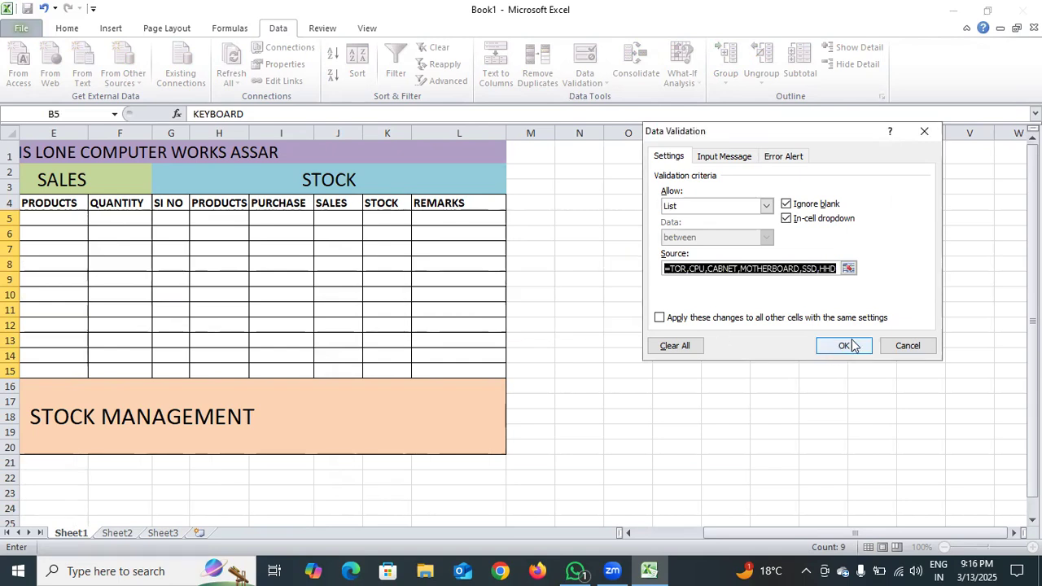
Try to apply the validation with Date as the allowed type and the start date text beginning with MONITOR instead of =TOR
click(766, 205)
key(Down)
key(Return)
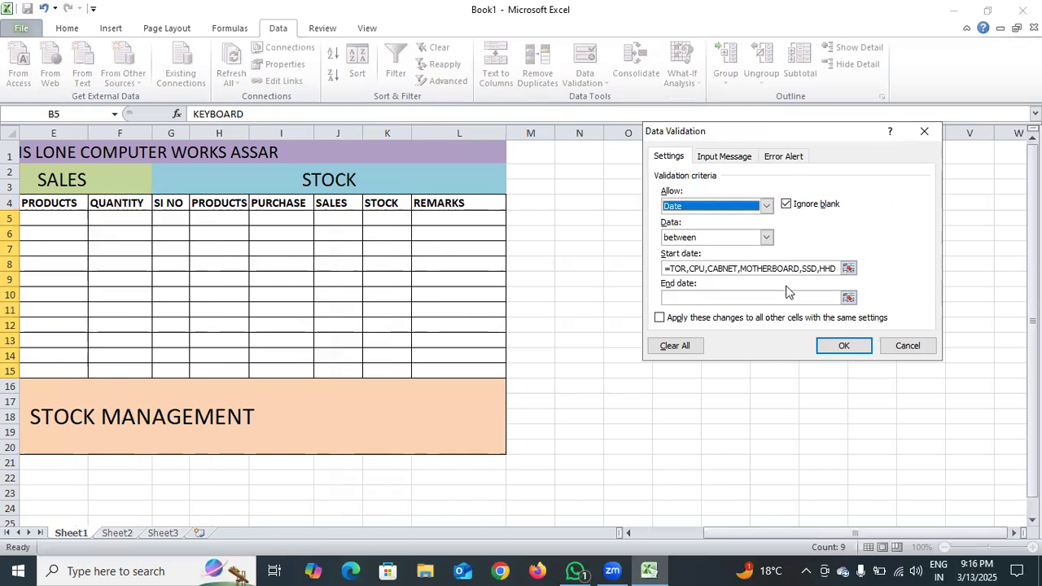
click(671, 268)
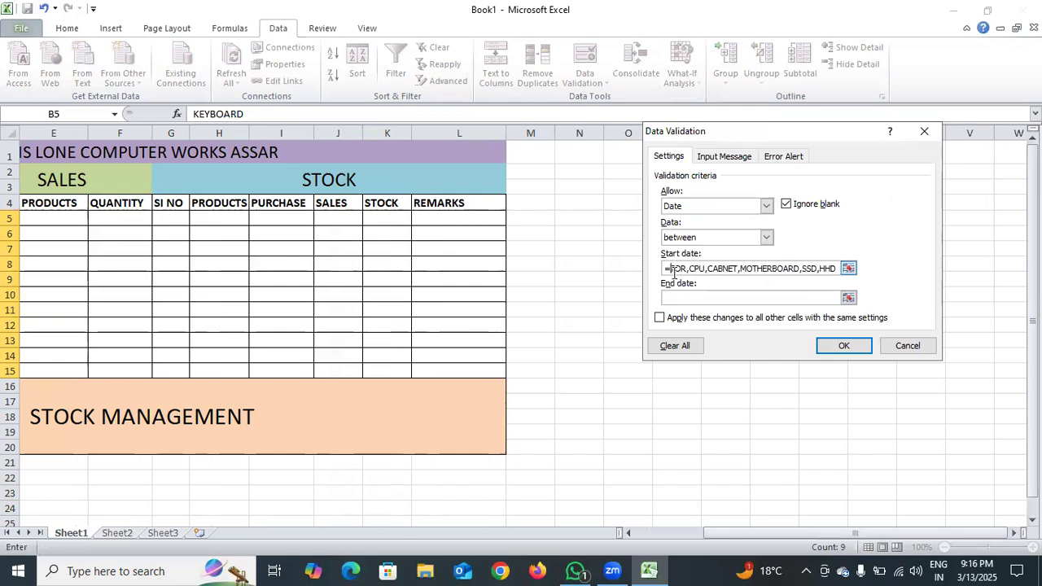
key(BackSpace)
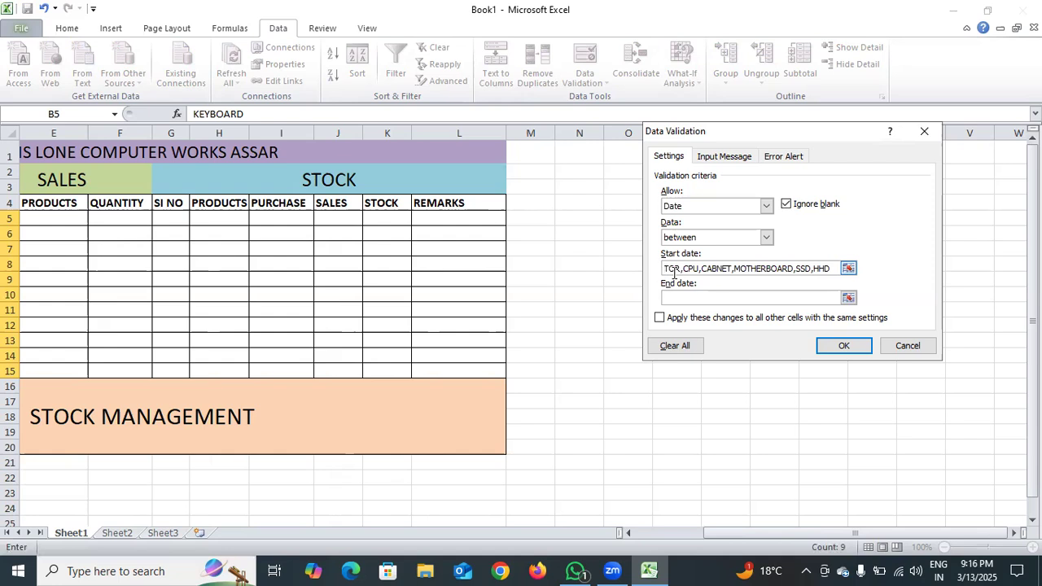
text(MO)
key(BackSpace)
key(BackSpace)
drag(770, 534, 667, 281)
text(MONI)
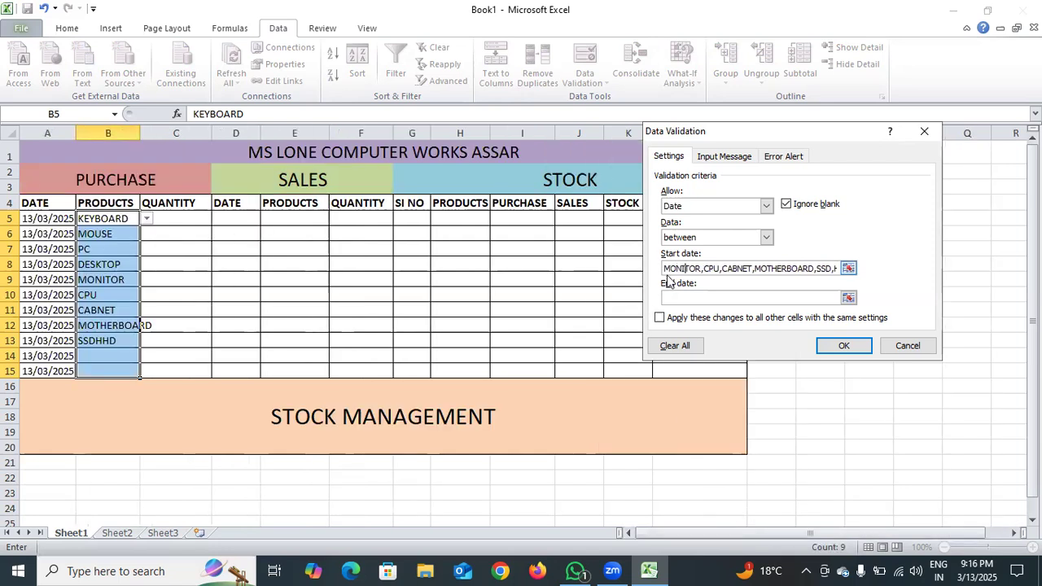
click(853, 348)
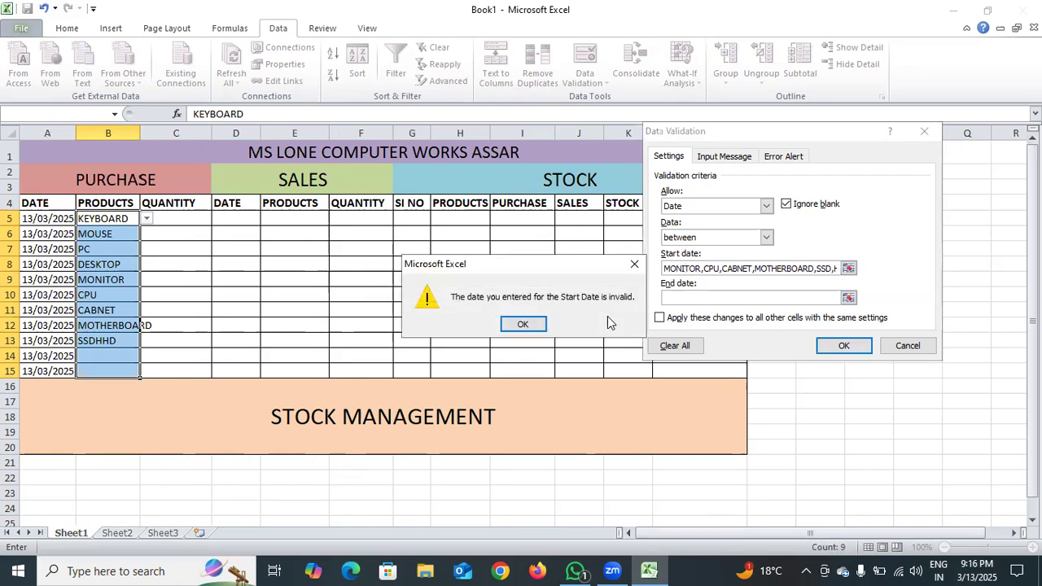
click(537, 325)
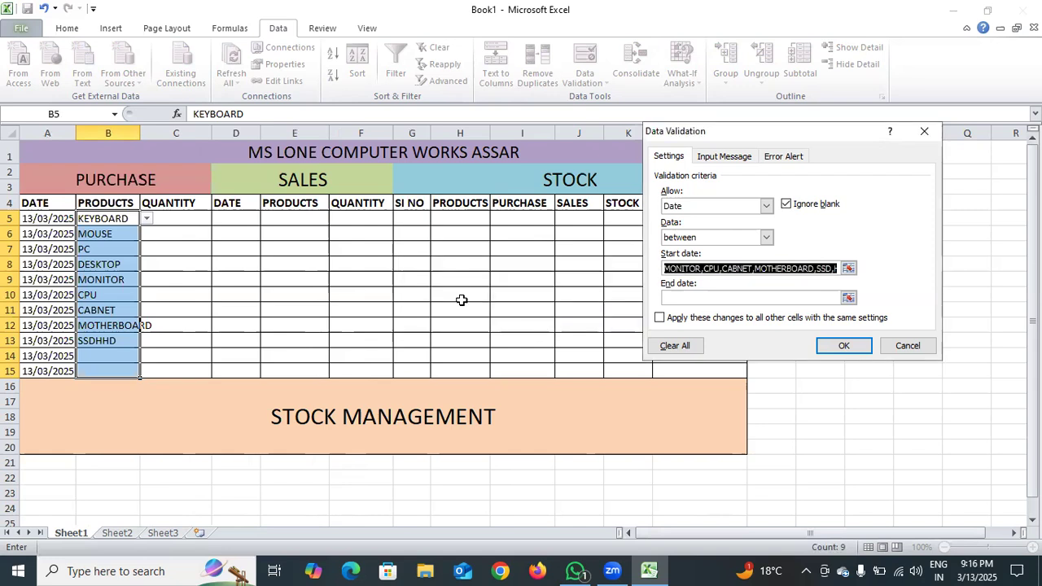
Try to apply the Date validation with start date KEYBOARD,MOUSE,PC,DESKTOP,MONITOR,CPU,CABNET,MOTHERBOARD,SSD,HHD
key(BackSpace)
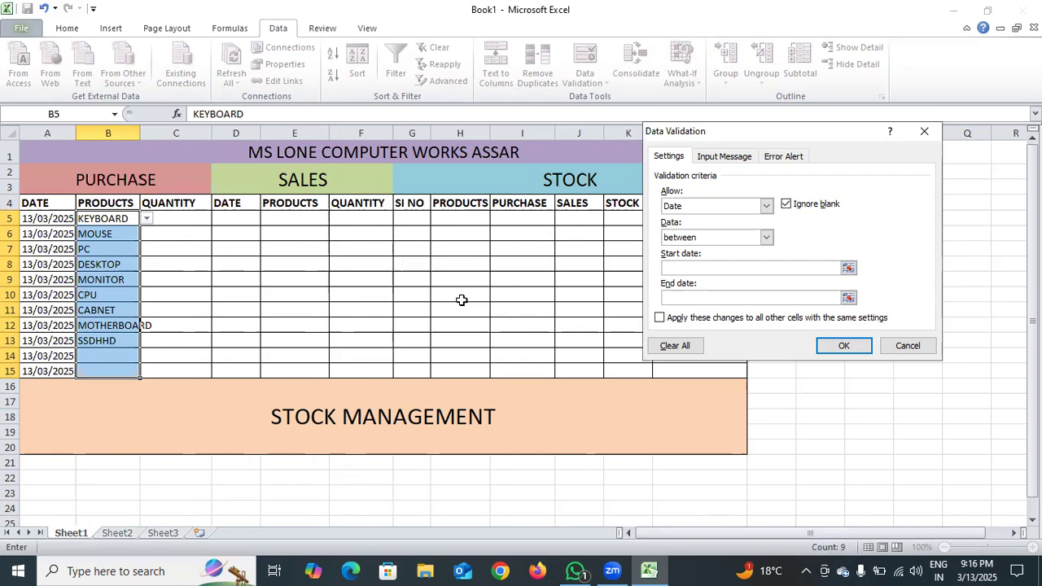
text(KEYBOAR)
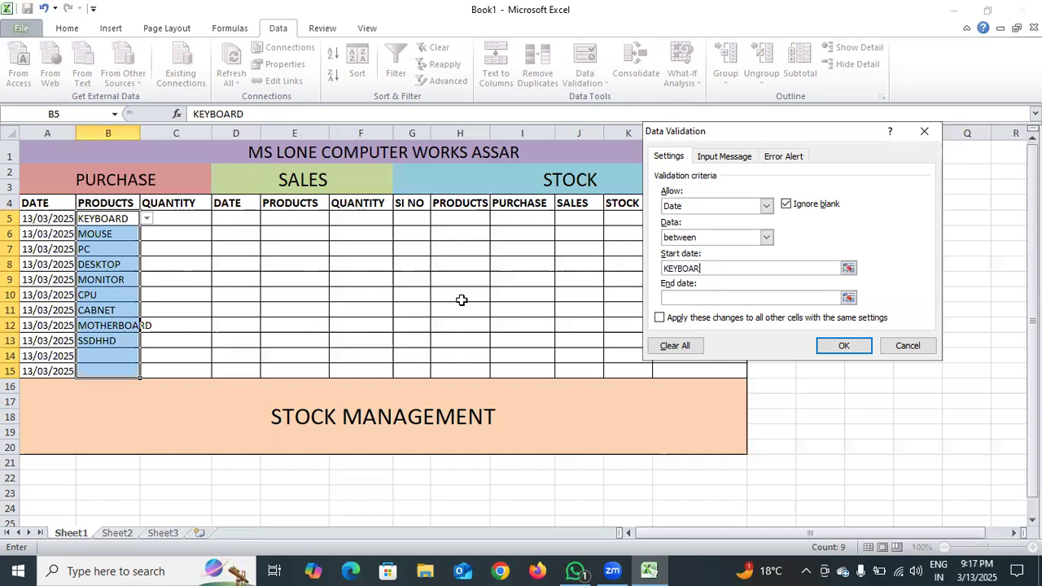
text(D,MOUSE,P)
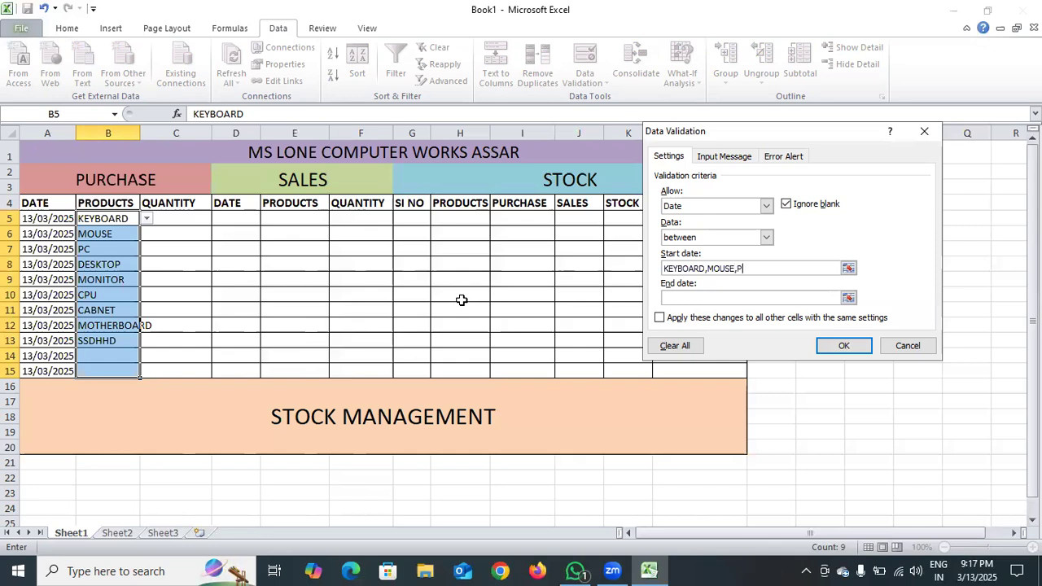
text(C,DESKTOP,MONIT)
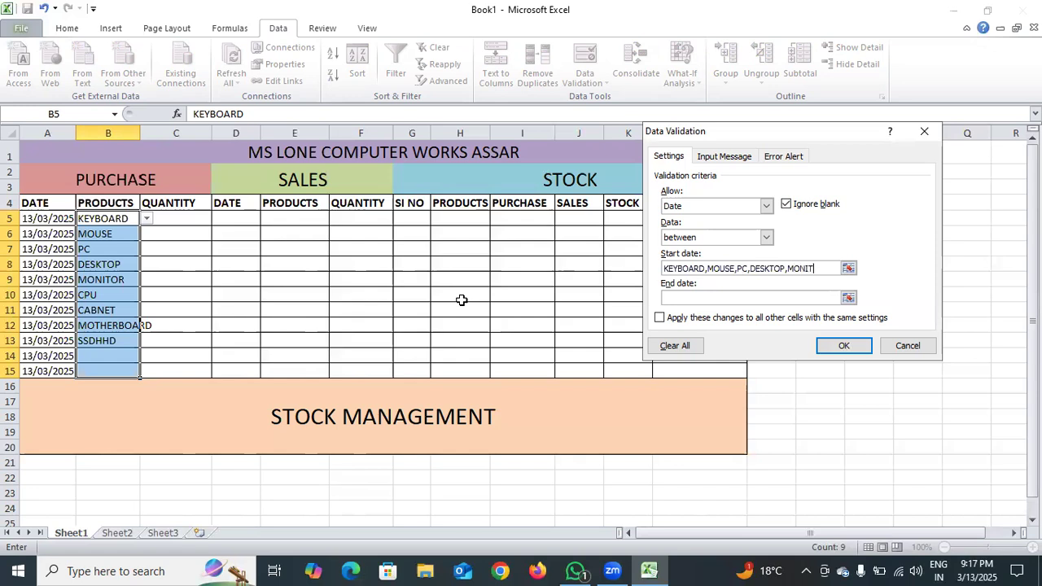
text(OR,CPU,CABNET)
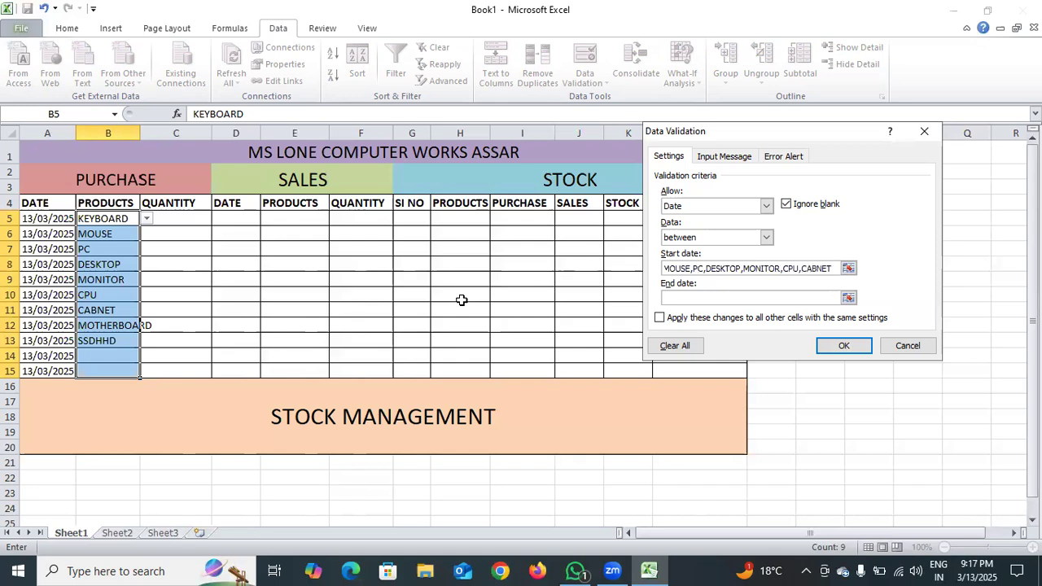
text(,MOTHER)
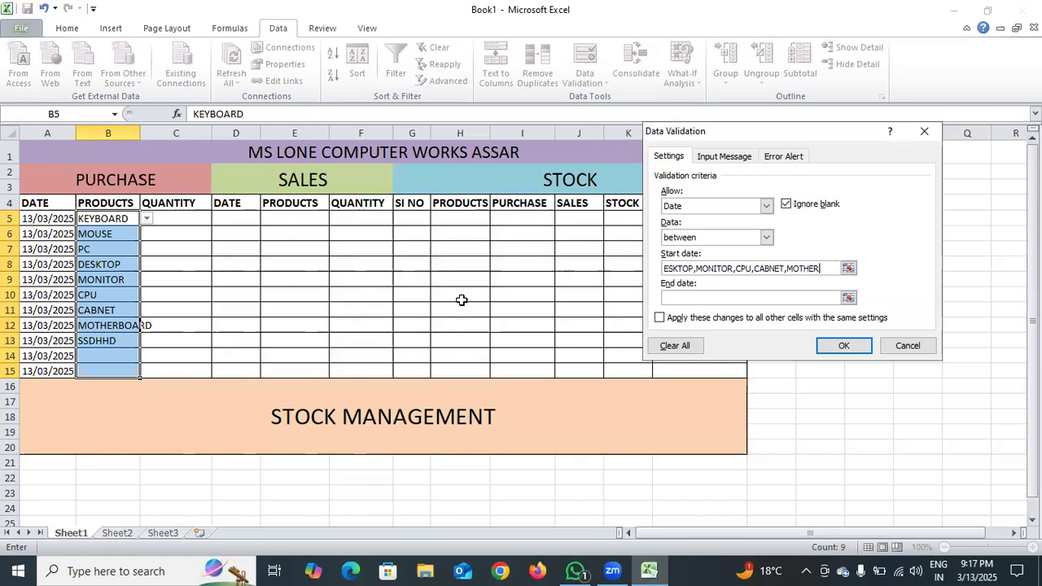
text(BOSRD)
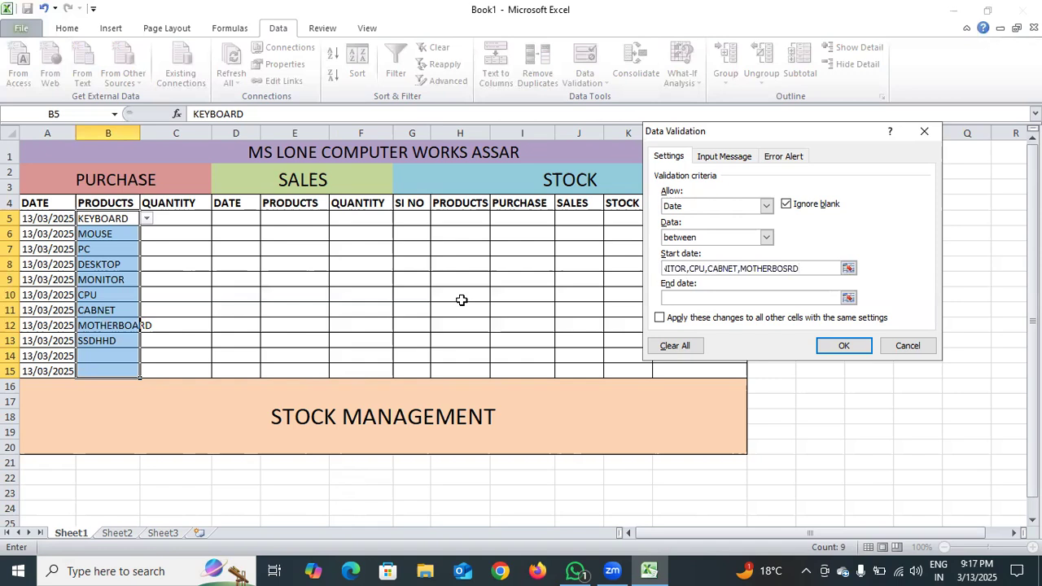
key(BackSpace)
key(BackSpace)
key(BackSpace)
text(ARD,SSD,HH)
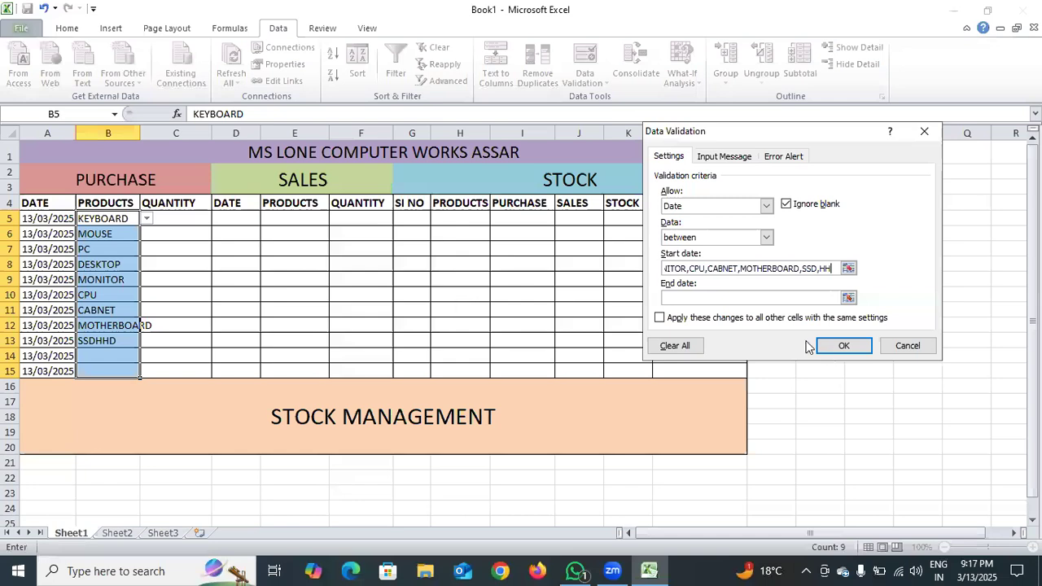
text(D)
key(Return)
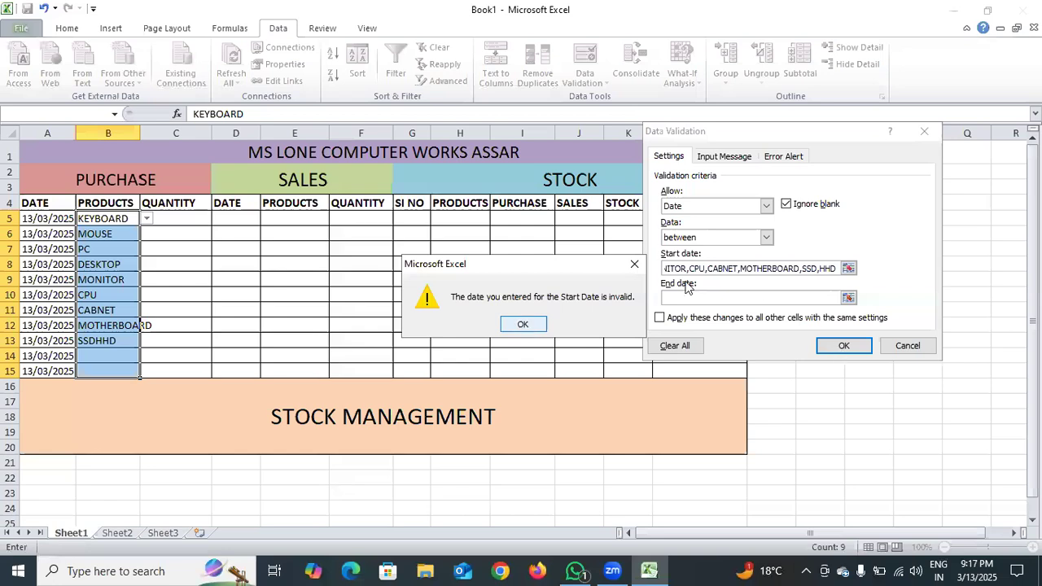
key(Return)
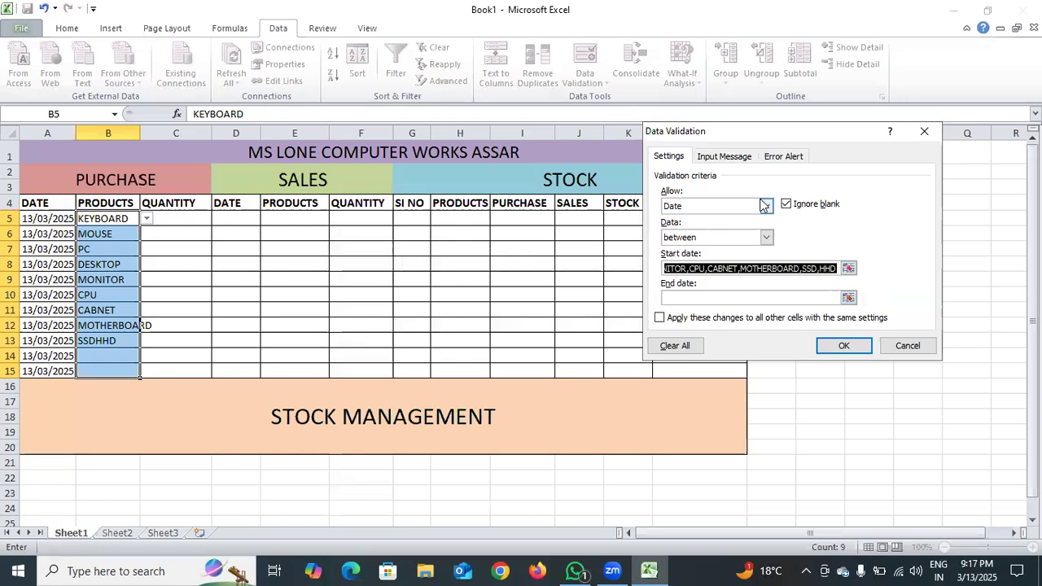
Discard the pending data validation changes for the purchase products cells
click(766, 206)
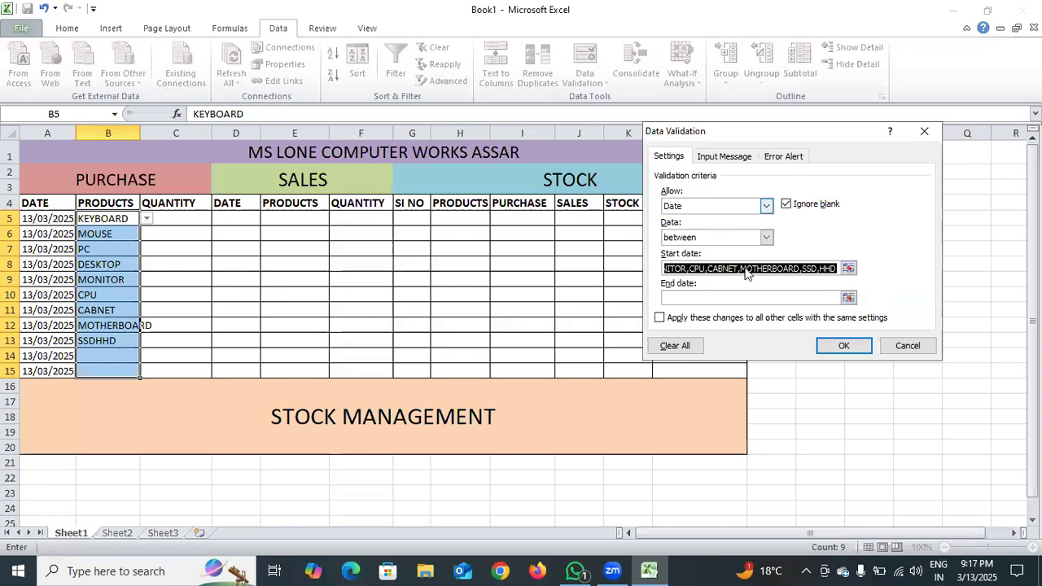
click(766, 206)
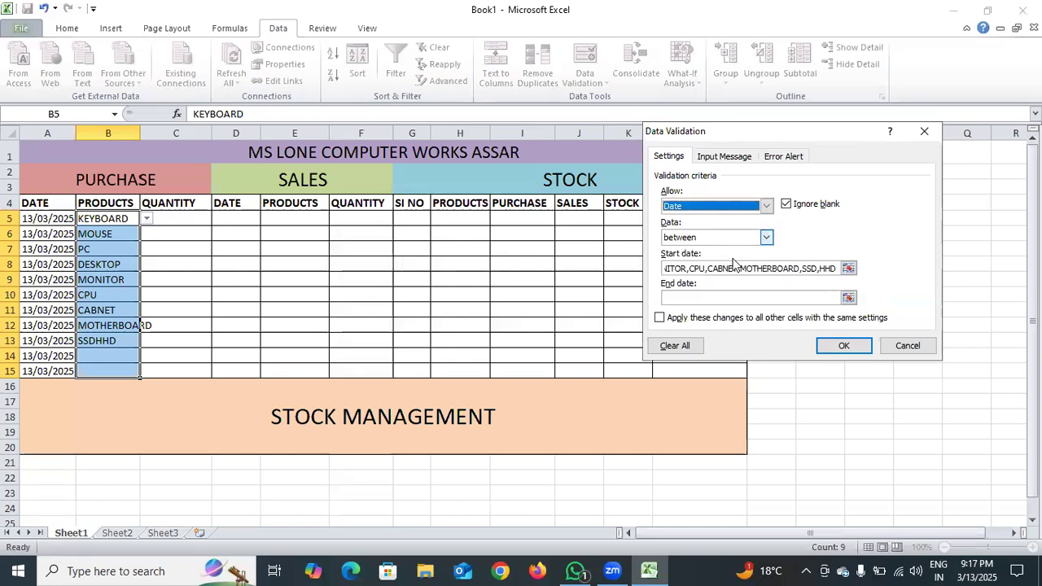
click(766, 237)
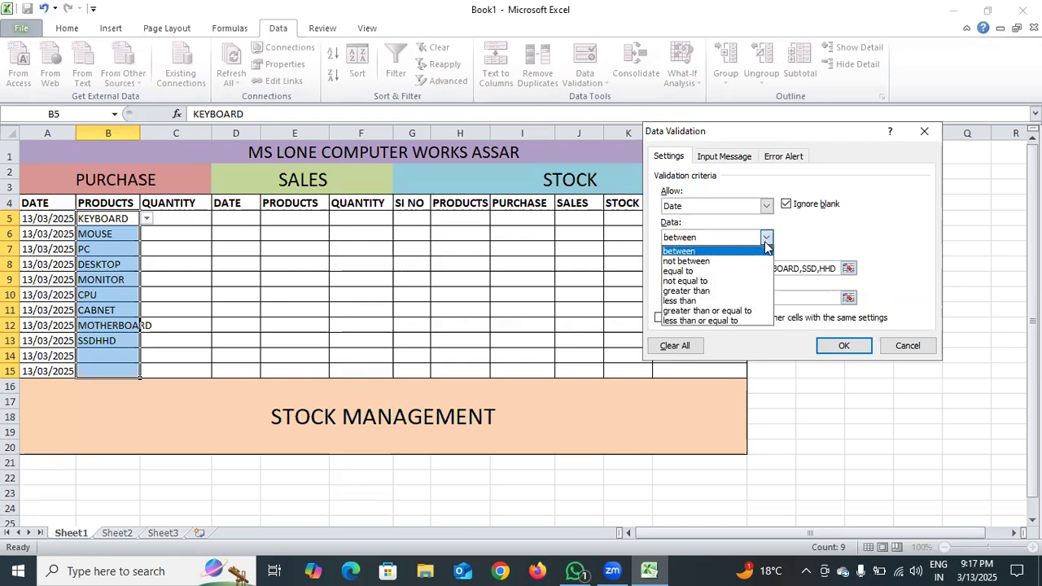
click(787, 239)
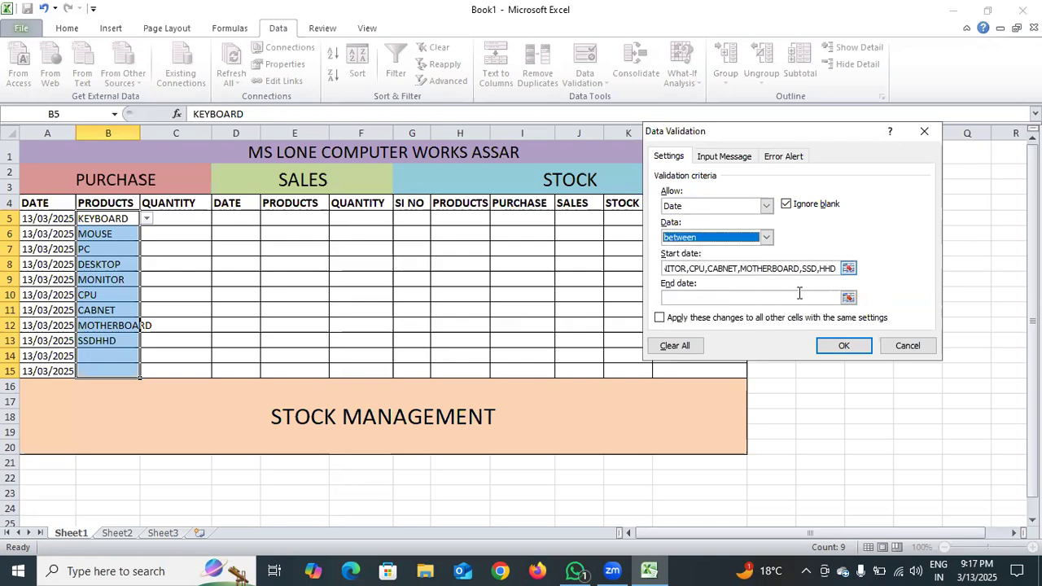
click(887, 346)
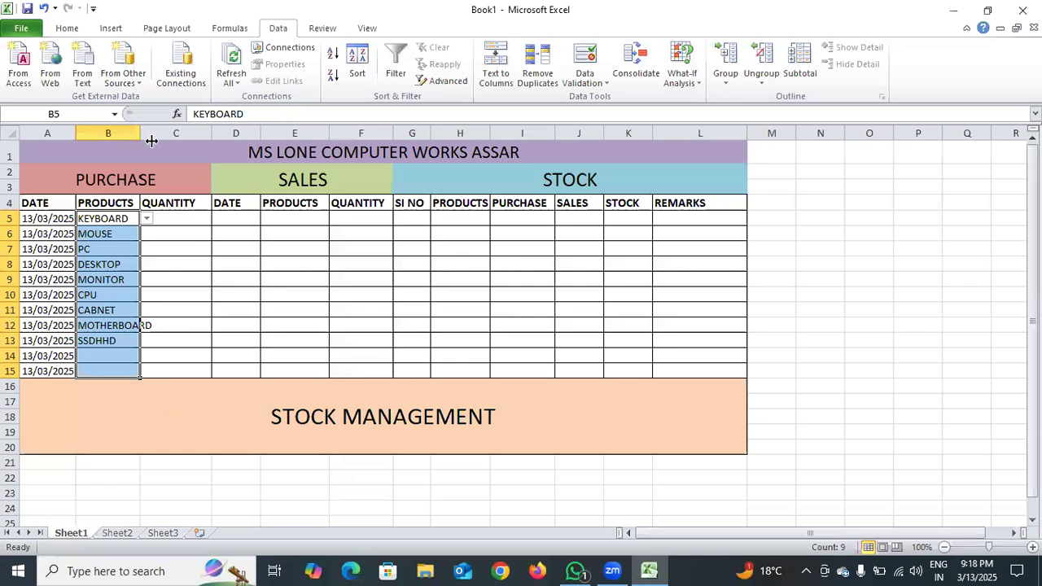
Widen purchase products column B enough to fit MOTHERBOARD
drag(151, 141, 158, 143)
click(207, 430)
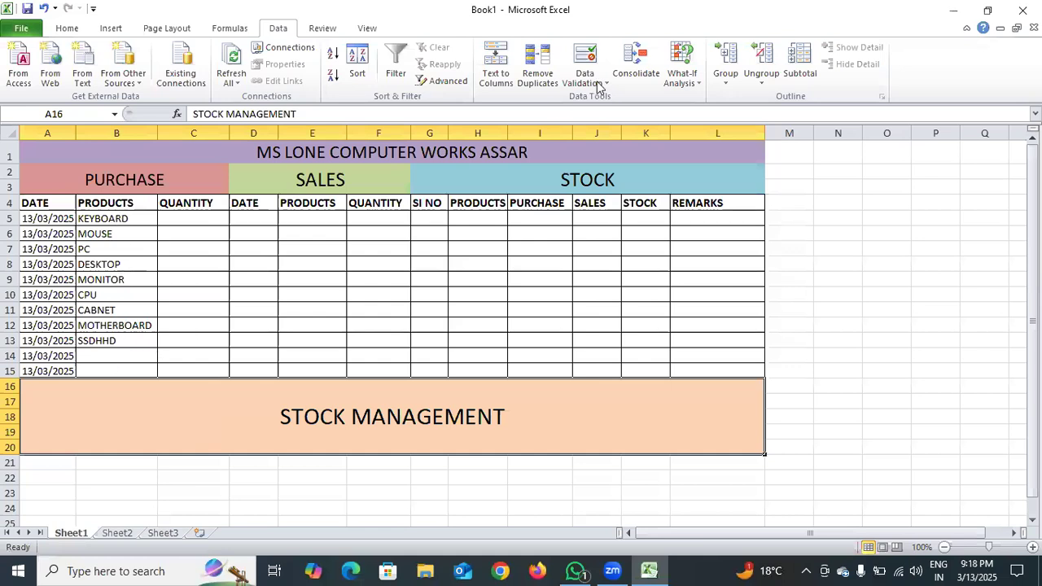
Check the list source in the validation settings of purchase products cells B5:B15 and close the settings
click(599, 84)
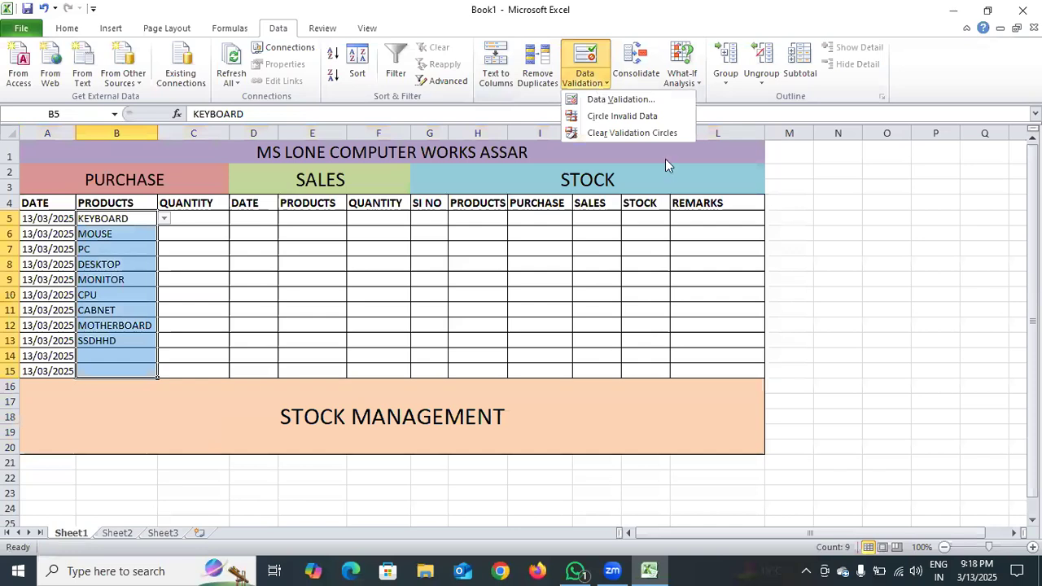
click(610, 101)
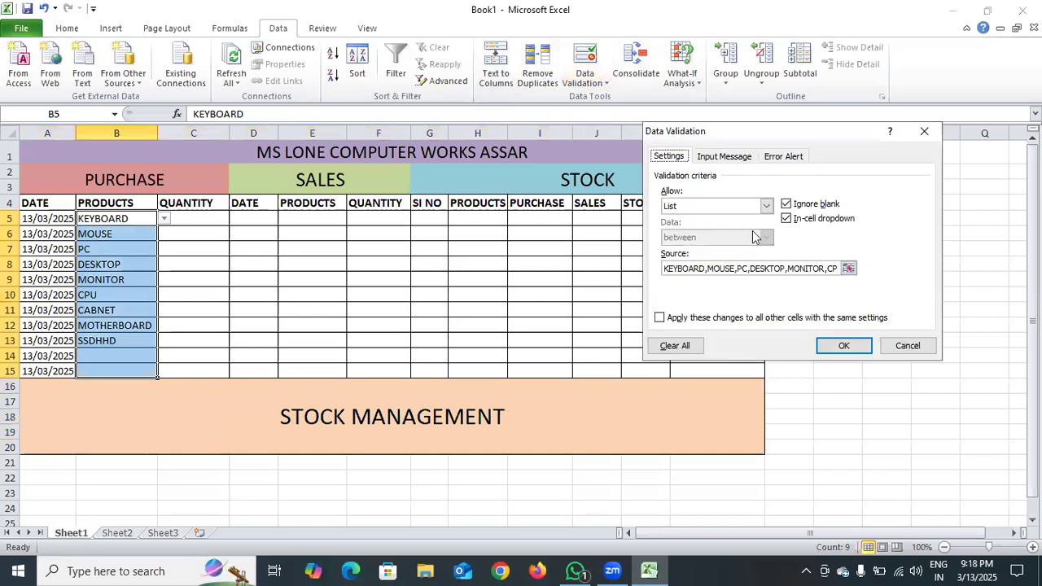
click(814, 268)
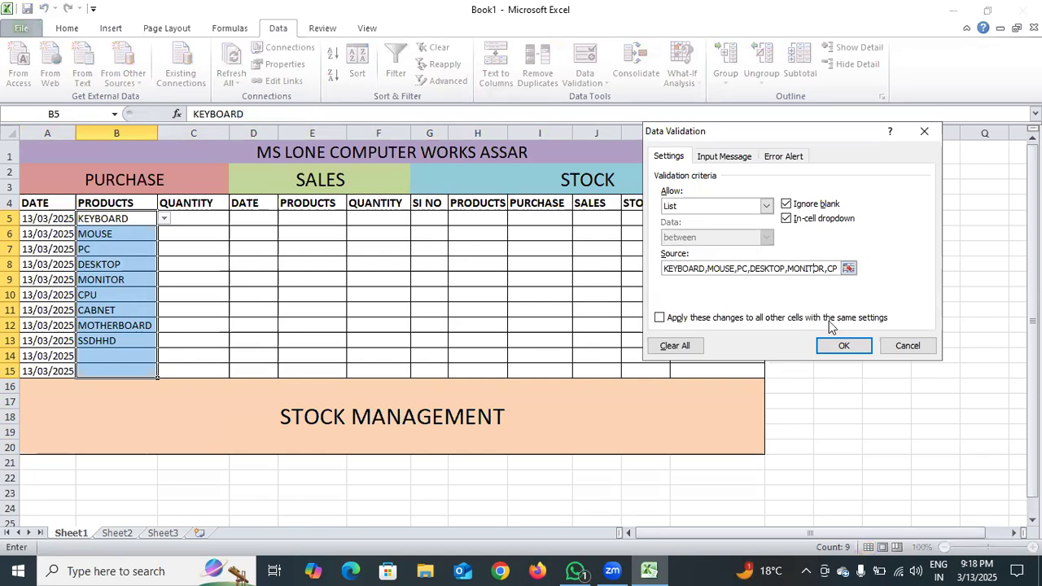
click(844, 347)
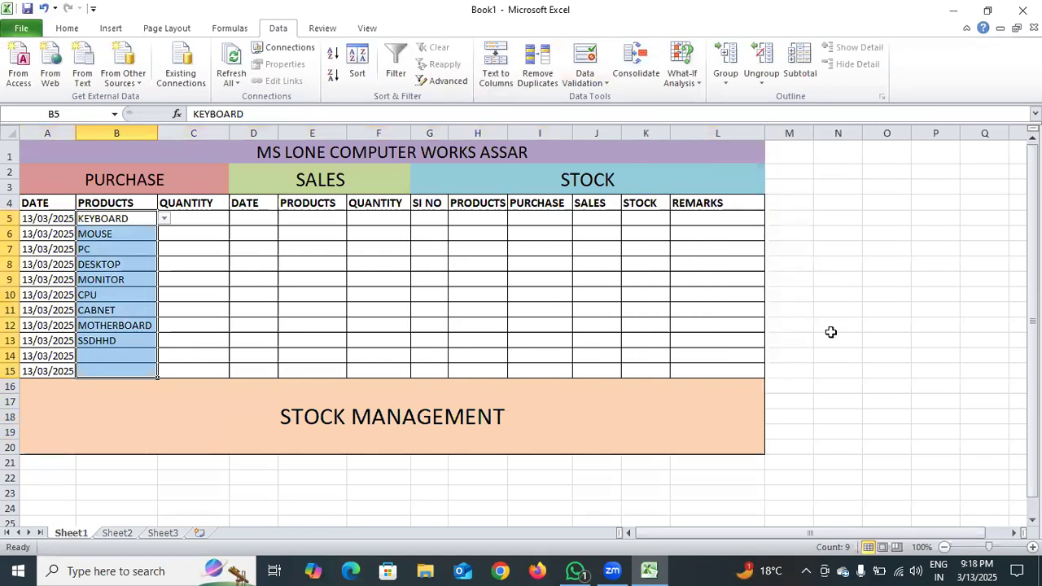
click(299, 486)
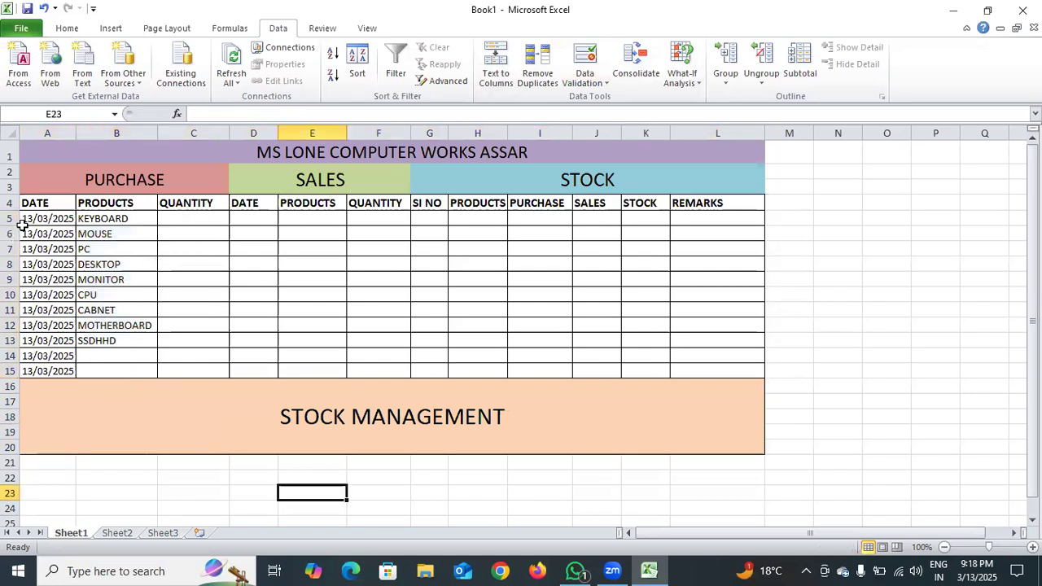
Copy the formatting of purchase dates A5:A15 onto the sales date cells D5:D15
drag(25, 218, 25, 366)
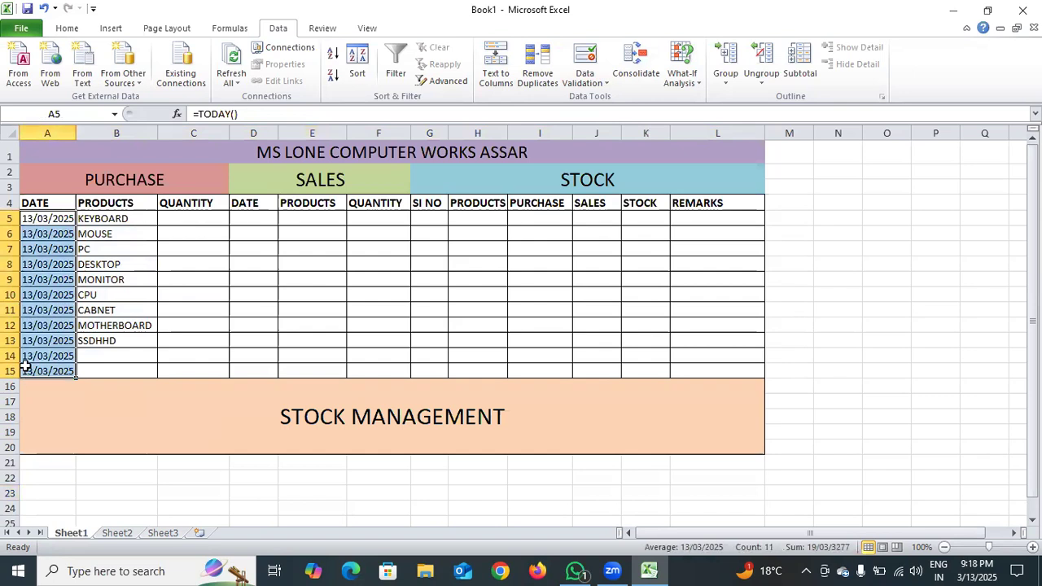
click(68, 30)
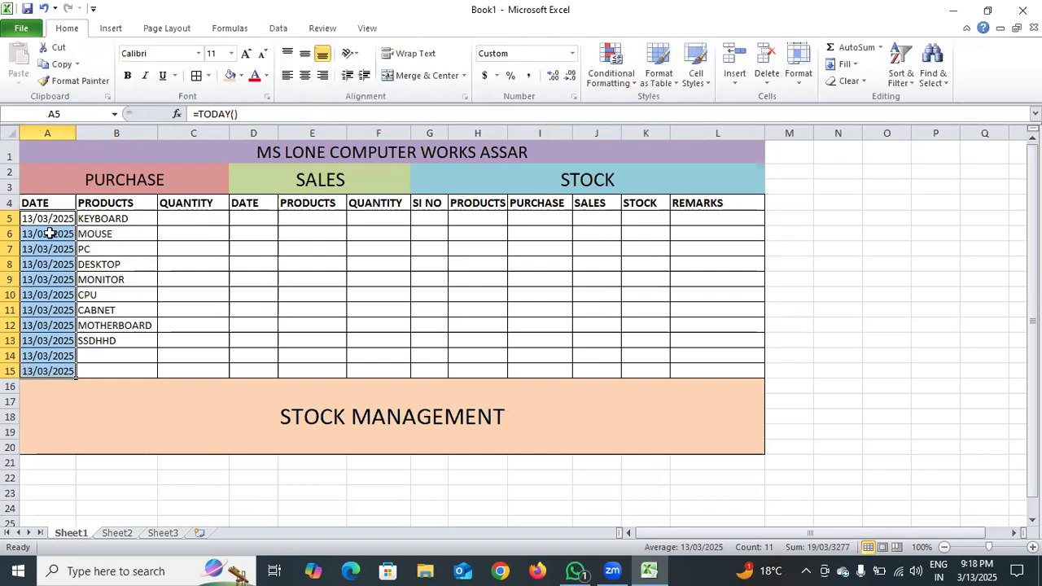
click(45, 81)
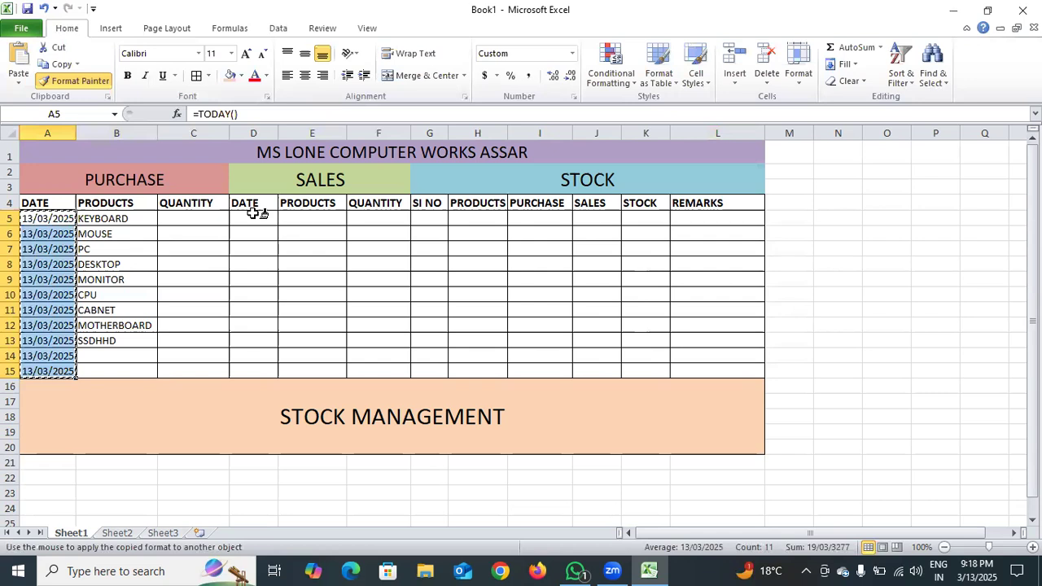
click(242, 364)
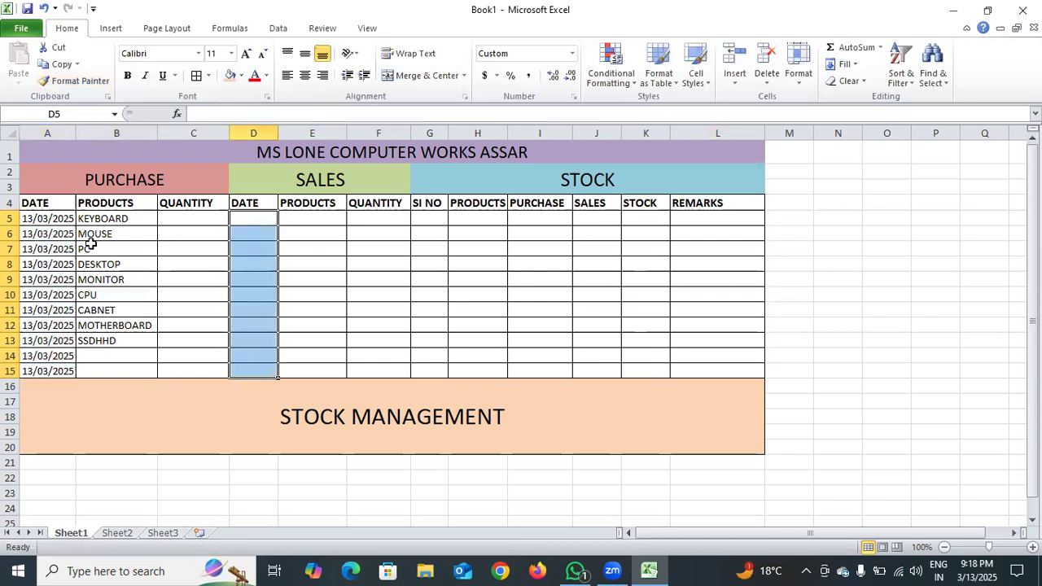
Copy the date formula from A5 into D5 and fill it down to D15, widening column D to fit
click(56, 218)
key(ctrl+c)
click(244, 215)
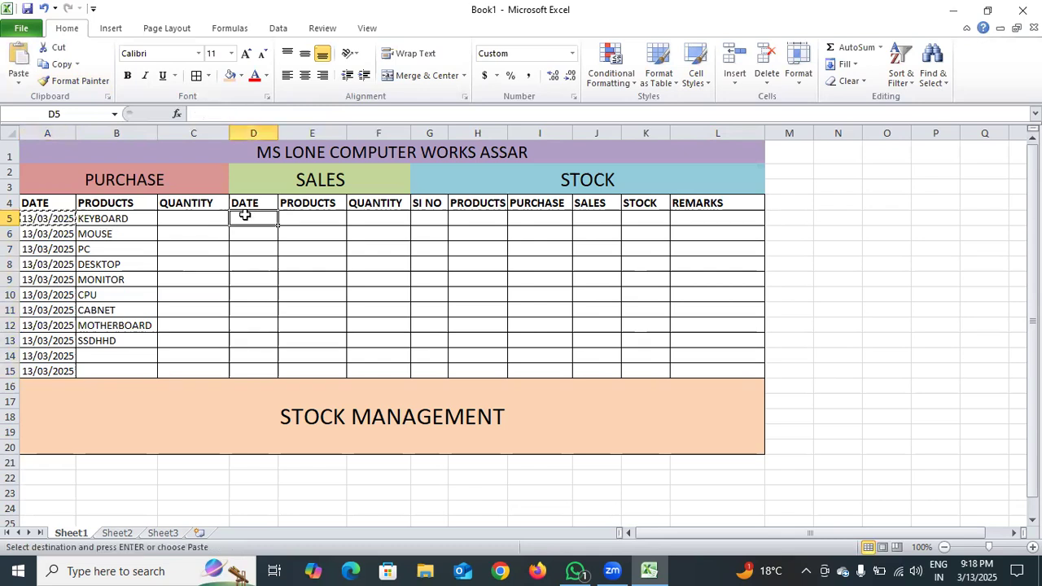
key(ctrl+v)
drag(277, 140, 292, 151)
drag(284, 262, 320, 516)
click(324, 512)
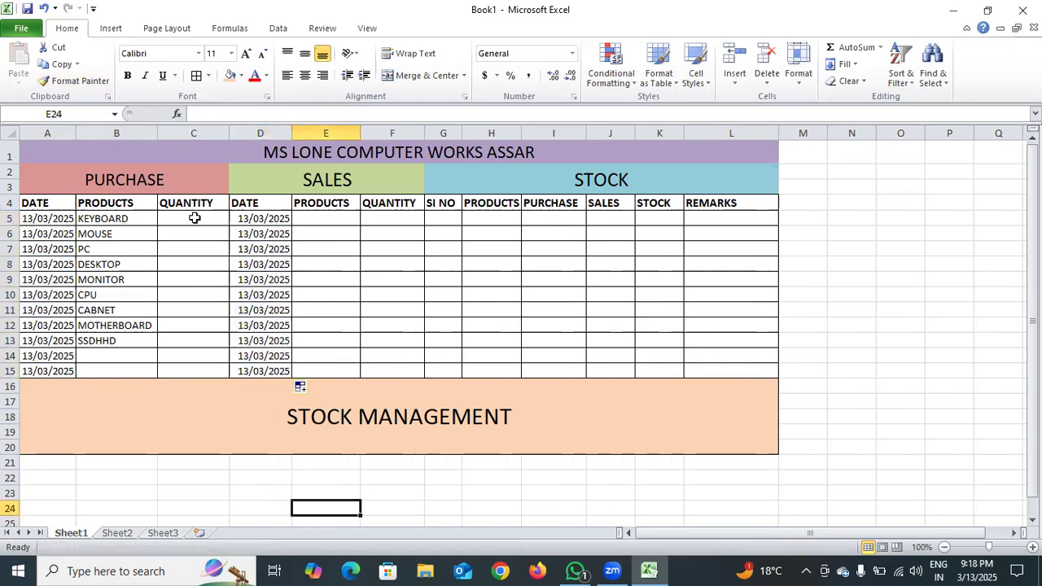
Copy the purchase products with their dropdowns from B5:B15 into the sales products cells E5:E15
drag(138, 218, 135, 368)
key(ctrl+c)
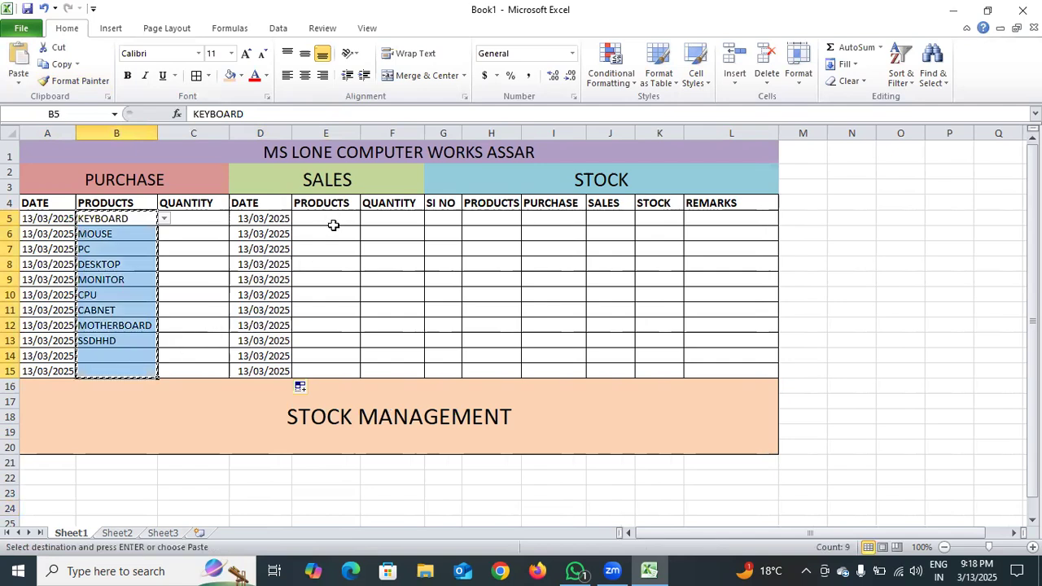
drag(333, 225, 337, 366)
key(ctrl+v)
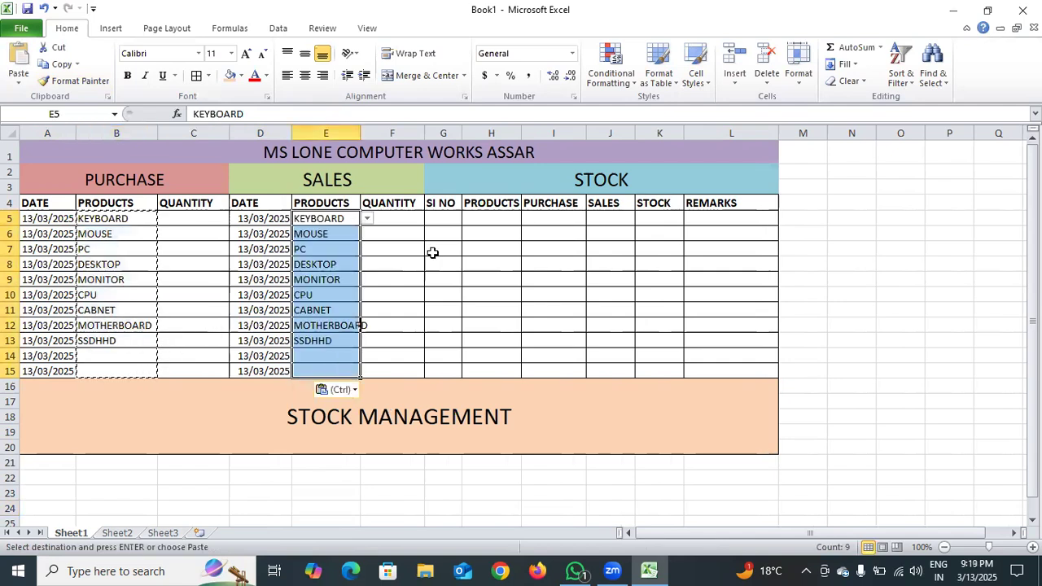
Paste the copied purchase products into the stock products cells H5:H15
click(485, 219)
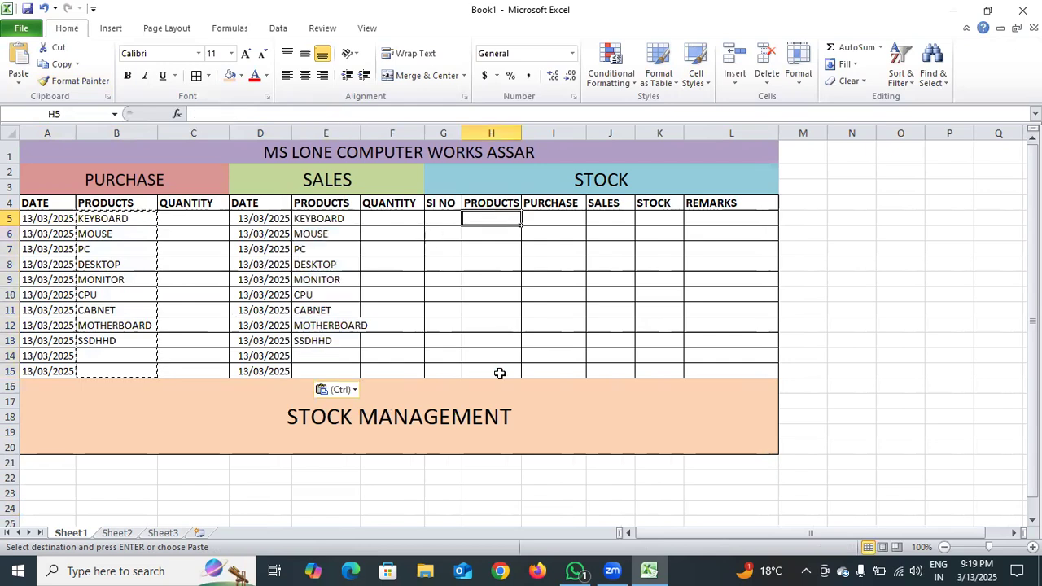
shift+click(500, 373)
key(ctrl+v)
key(ctrl)
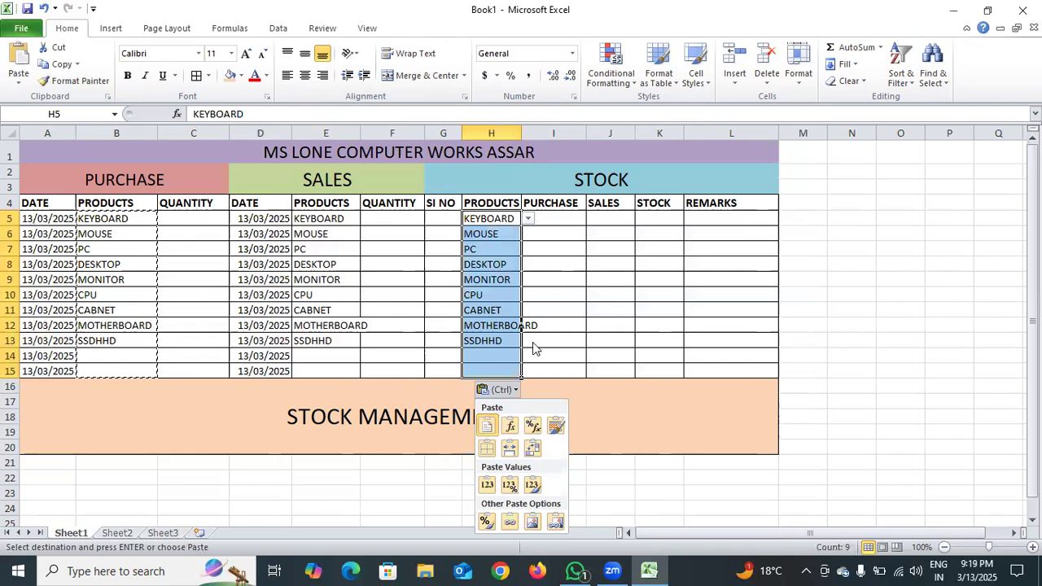
Widen stock products column H and sales products column E enough to fit MOTHERBOARD
click(517, 131)
drag(519, 136, 543, 152)
drag(360, 132, 371, 150)
drag(394, 199, 395, 200)
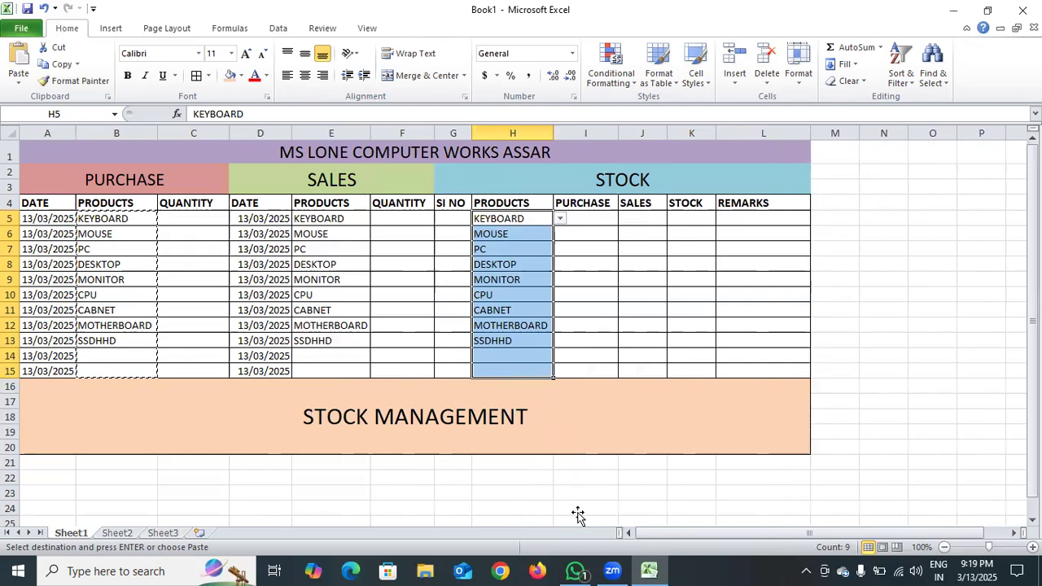
click(577, 508)
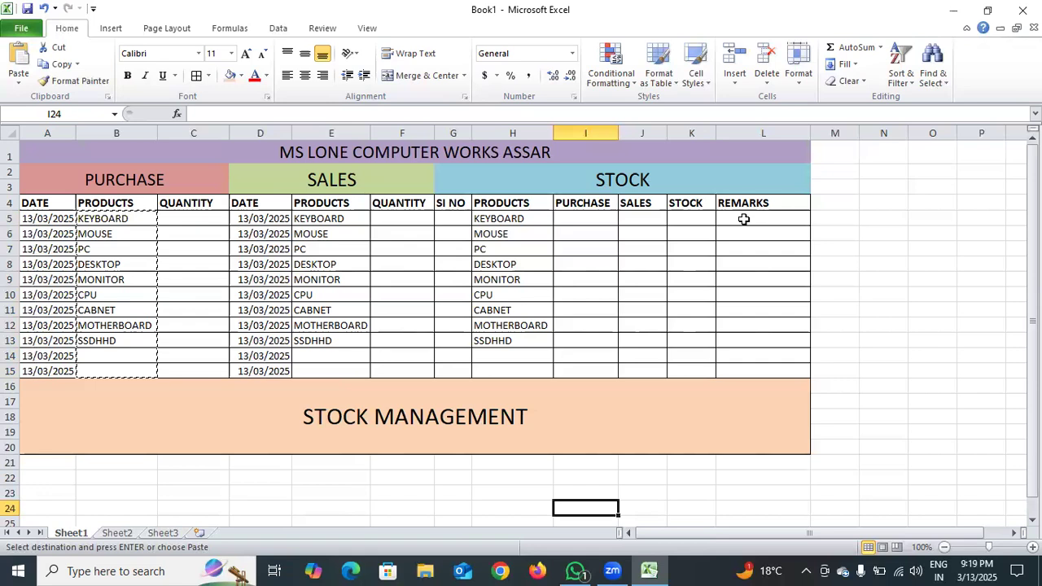
Enter purchase quantities 20, 20, 10, 15 and 25 for KEYBOARD through MONITOR in C5:C9
click(601, 220)
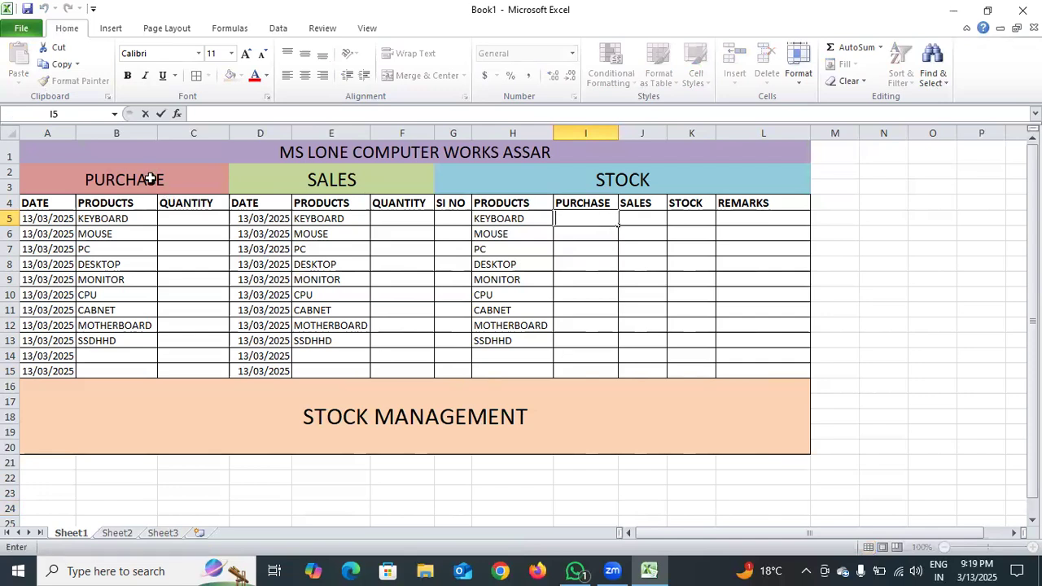
click(200, 217)
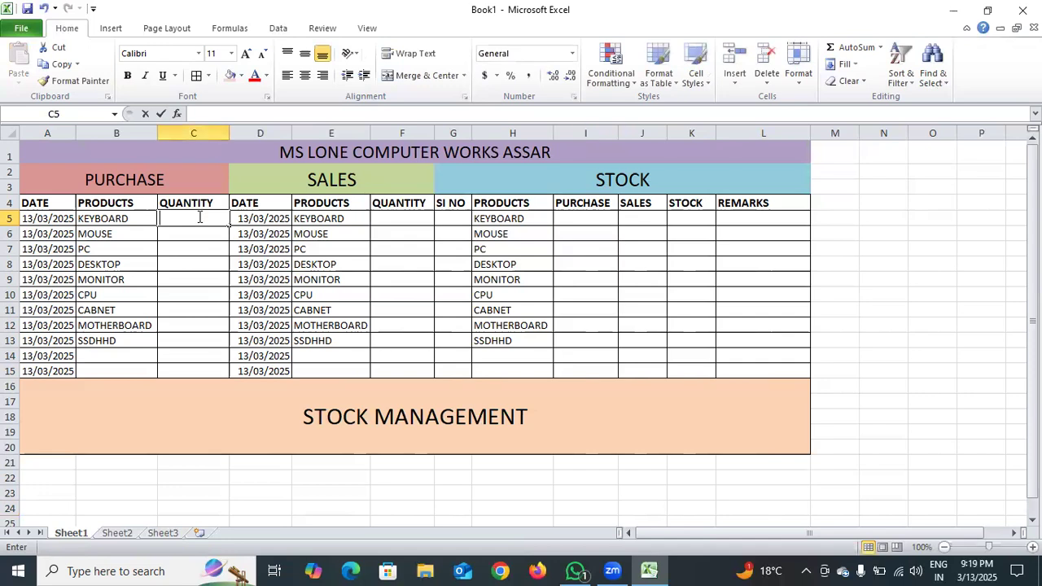
text(20)
click(200, 236)
text(20)
click(194, 250)
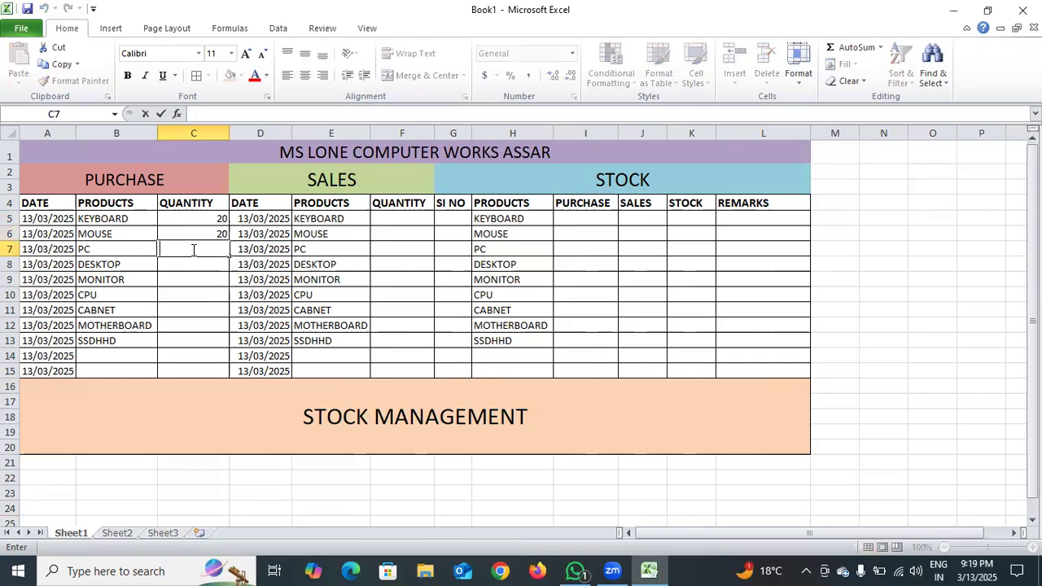
text(10)
click(178, 264)
text(15)
click(191, 279)
text(25)
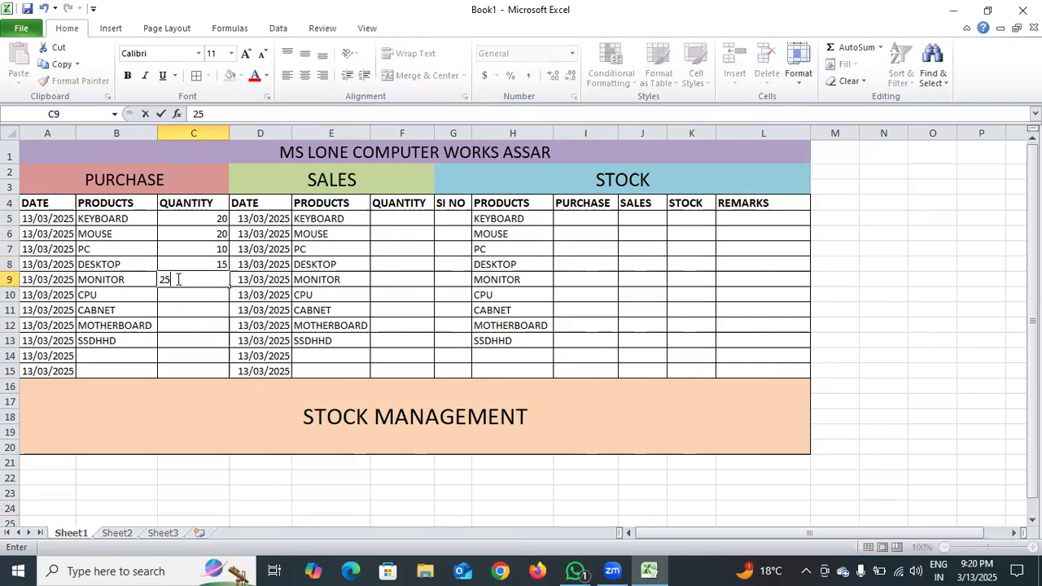
Enter purchase quantities 25, 30, 30 and 100 for CPU, CABNET, MOTHERBOARD and SSDHHD in C10:C13
click(197, 298)
text(25)
click(193, 309)
text(30)
click(194, 325)
text(30)
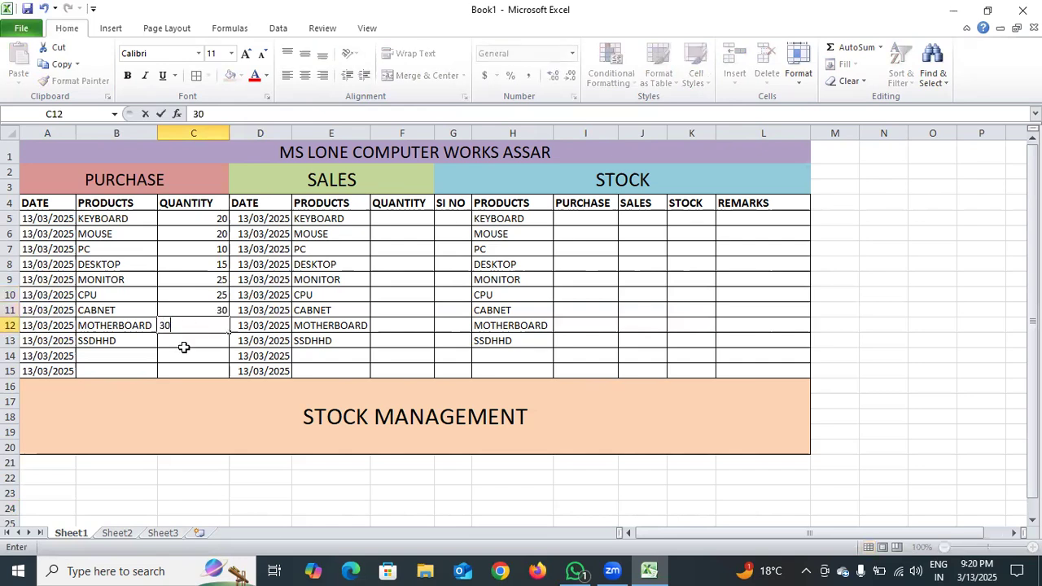
click(191, 341)
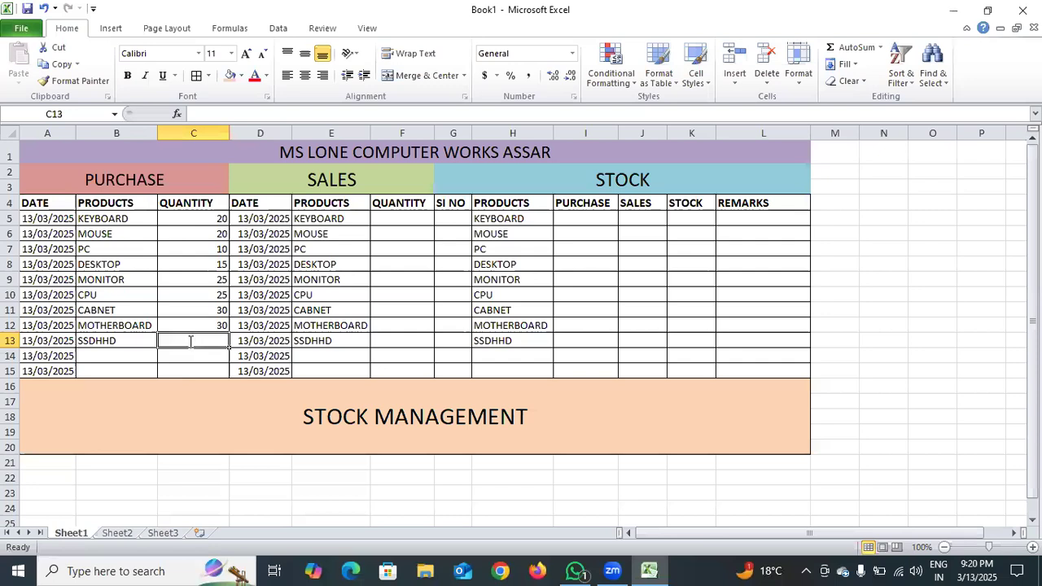
text(100)
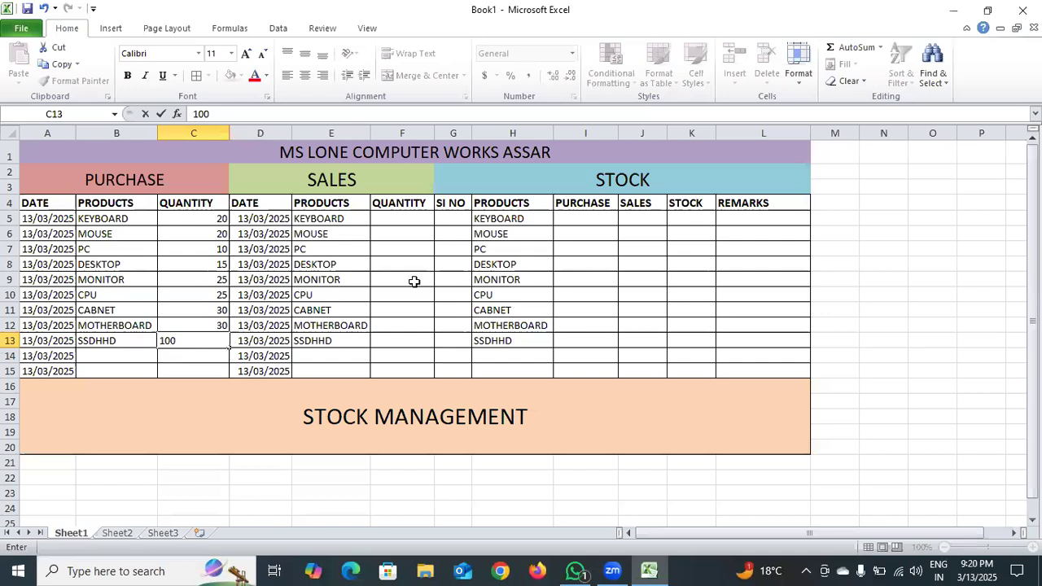
key(Return)
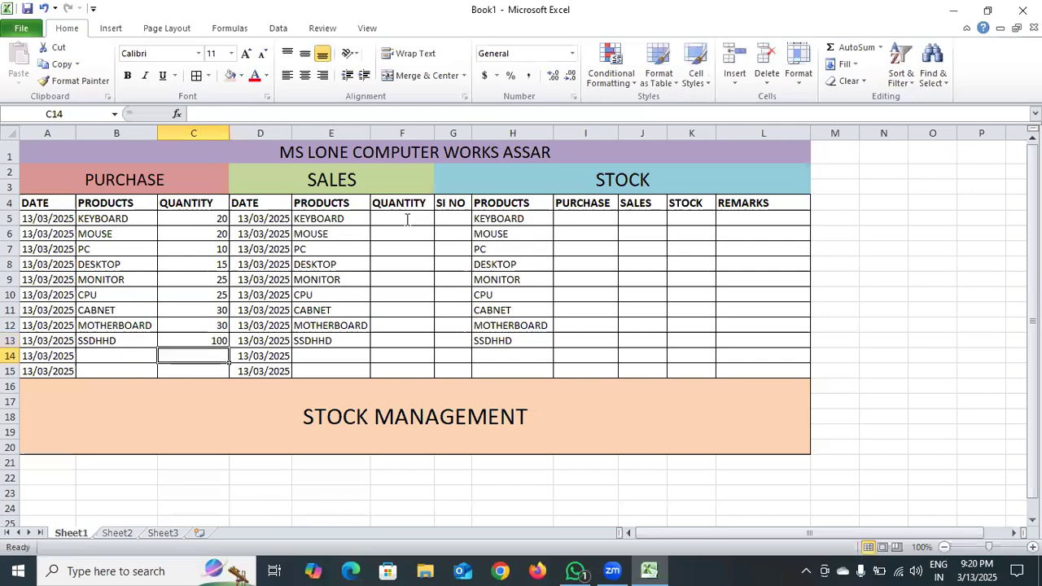
Enter sales quantities 10, 10, 3 and 7 for KEYBOARD, MOUSE, PC and DESKTOP in F5:F8
double_click(407, 219)
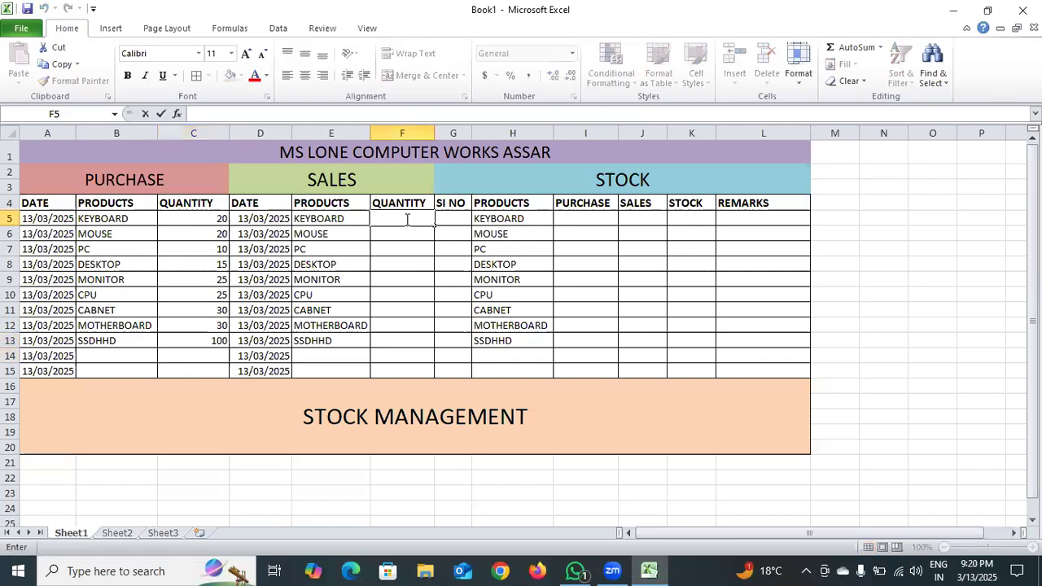
text(10)
key(Return)
text(10)
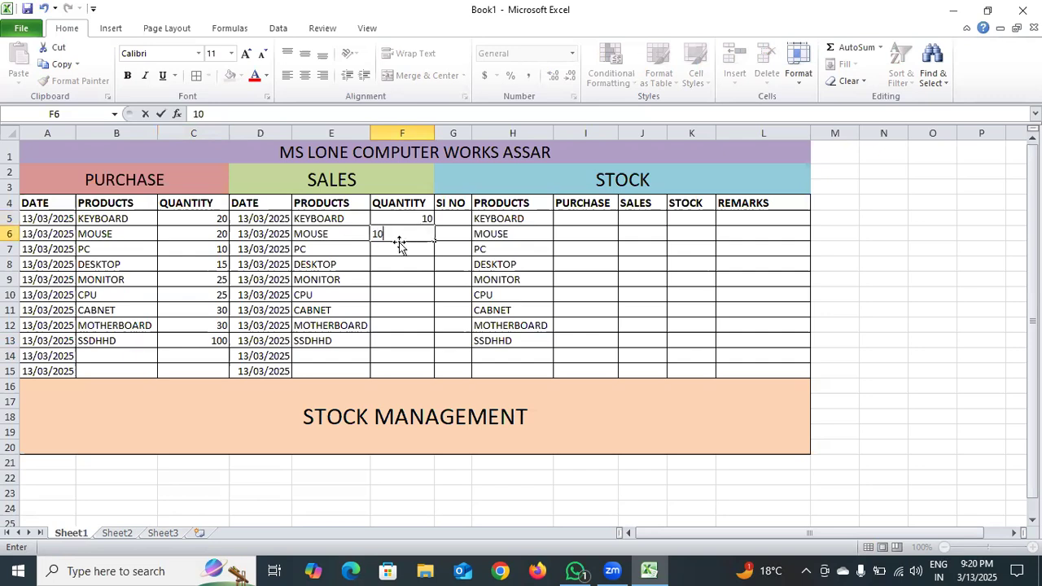
key(Return)
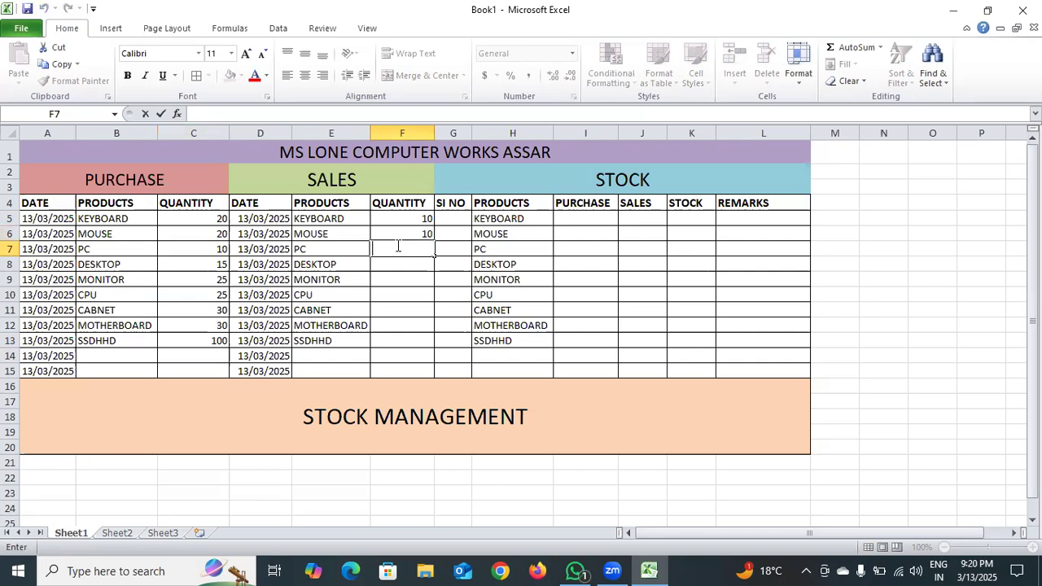
text(3)
key(Return)
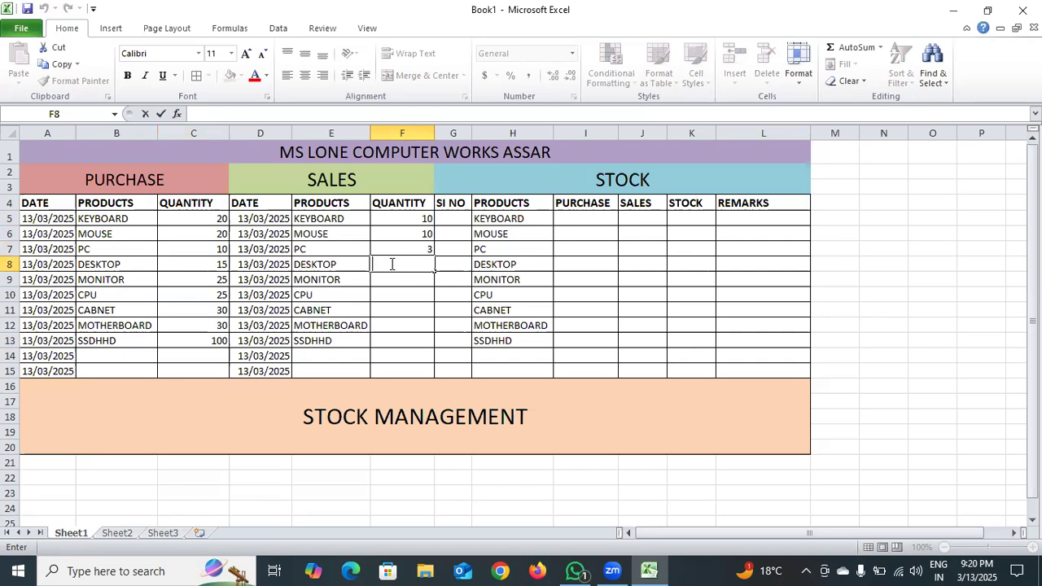
text(7)
key(Return)
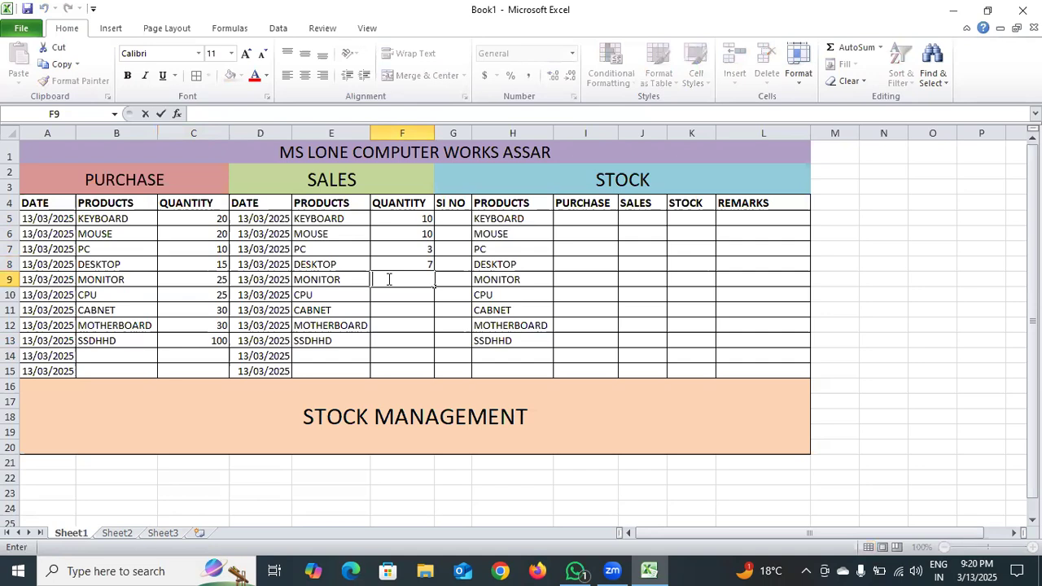
Enter sales quantities 18, 18, 22, 15 and 90 for MONITOR through SSDHHD in F9:F13
text(18)
key(Return)
text(18)
key(Return)
text(22)
key(Return)
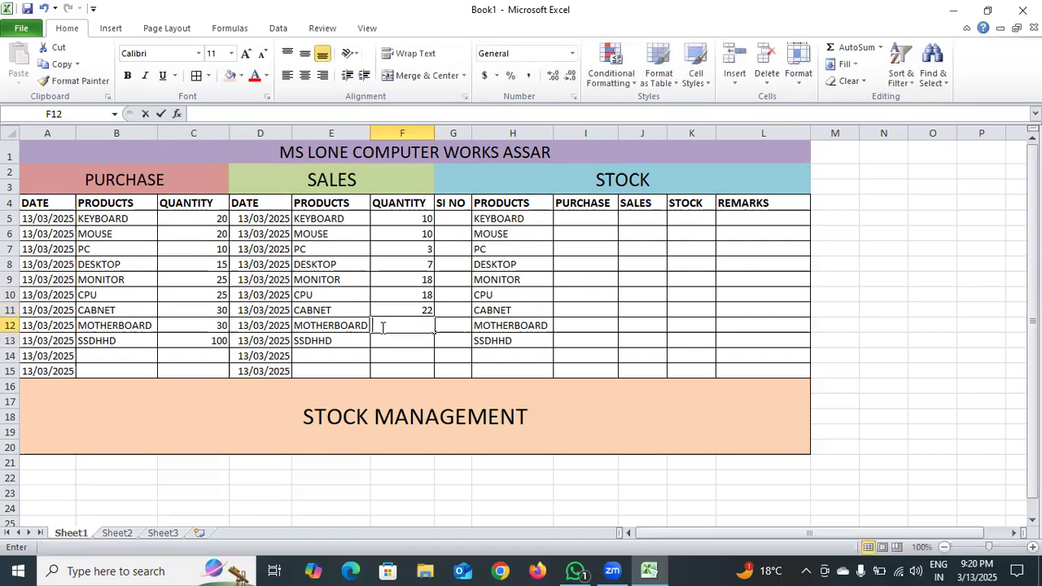
text(15)
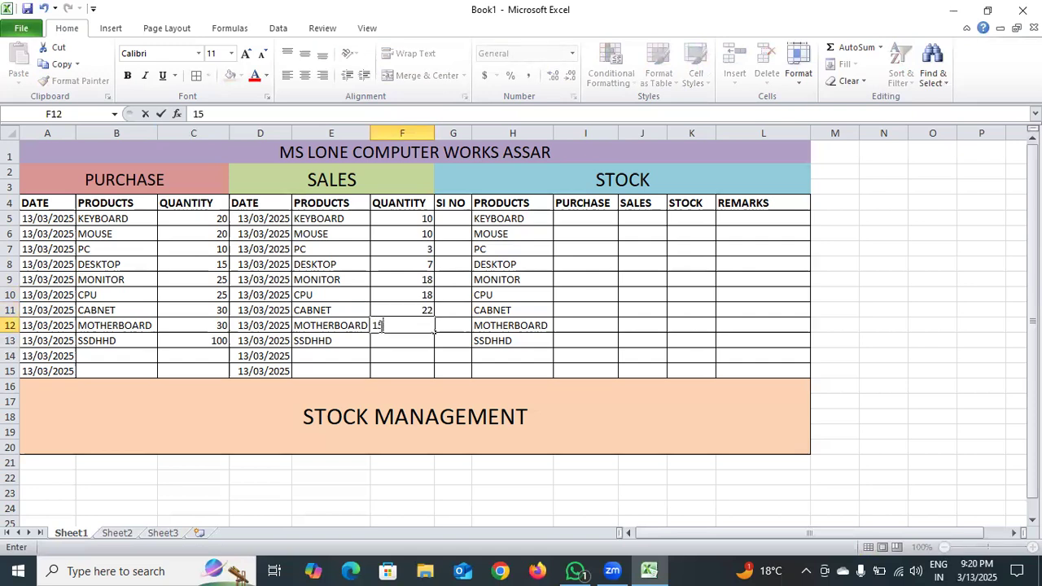
key(Return)
text(90)
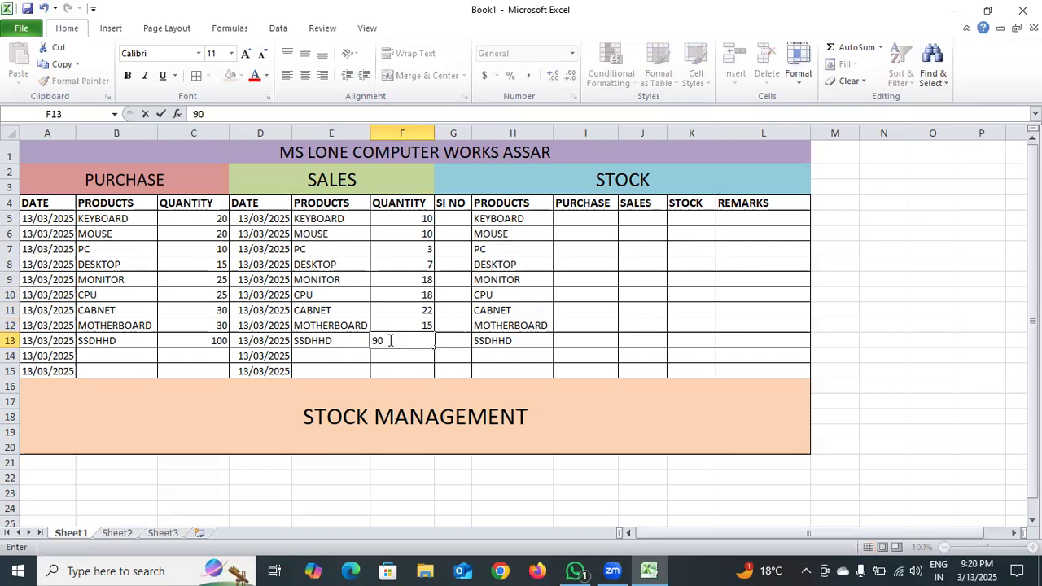
key(F2)
click(494, 474)
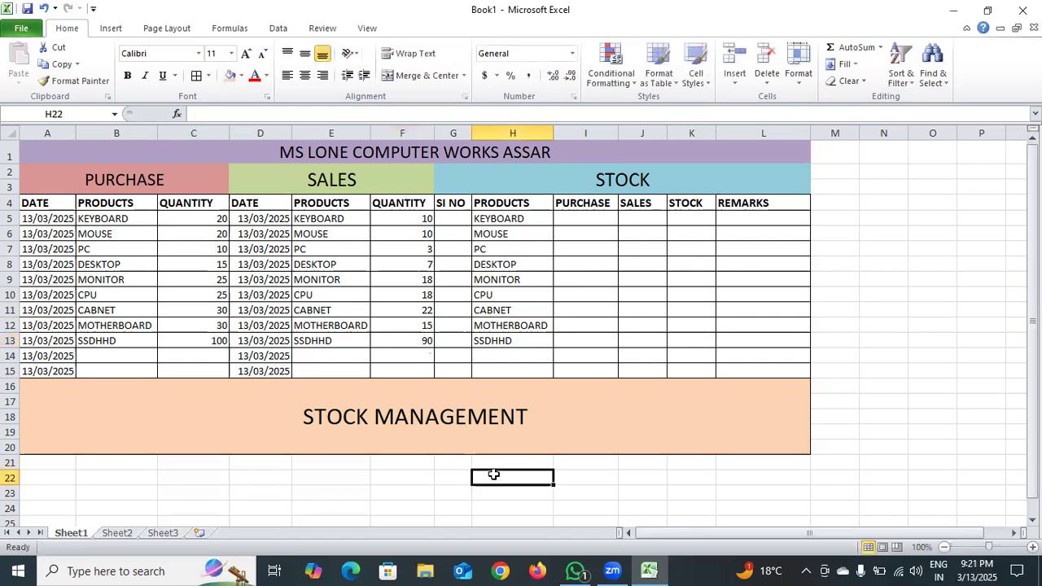
Enter the formula =SUMIF($B$5:$B$15,H5,C5:C15) in the stock section's PURCHASE cell I5
double_click(574, 215)
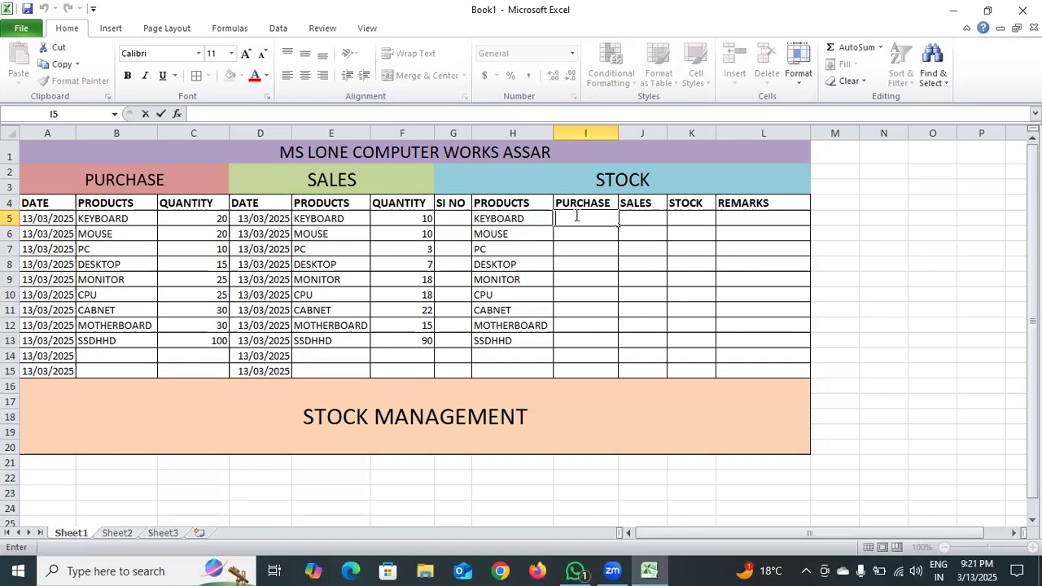
text(=SUMIF)
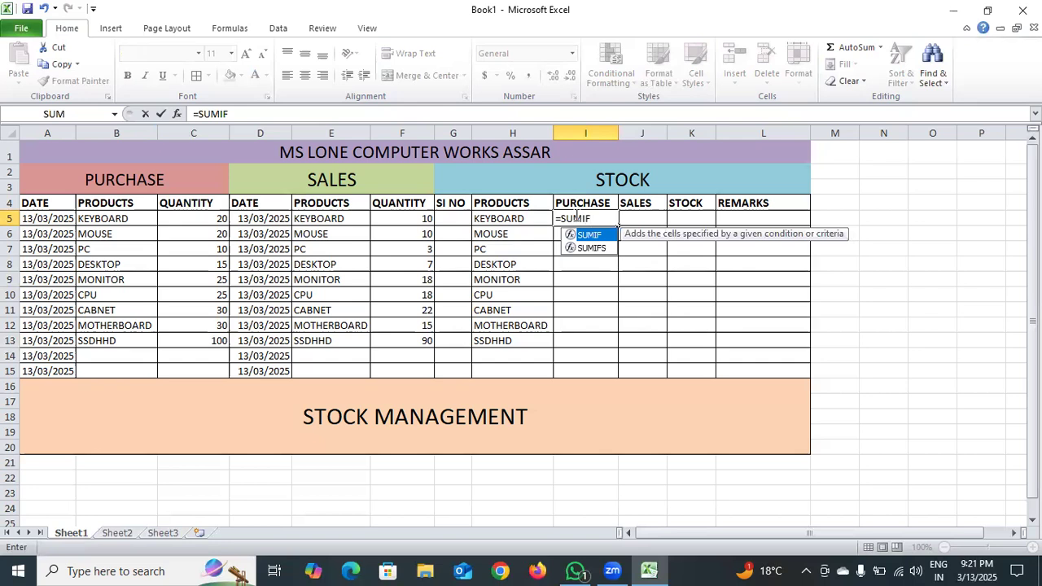
text(()
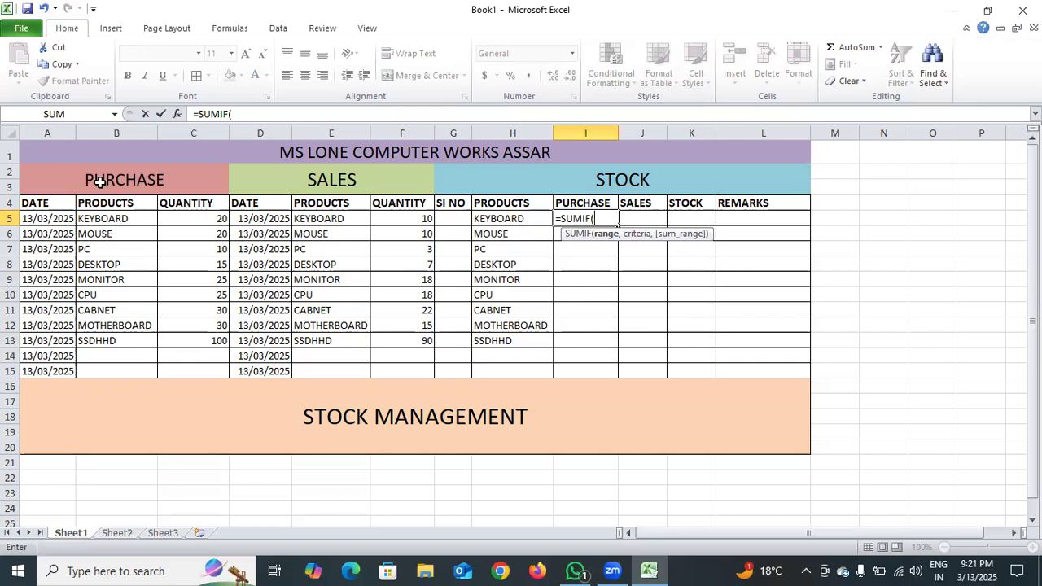
click(114, 218)
drag(110, 319, 110, 371)
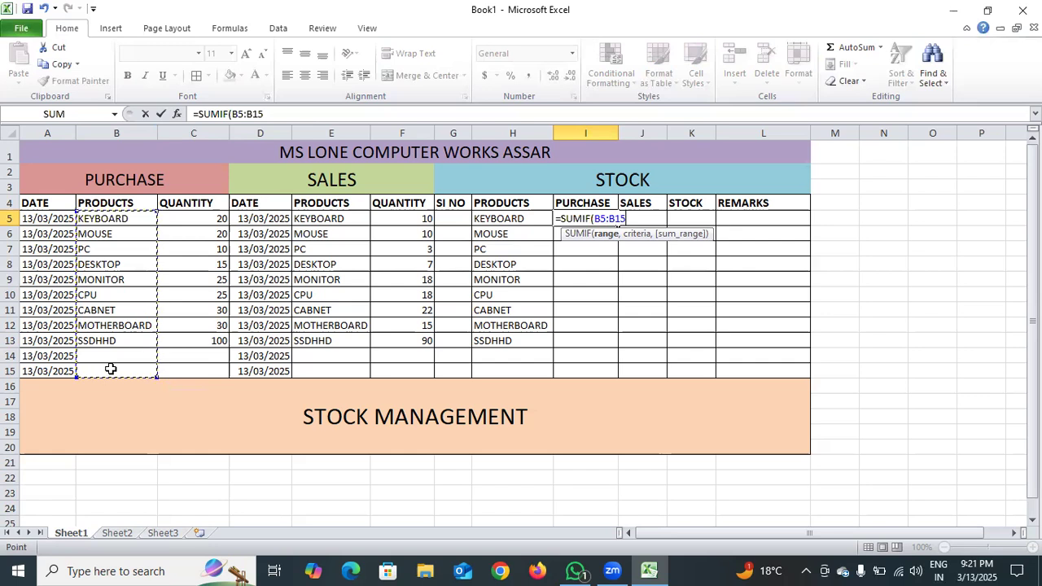
key(F4)
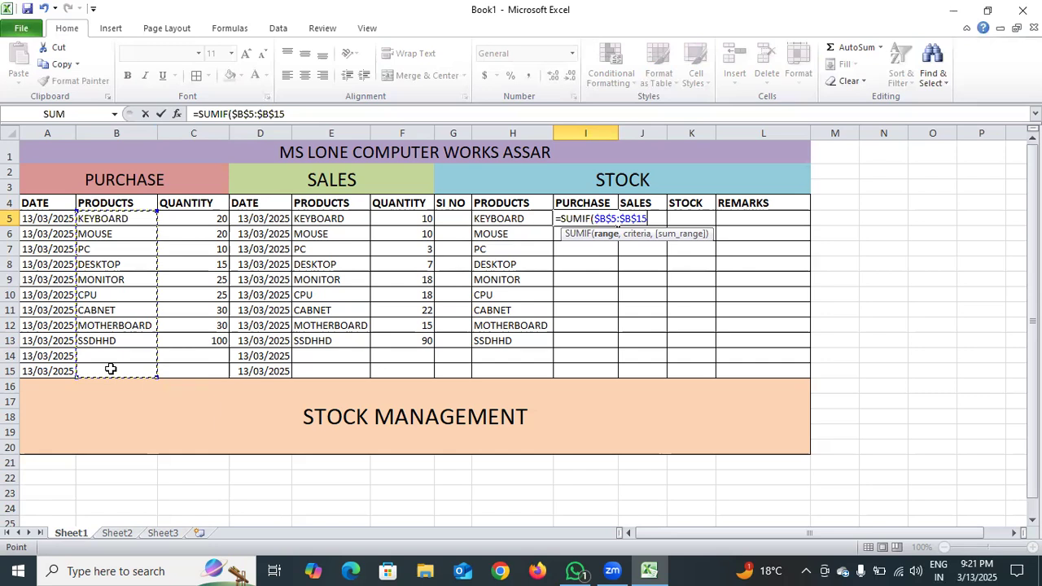
text(,)
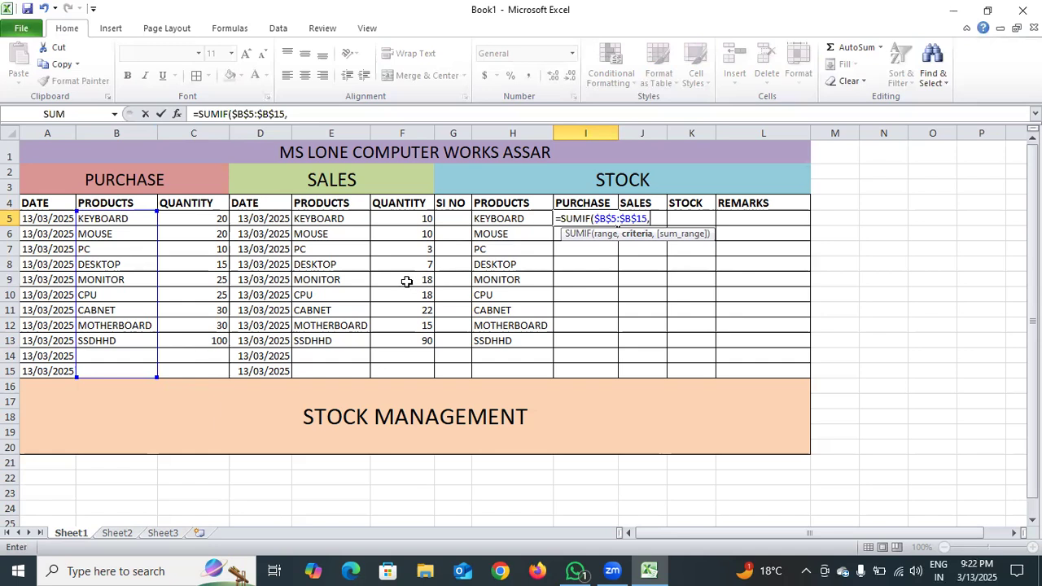
click(494, 219)
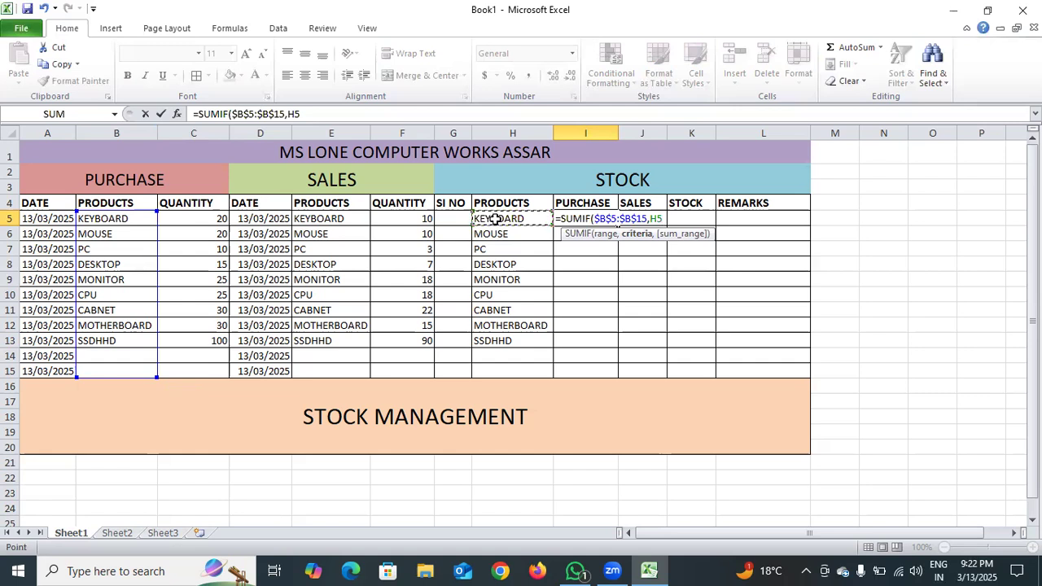
text(,)
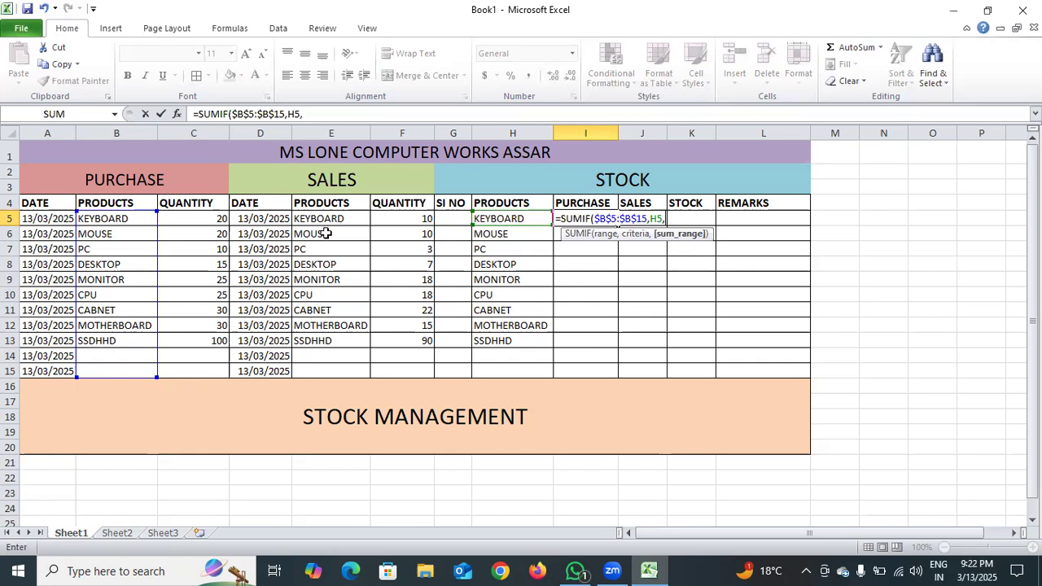
drag(190, 226, 182, 369)
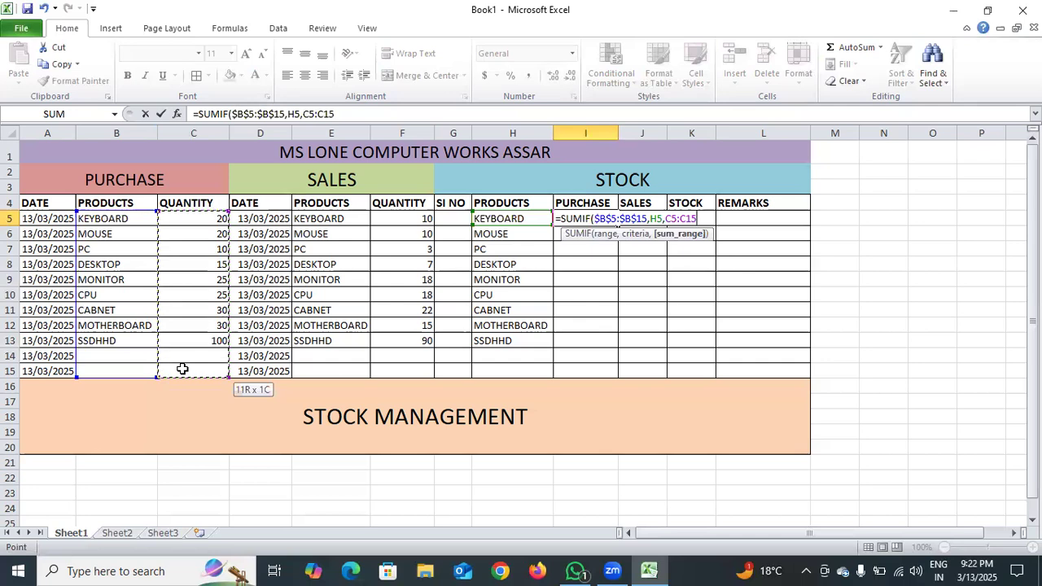
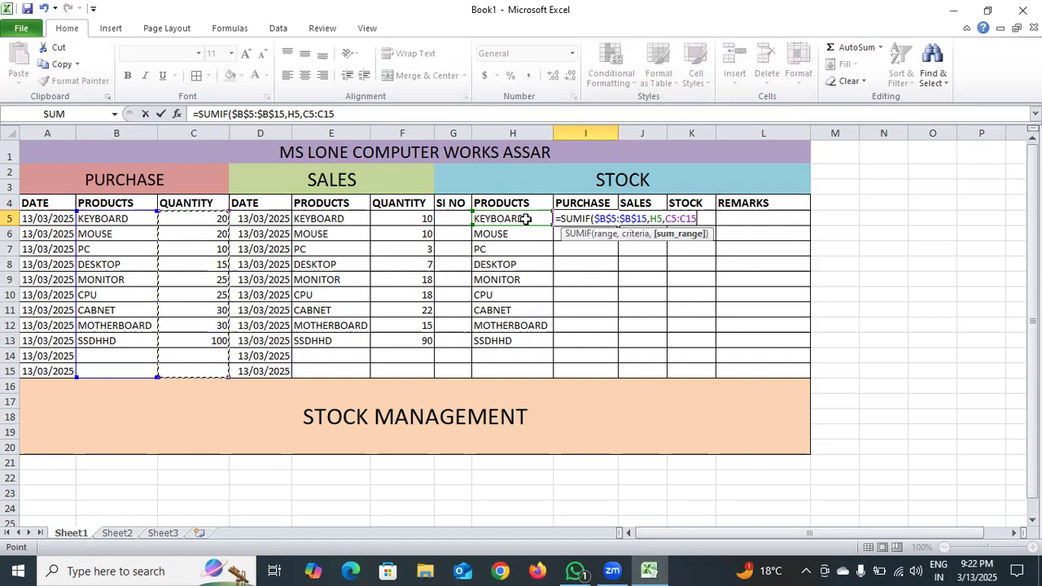
text())
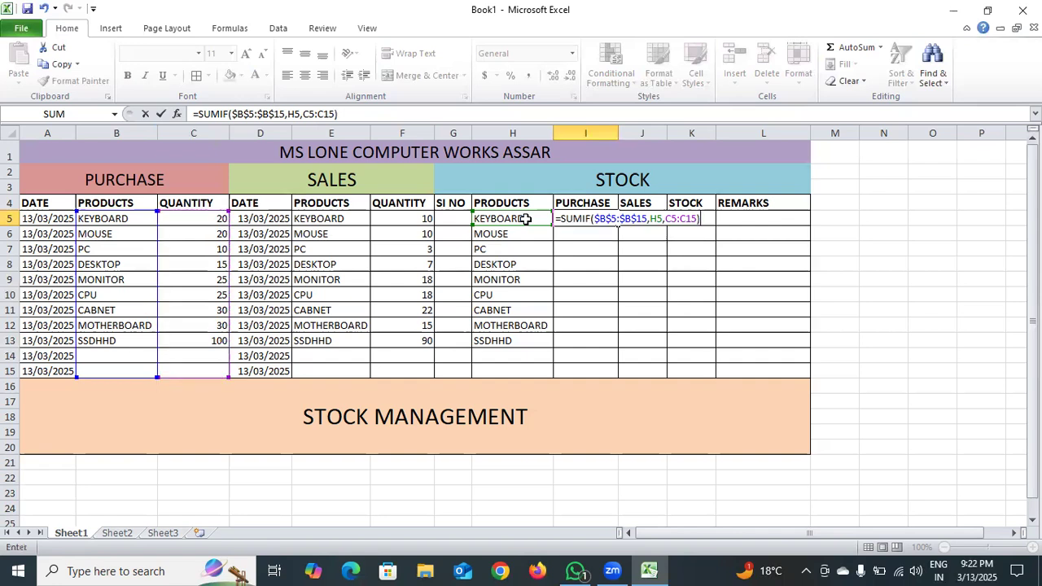
key(Return)
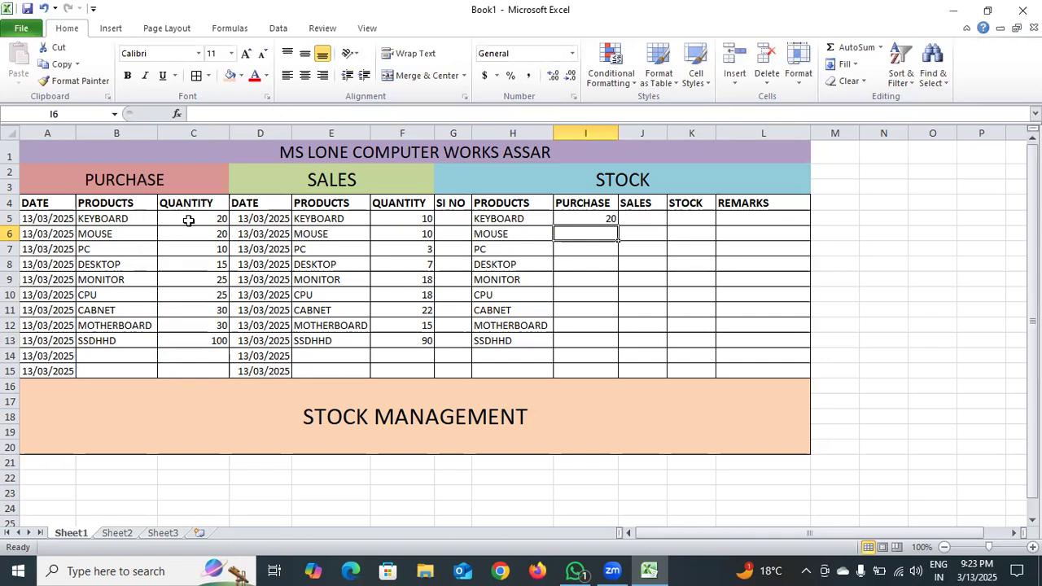
Center the purchase quantities in C5:C15 horizontally
drag(193, 219, 205, 371)
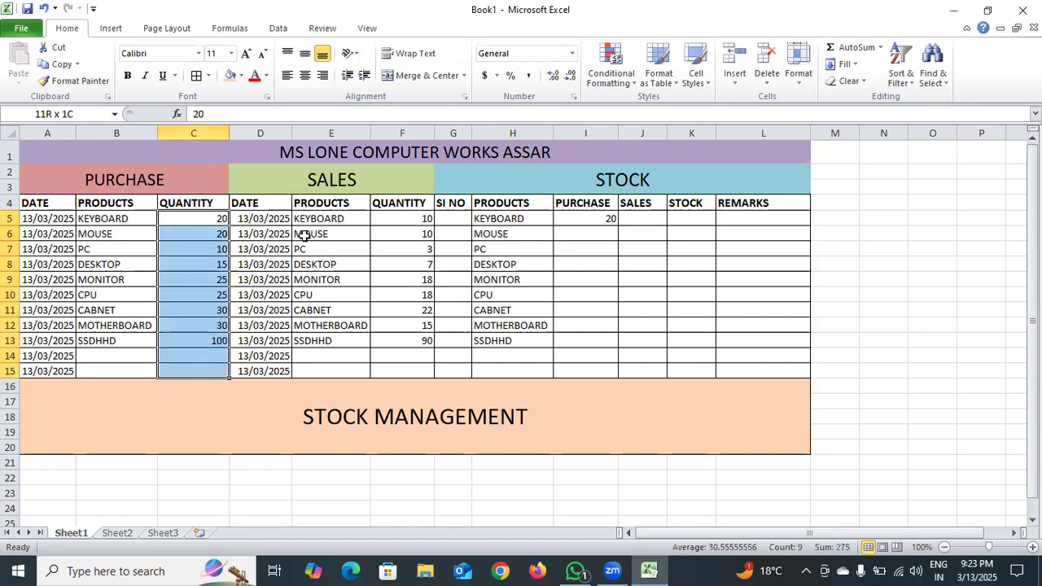
click(305, 76)
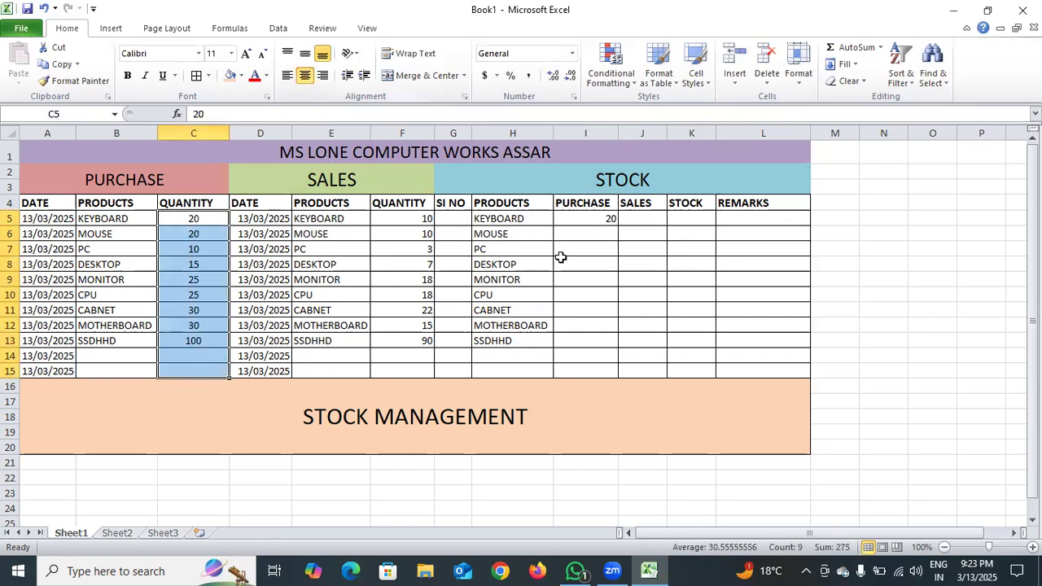
Enter the formula =SUMIF($E$5:$E$15,H5,$F$5:$F$15) in the stock section's SALES cell J5
double_click(643, 219)
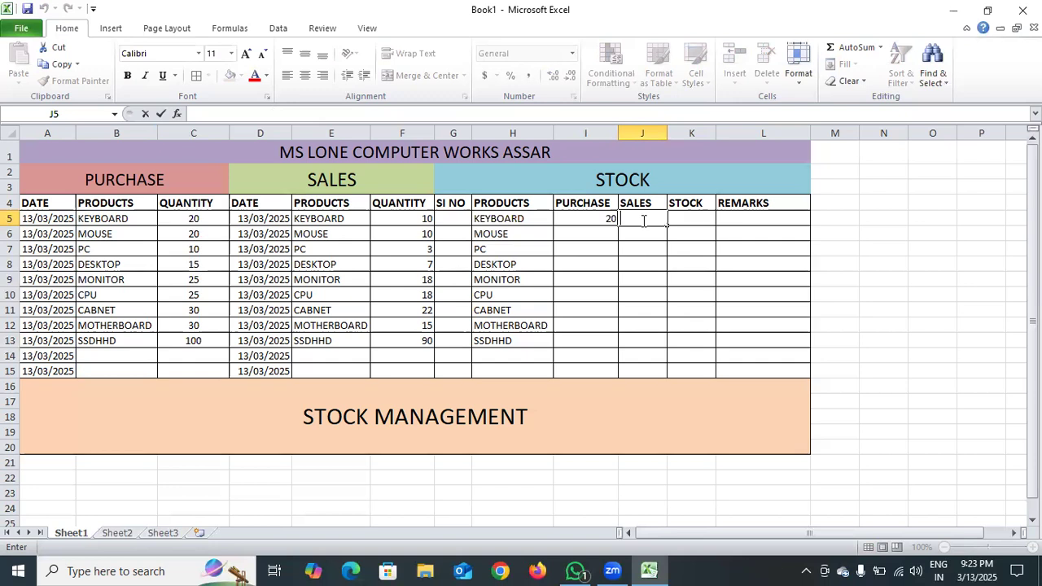
text(=)
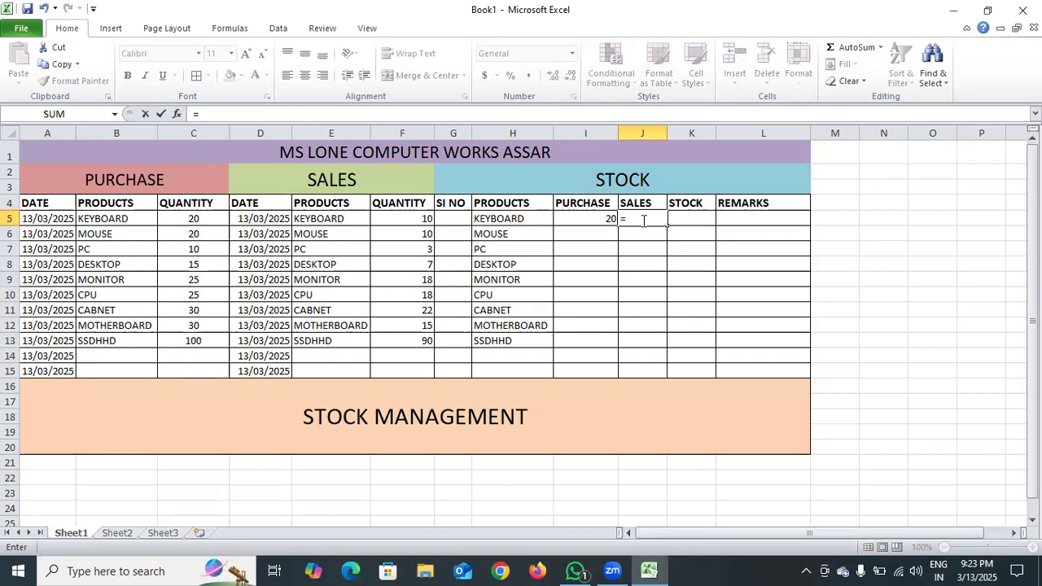
text(SUMIF()
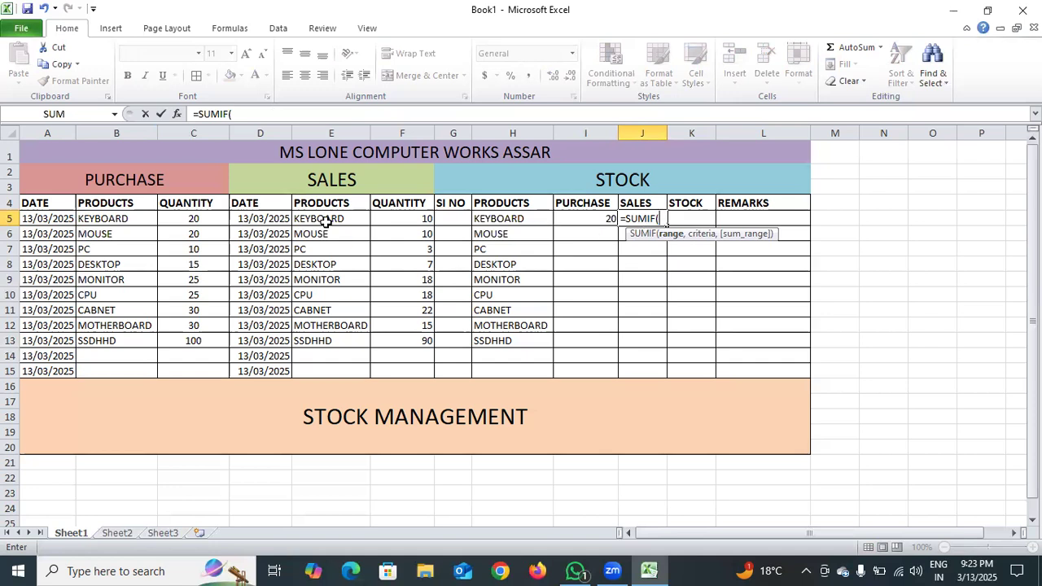
drag(326, 224, 322, 372)
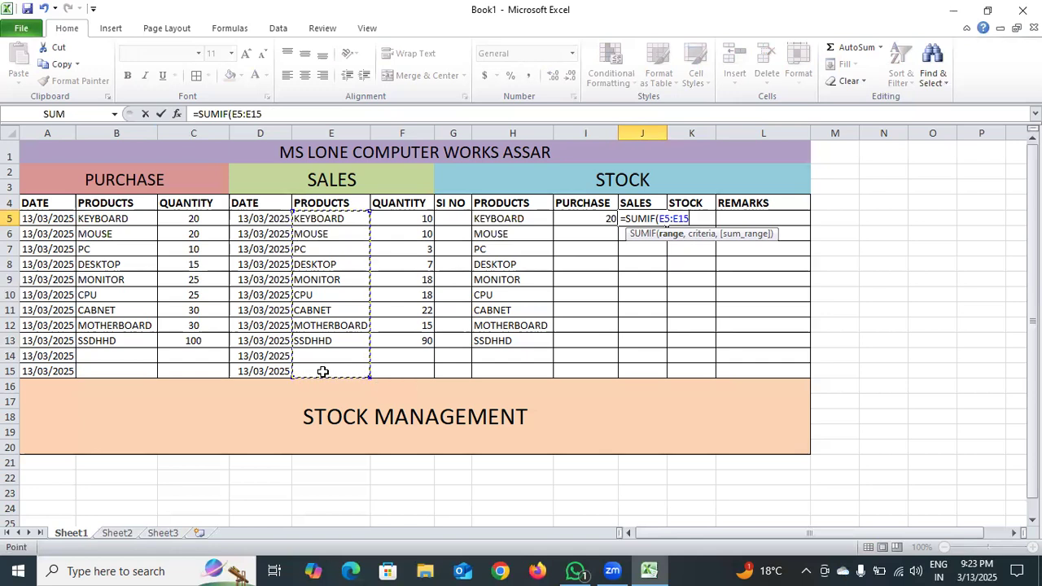
key(F4)
text(,)
click(506, 218)
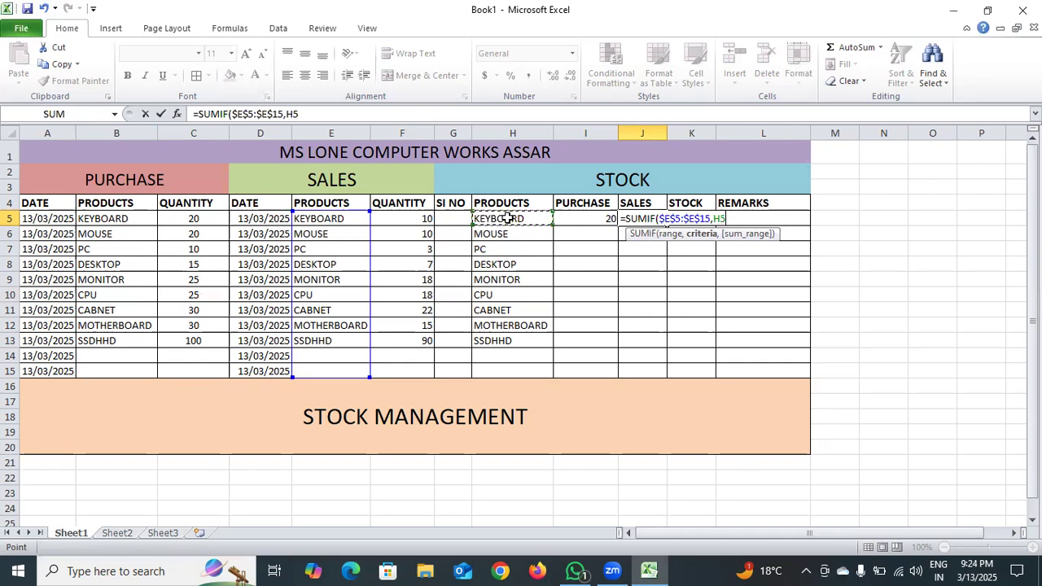
text(,)
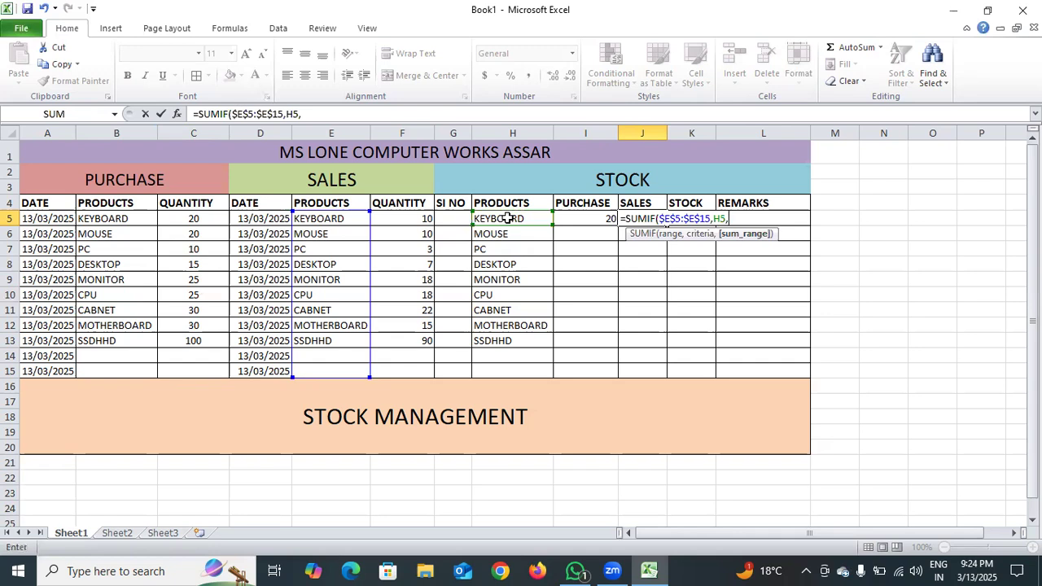
drag(401, 221, 398, 372)
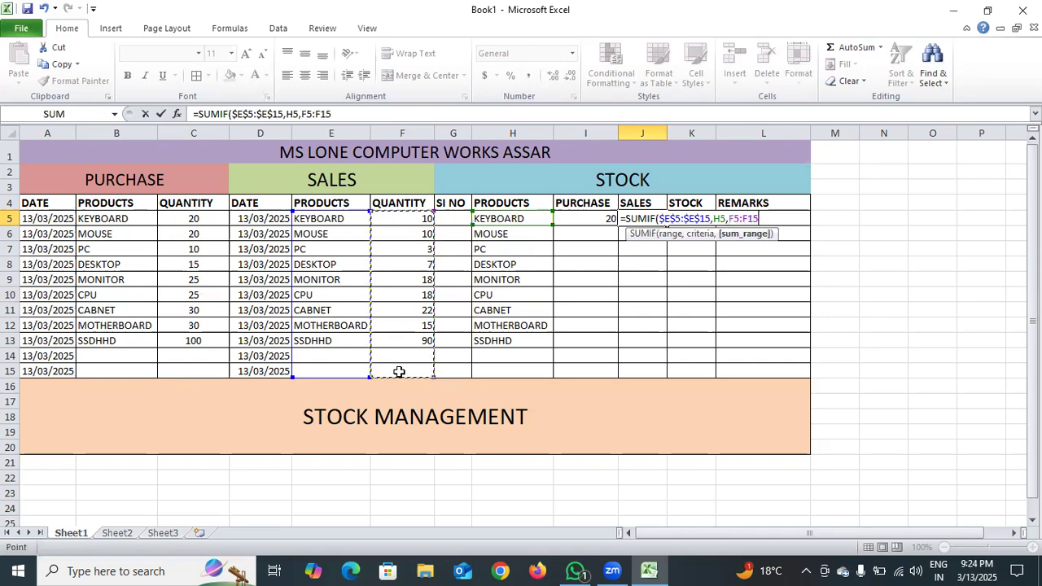
key(F4)
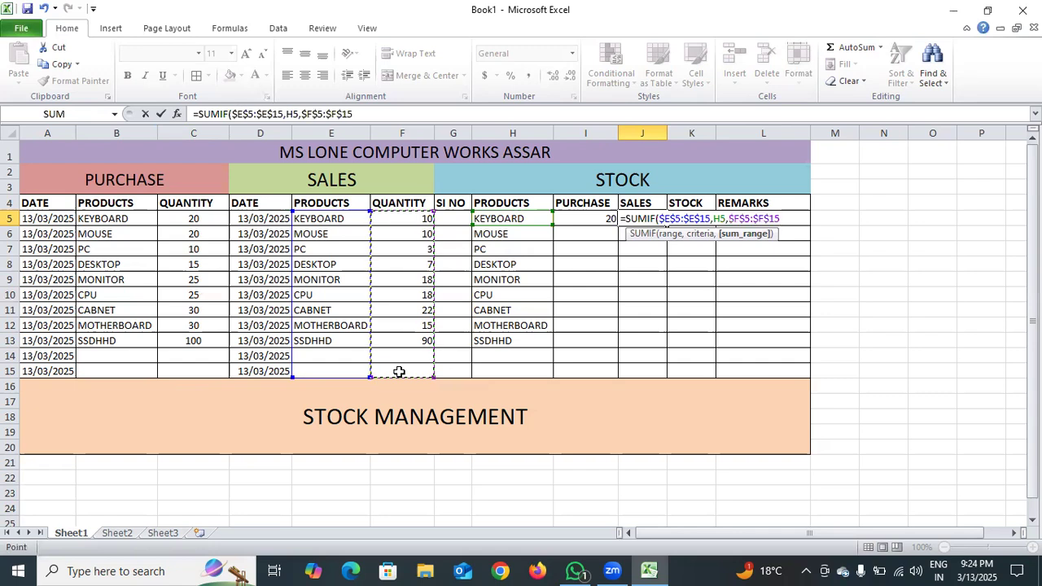
text())
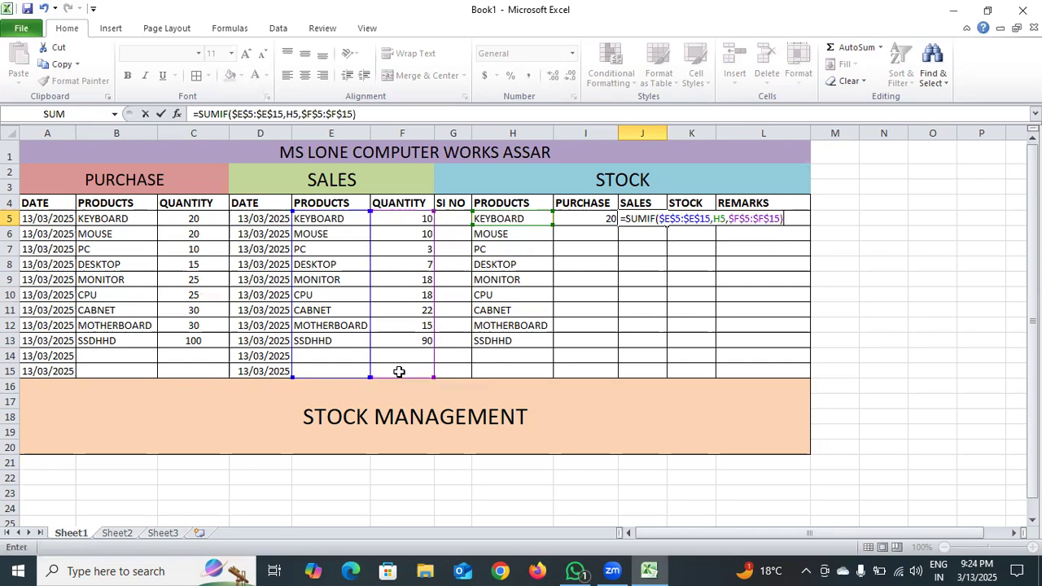
key(Return)
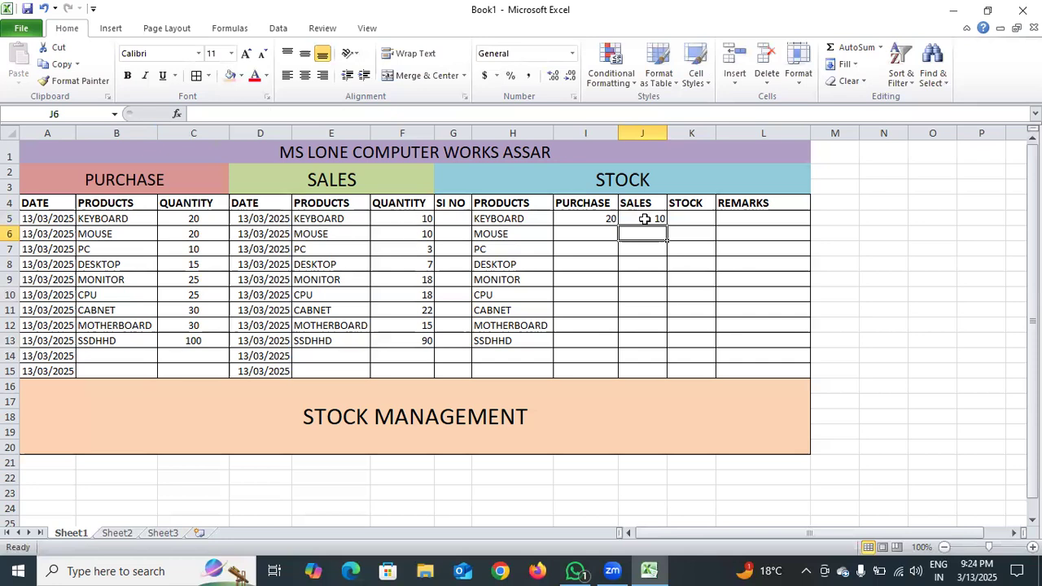
Enter the formula =I5-J5 in the STOCK cell K5 to subtract sales from purchases
double_click(693, 218)
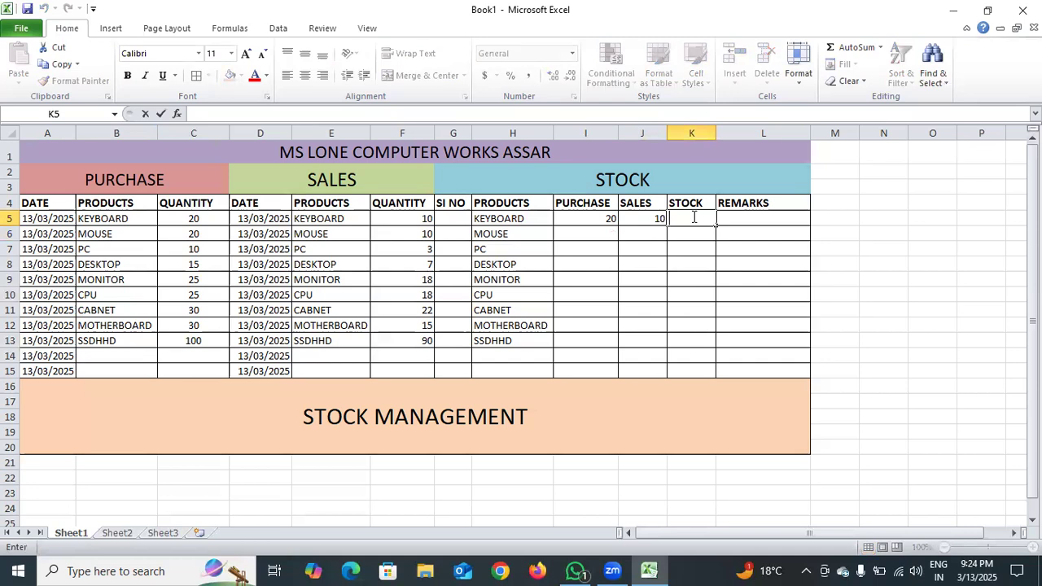
text(=)
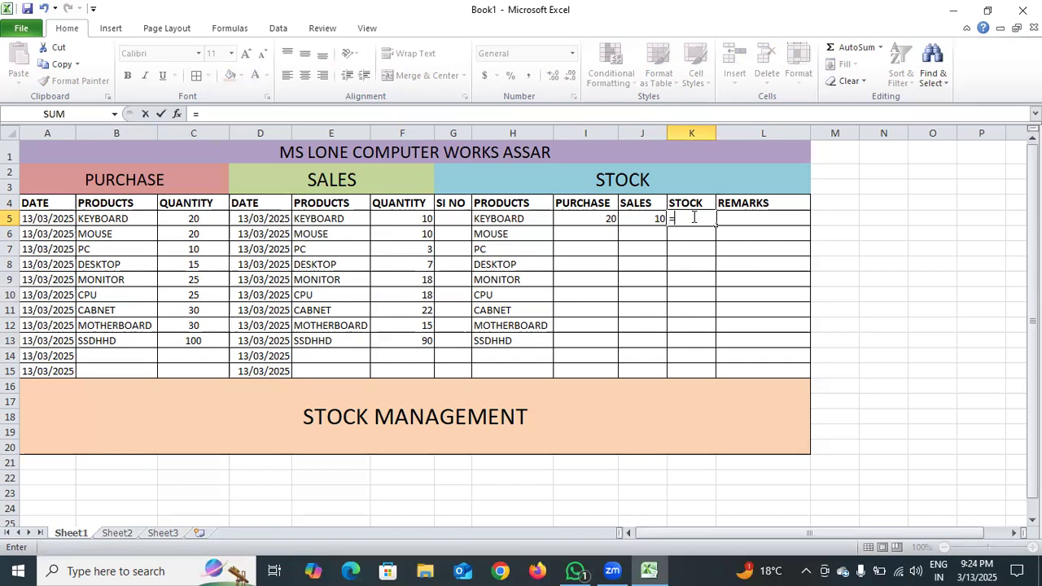
click(608, 218)
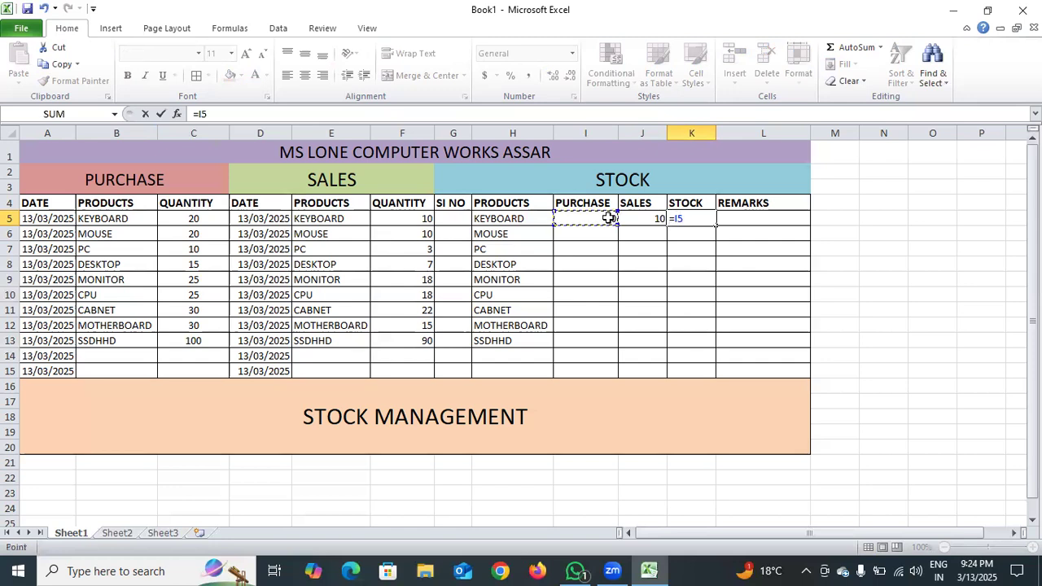
text(_)
key(BackSpace)
text(-)
click(640, 219)
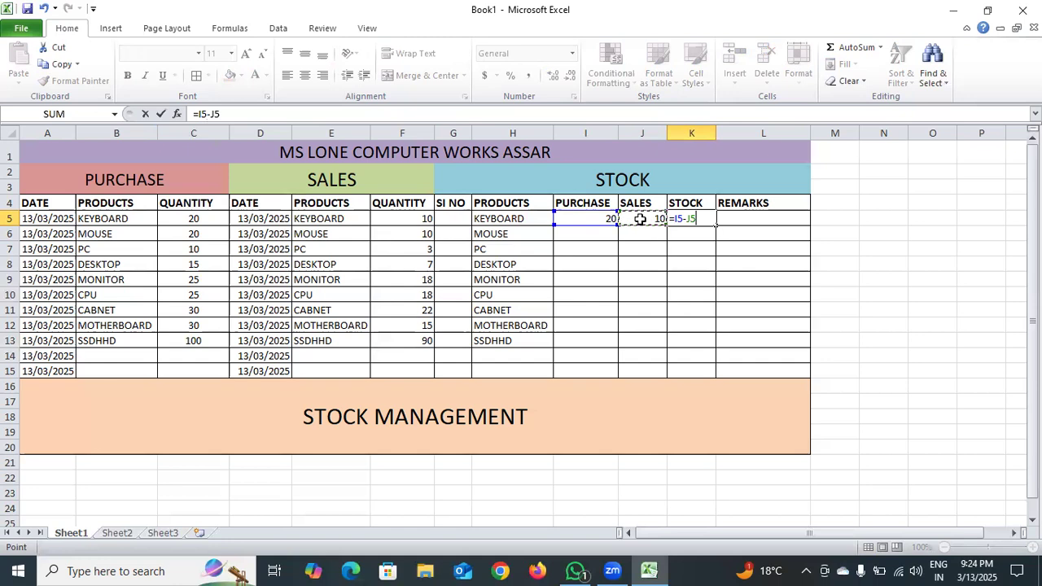
key(Return)
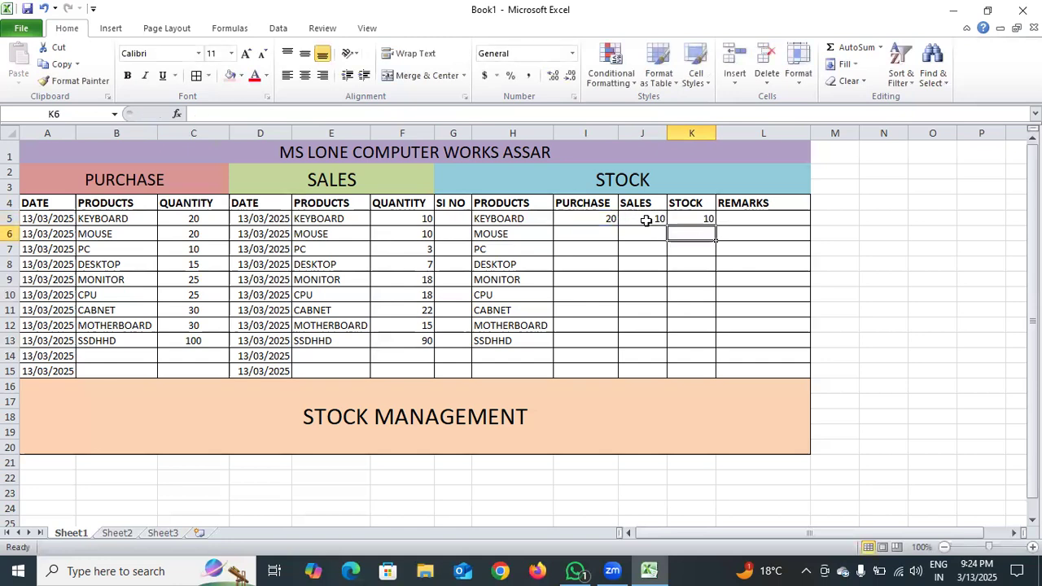
click(700, 219)
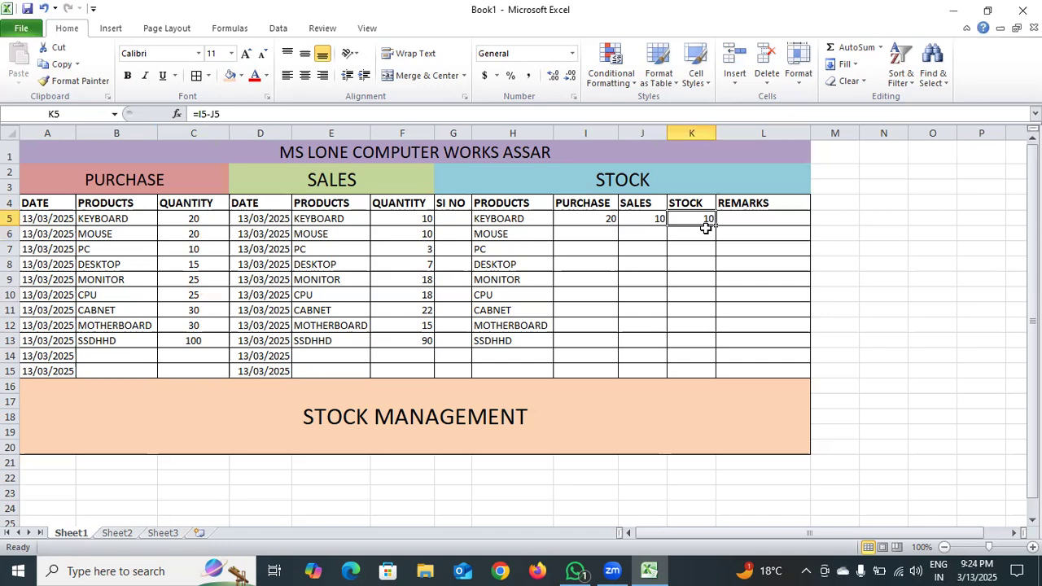
Fill the PURCHASE and SALES formulas from I5 and J5 down to row 15
click(609, 221)
drag(616, 224, 619, 234)
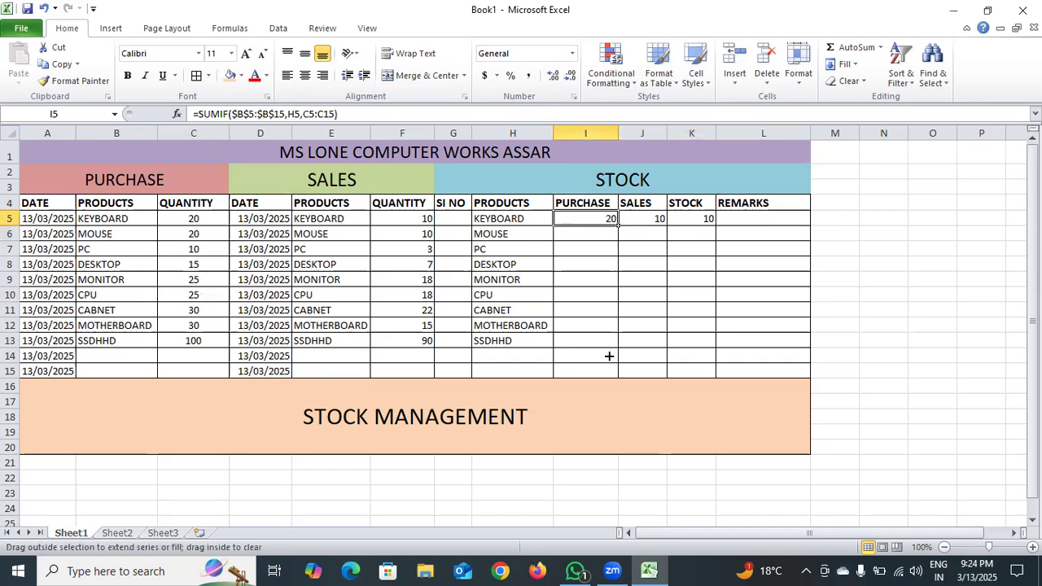
drag(609, 355, 609, 368)
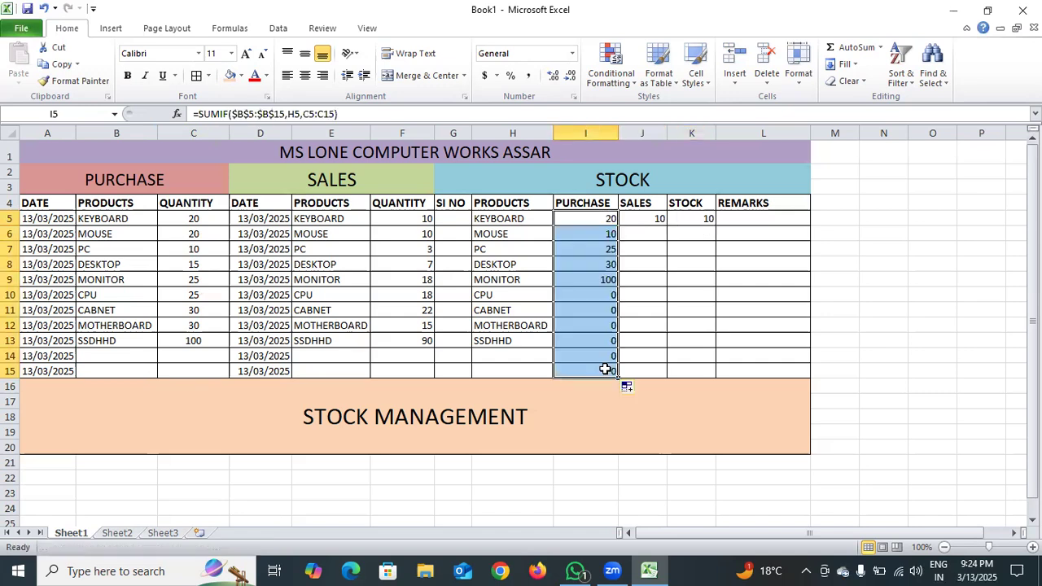
click(647, 221)
drag(665, 228, 658, 294)
drag(649, 364, 647, 372)
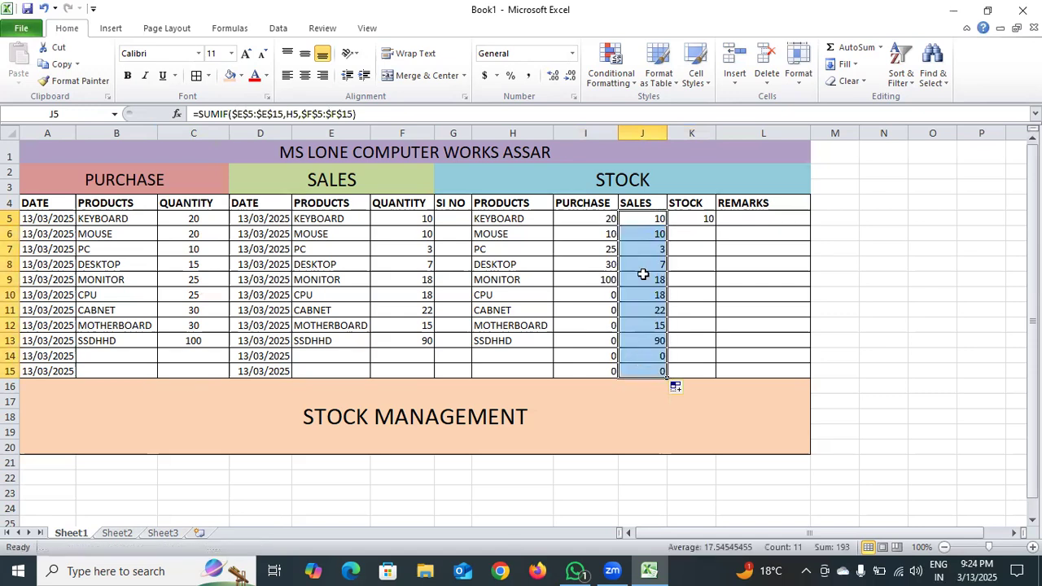
Fill the STOCK formula from K5 down to K15
click(709, 219)
drag(715, 226, 688, 362)
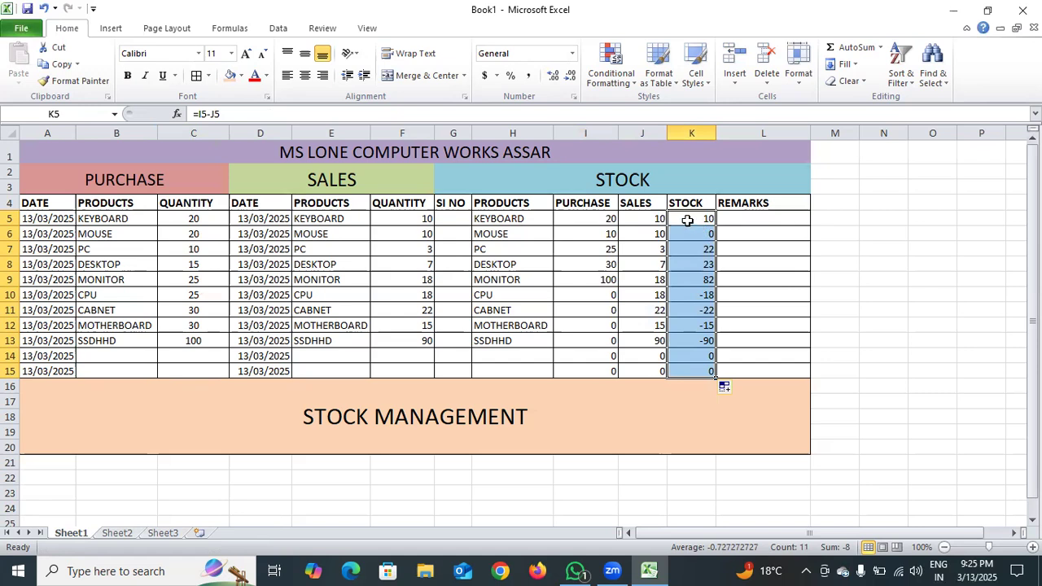
double_click(744, 218)
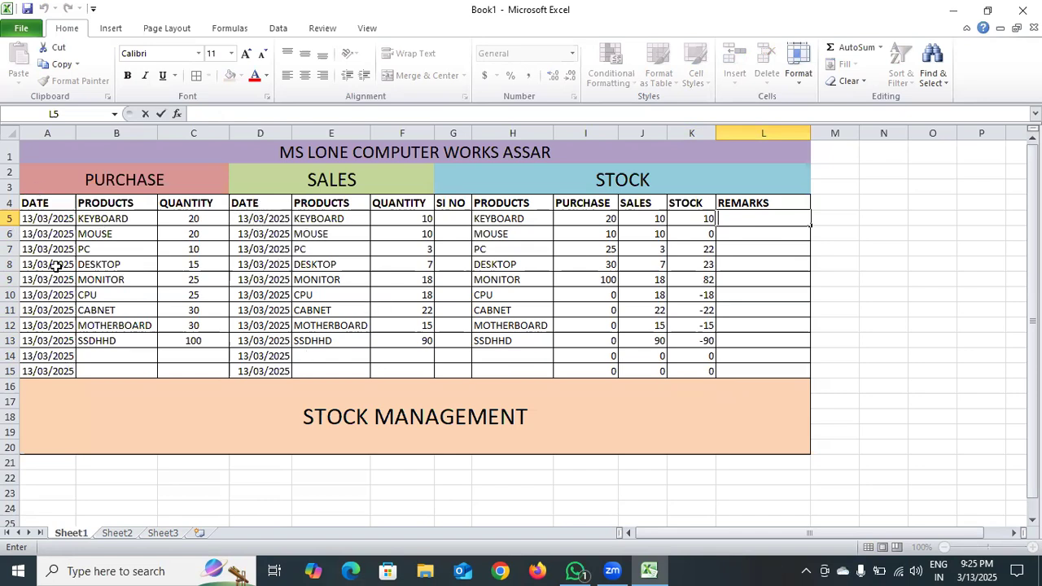
Enter 1 in the SI NO cell G5 and the formula =G5+1 in G6
click(453, 218)
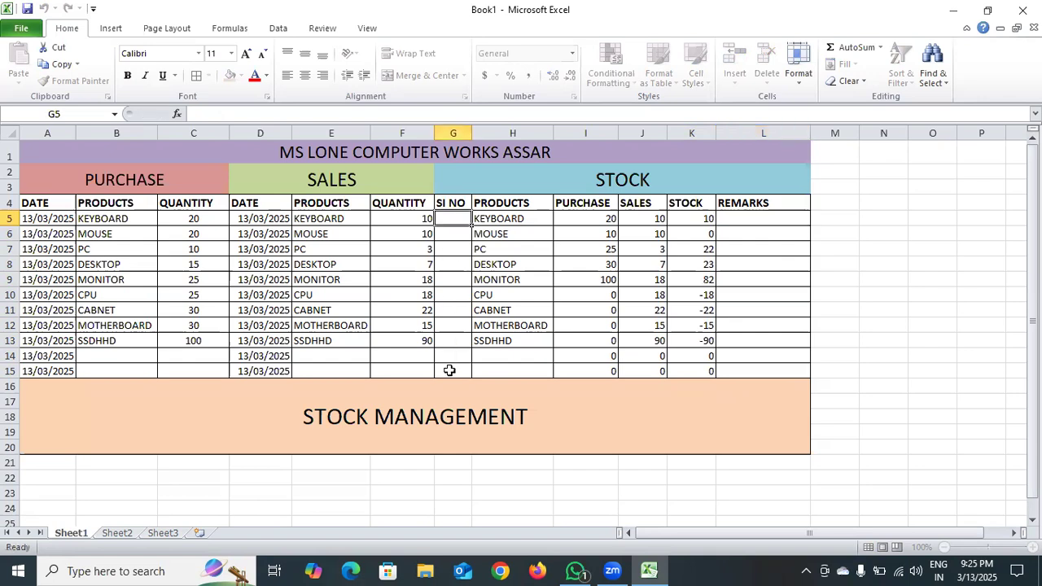
shift+click(449, 371)
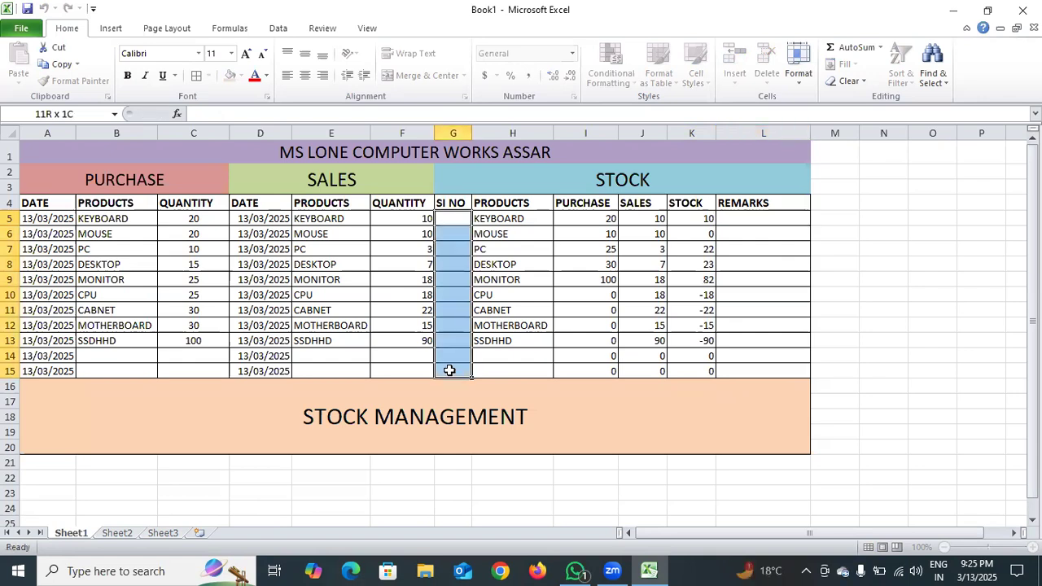
double_click(456, 219)
text(1)
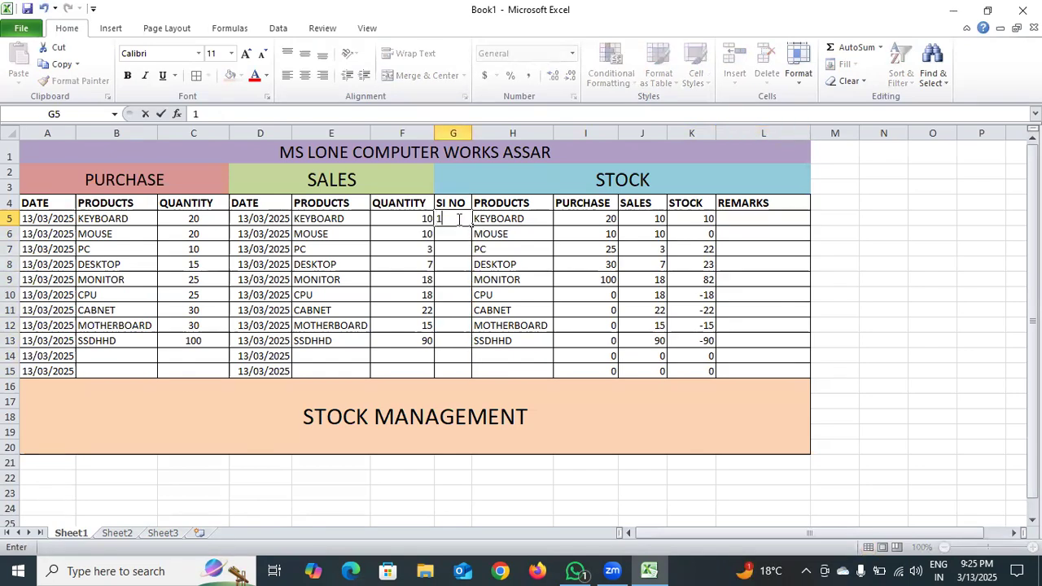
double_click(458, 234)
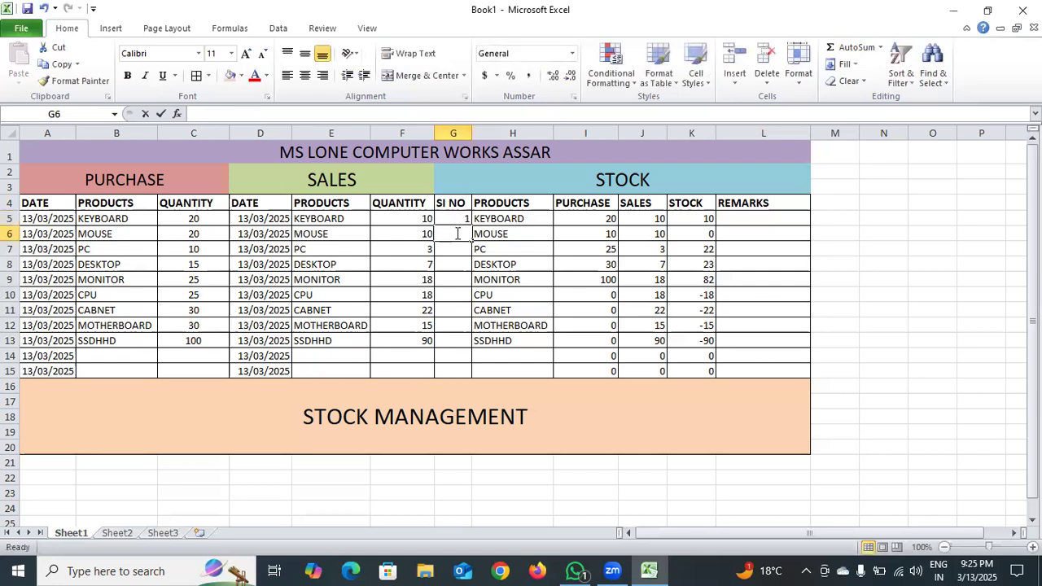
text(=)
click(461, 218)
text(+)
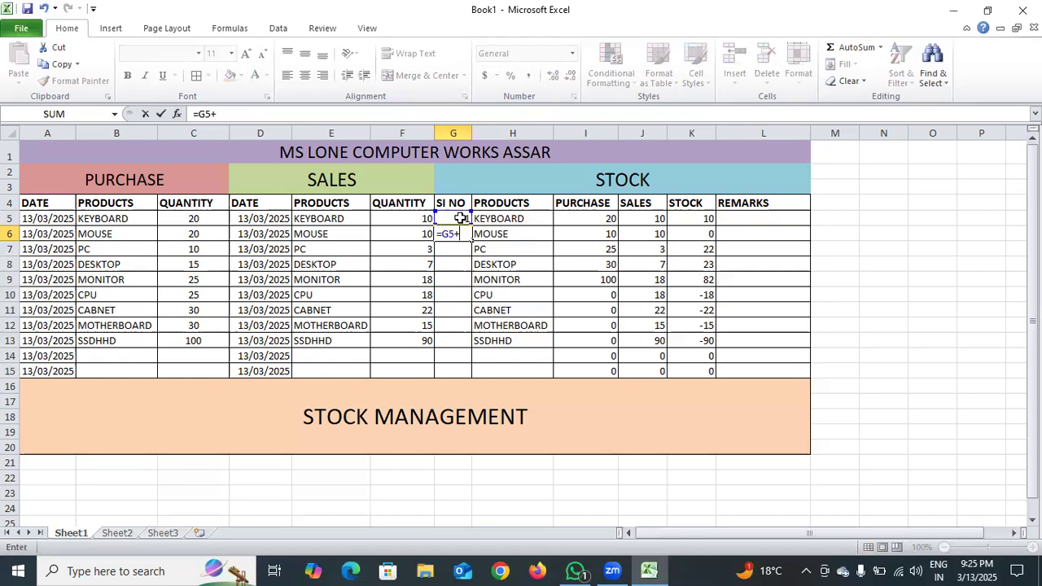
text(1)
key(Return)
Fill the serial number formula from G6 down to G15
click(458, 235)
drag(471, 242, 469, 260)
drag(459, 369, 460, 372)
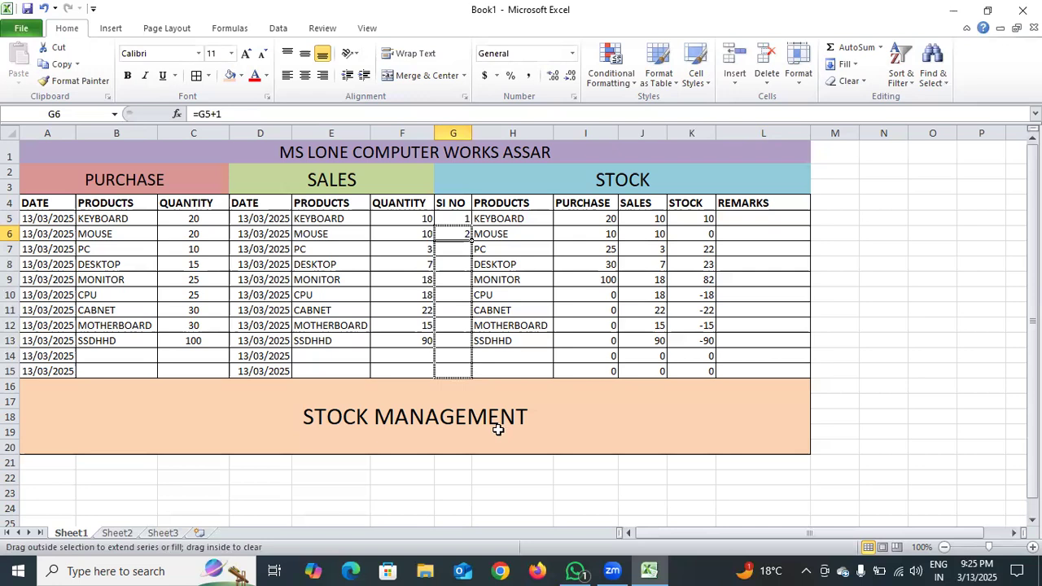
click(540, 488)
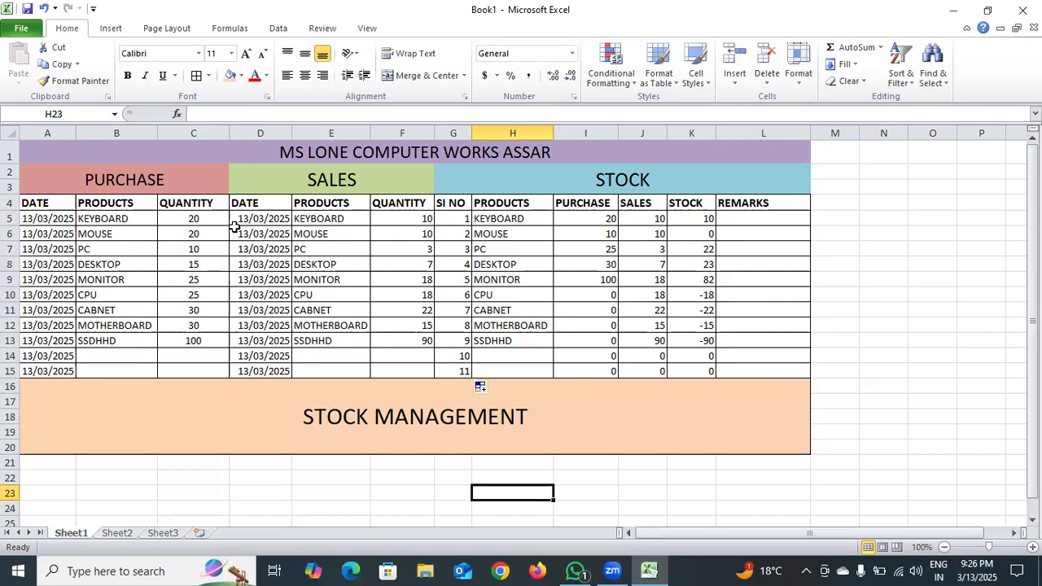
Clear the STOCK cells K5:K15 and enter the formula =I5-J5 again in K5
drag(687, 221, 691, 370)
key(Delete)
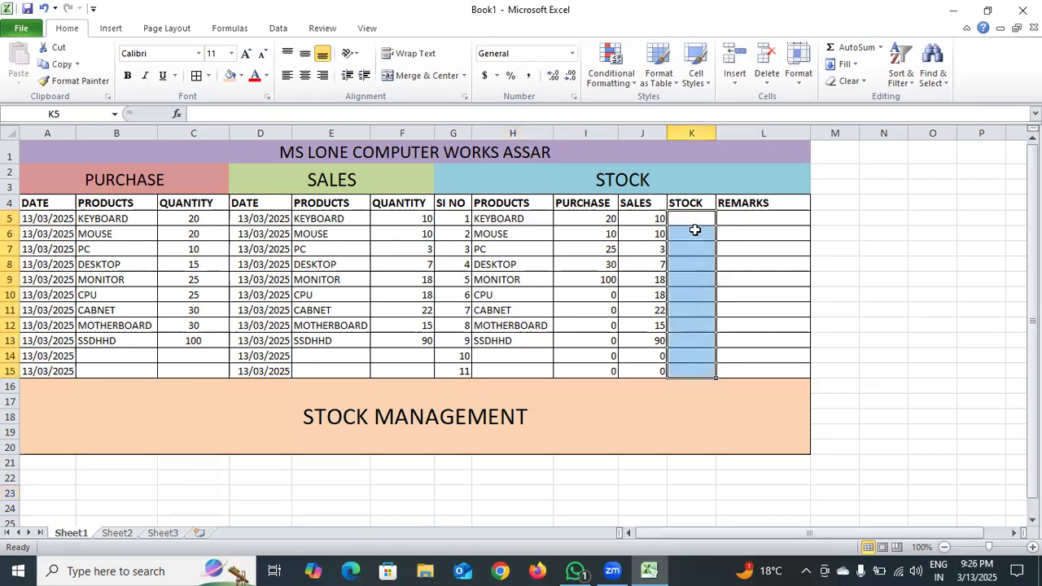
double_click(695, 218)
text(=)
click(607, 216)
text(-)
click(643, 220)
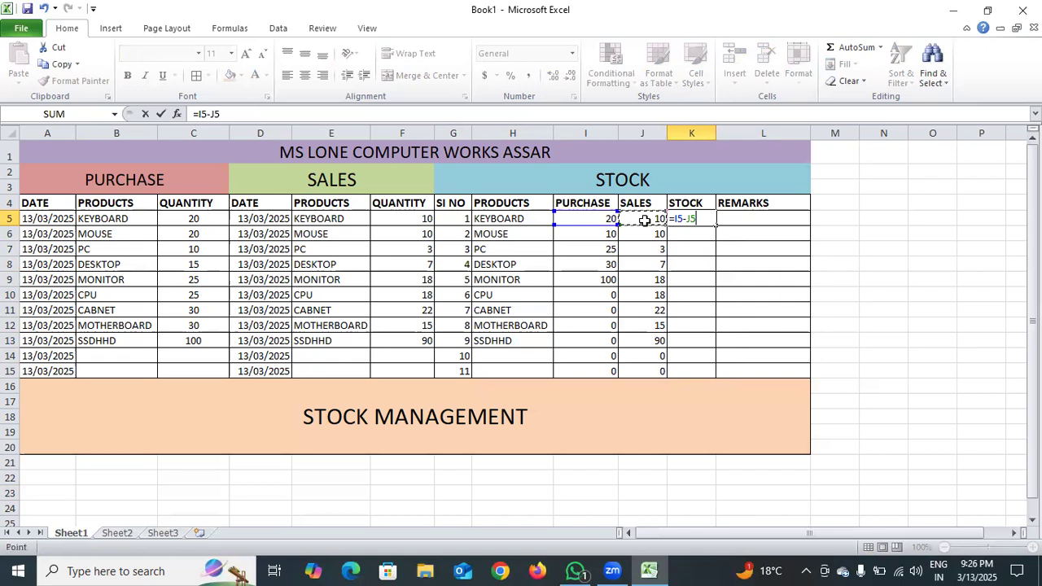
key(Return)
Copy the re-entered K5 formula down the STOCK column through K15
click(710, 220)
drag(714, 226, 713, 253)
drag(710, 335, 708, 373)
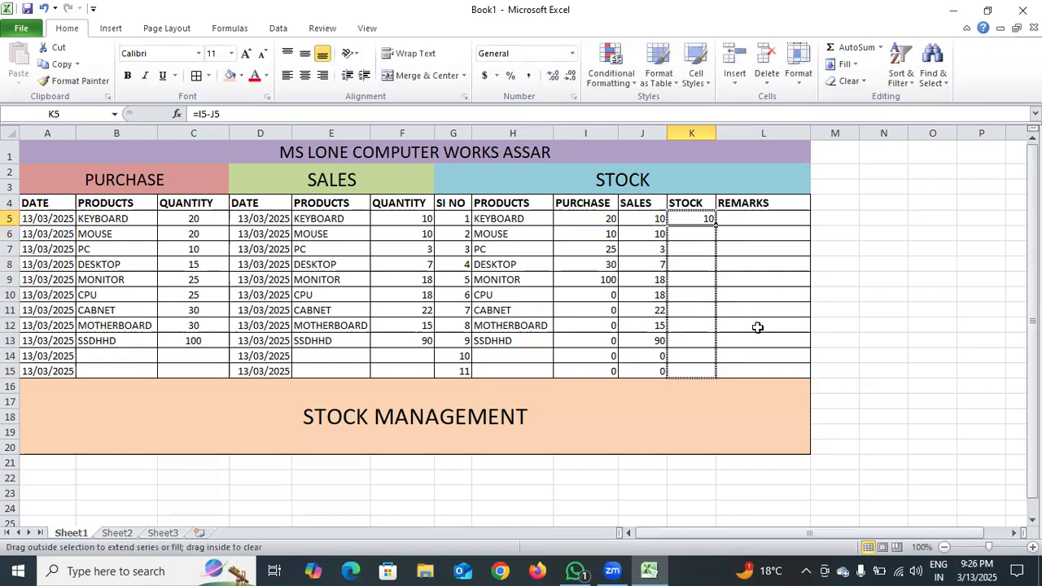
click(759, 327)
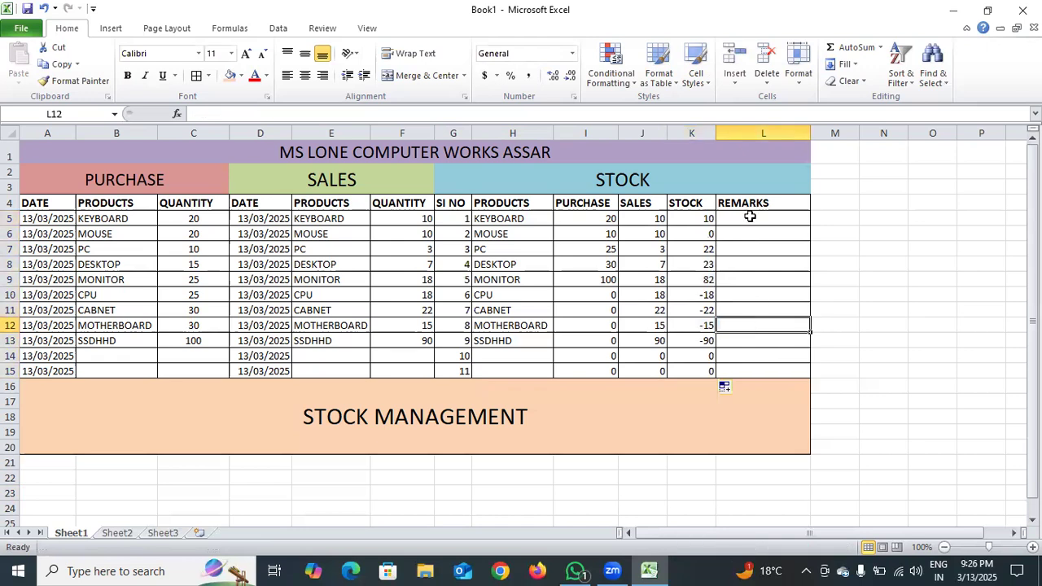
click(751, 218)
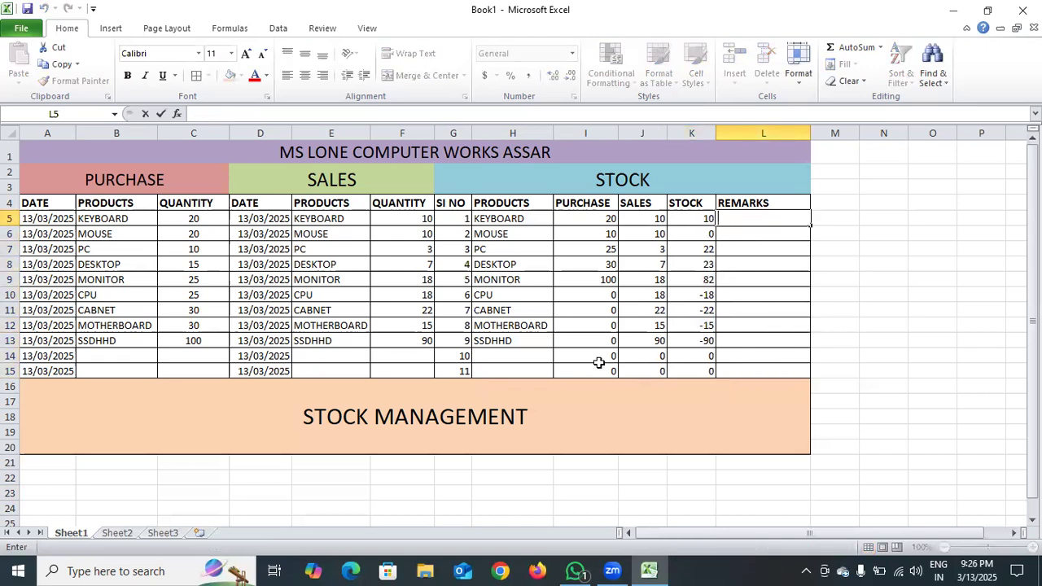
Choose PC in B14 and MONITOR in B15 as the last two purchase products
click(131, 355)
click(164, 357)
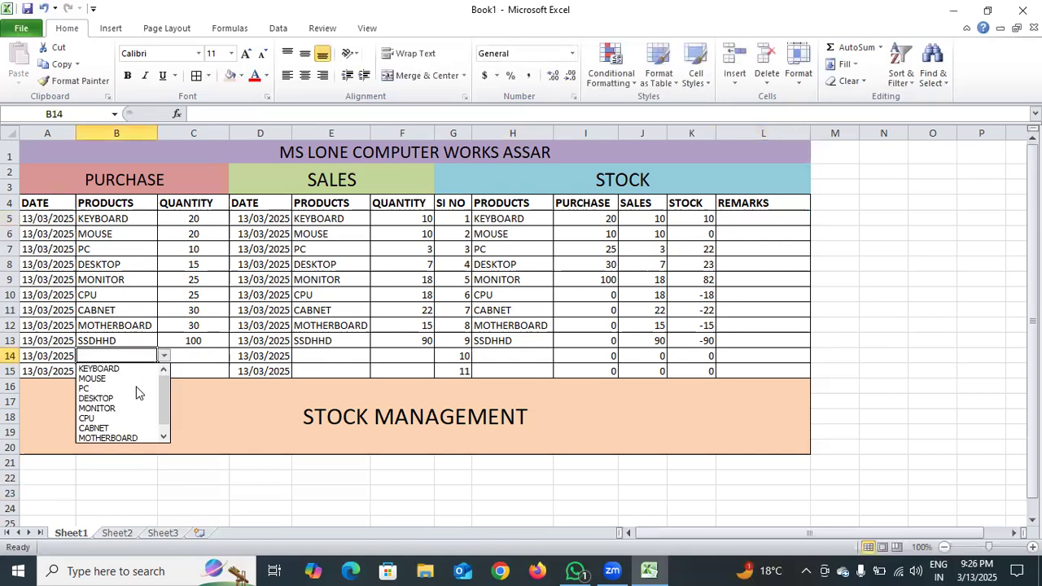
click(139, 388)
click(159, 372)
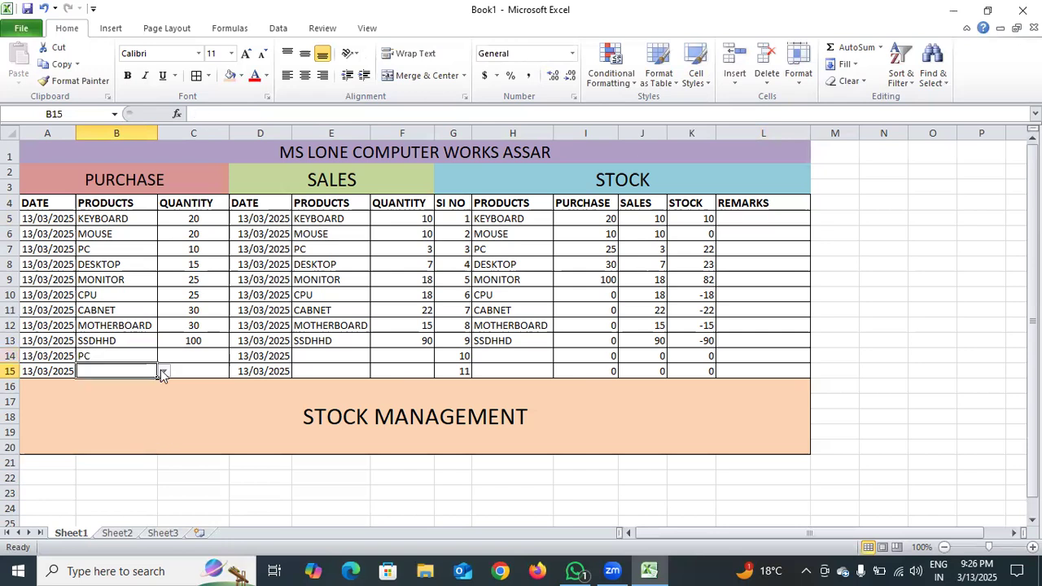
click(163, 372)
click(134, 421)
Enter the purchase quantities 7 in C14 and 8 in C15
double_click(202, 356)
text(7)
click(198, 371)
text(8)
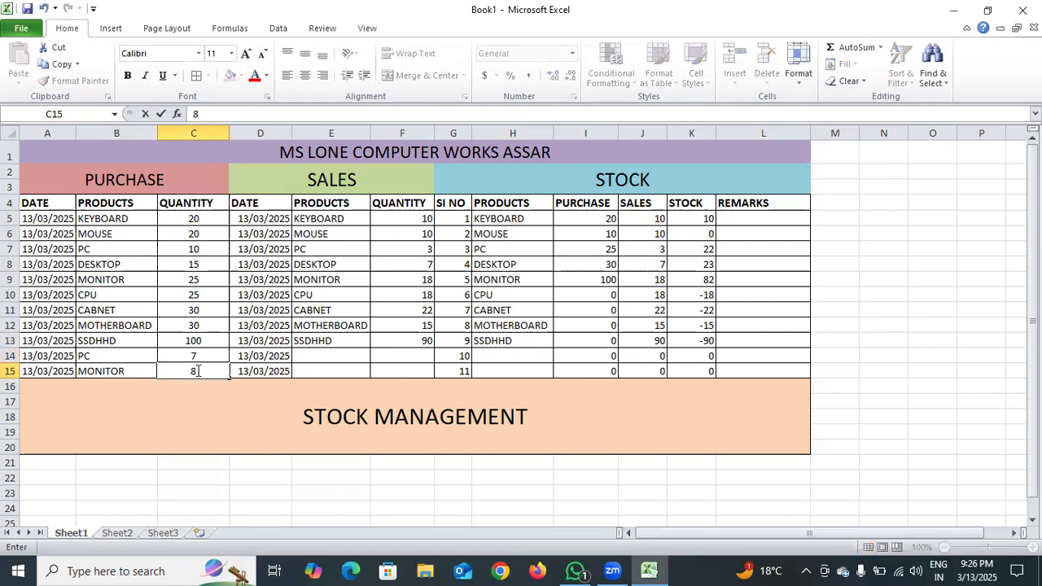
Choose PC in E14 and MONITOR in E15 as the last two sales products
click(328, 357)
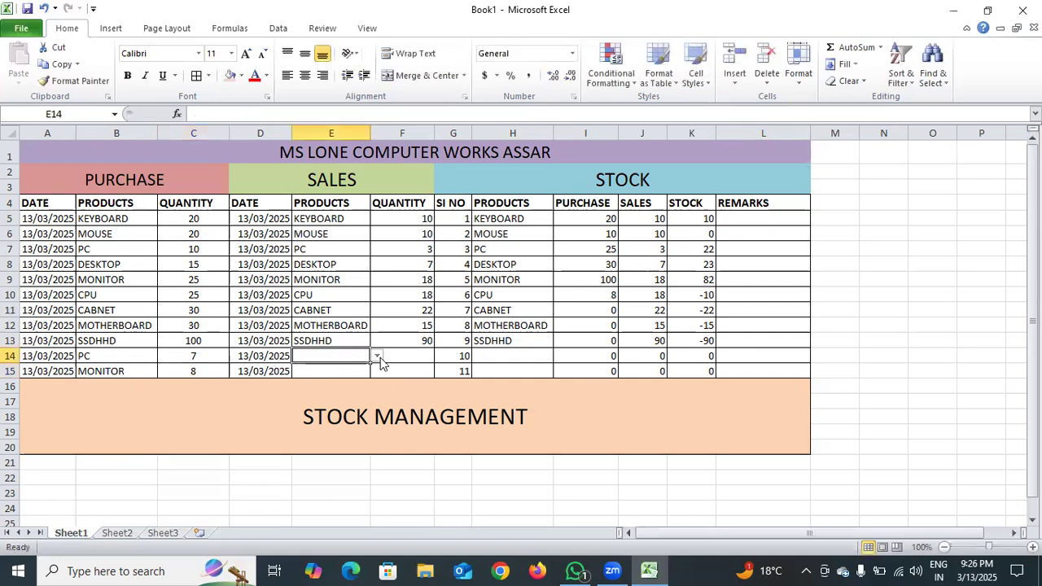
click(377, 356)
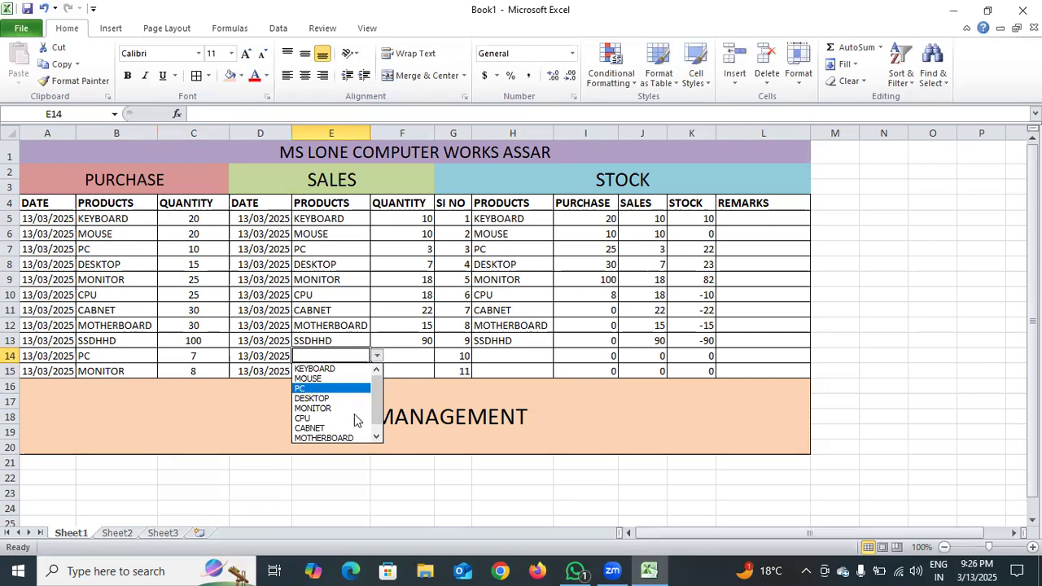
click(358, 388)
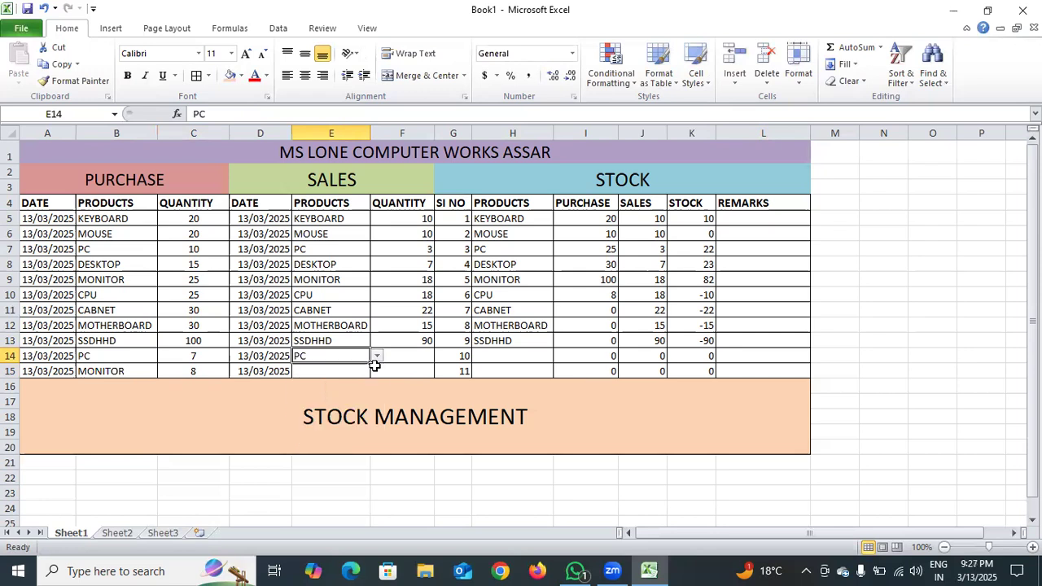
click(370, 375)
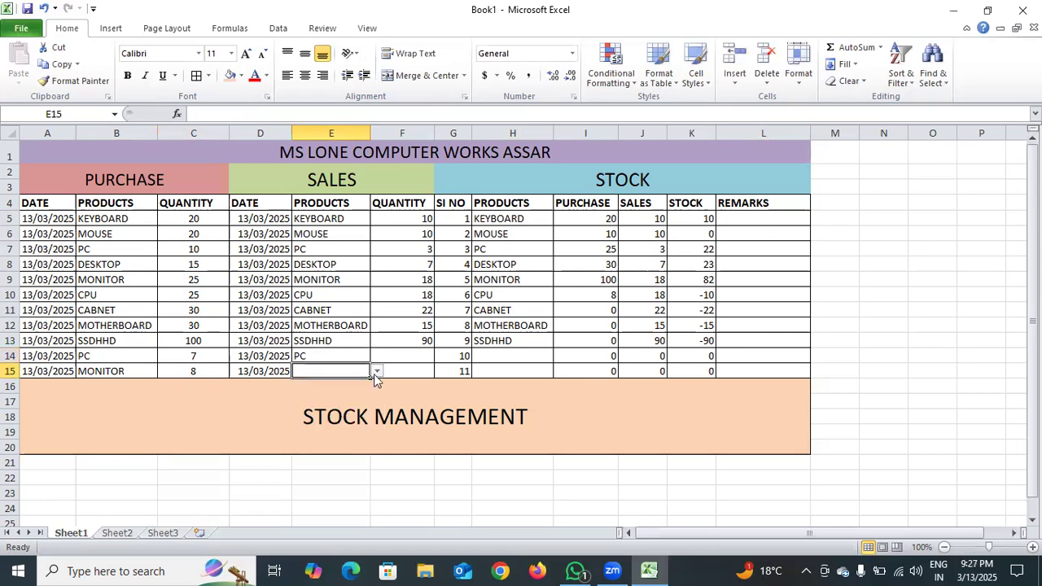
click(376, 372)
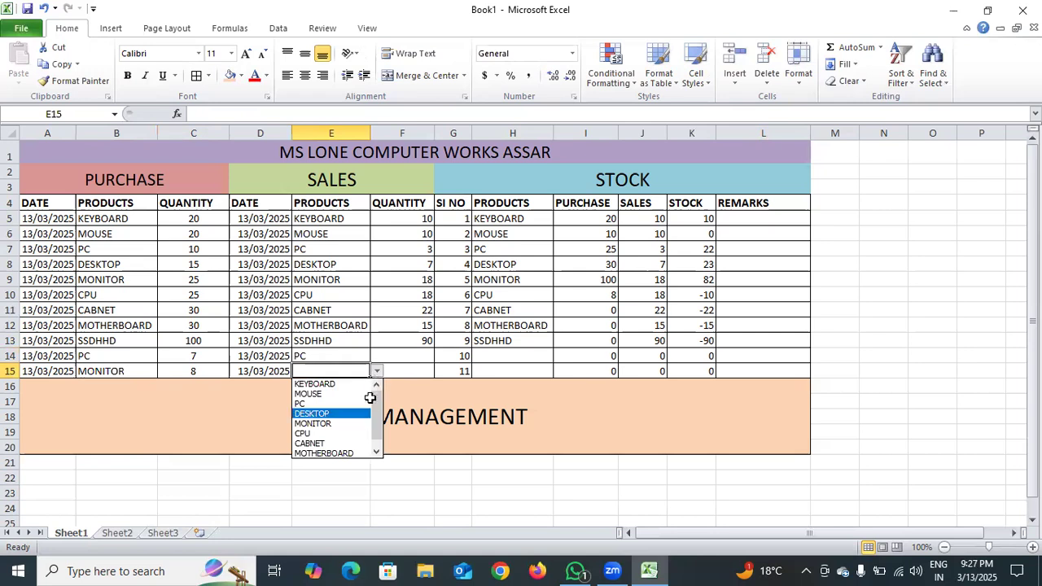
click(359, 423)
Enter the sales quantities 2 in F14 and 6 in F15
double_click(411, 355)
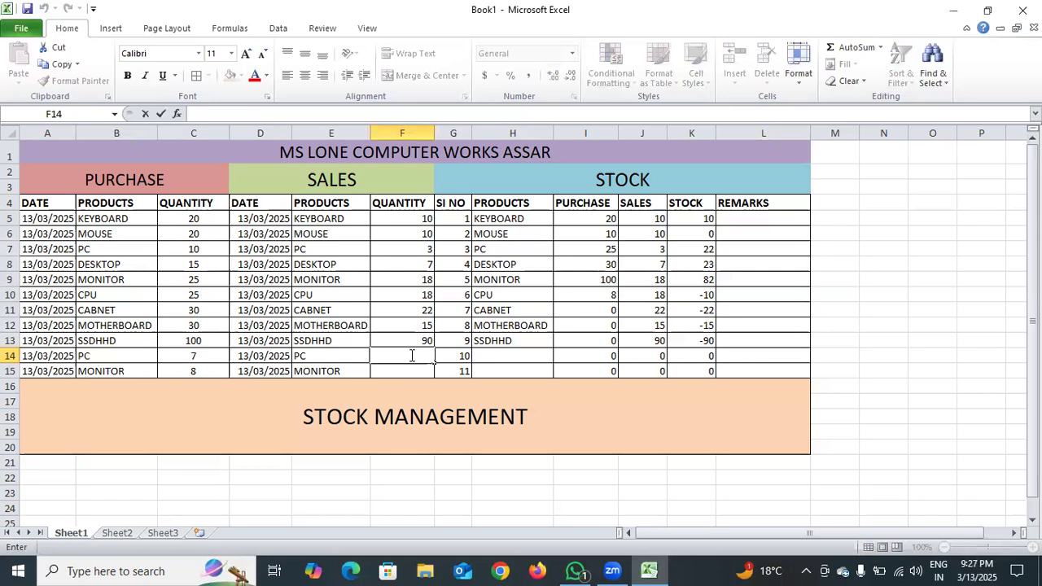
text(2)
double_click(409, 372)
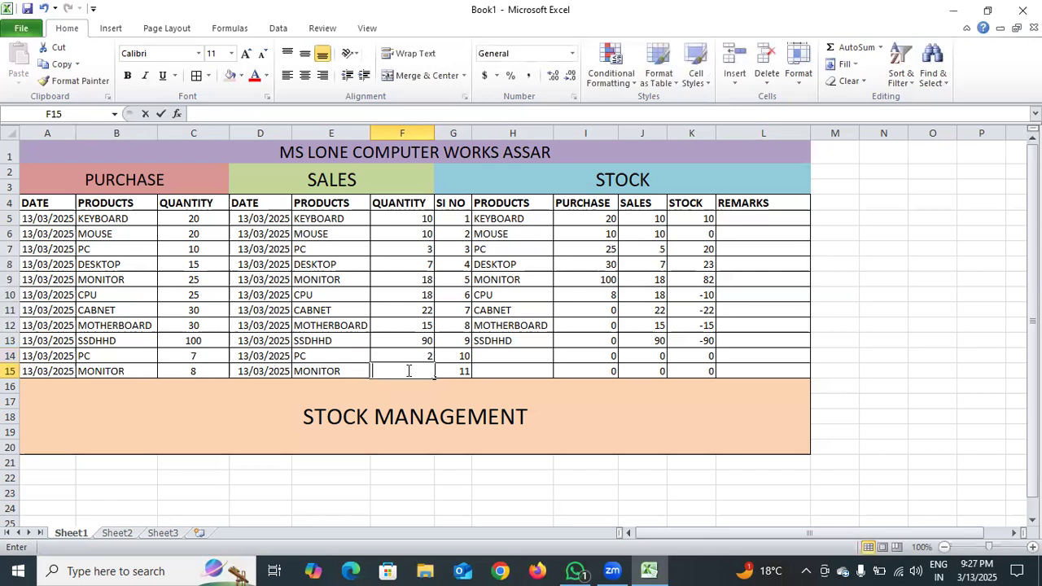
text(6)
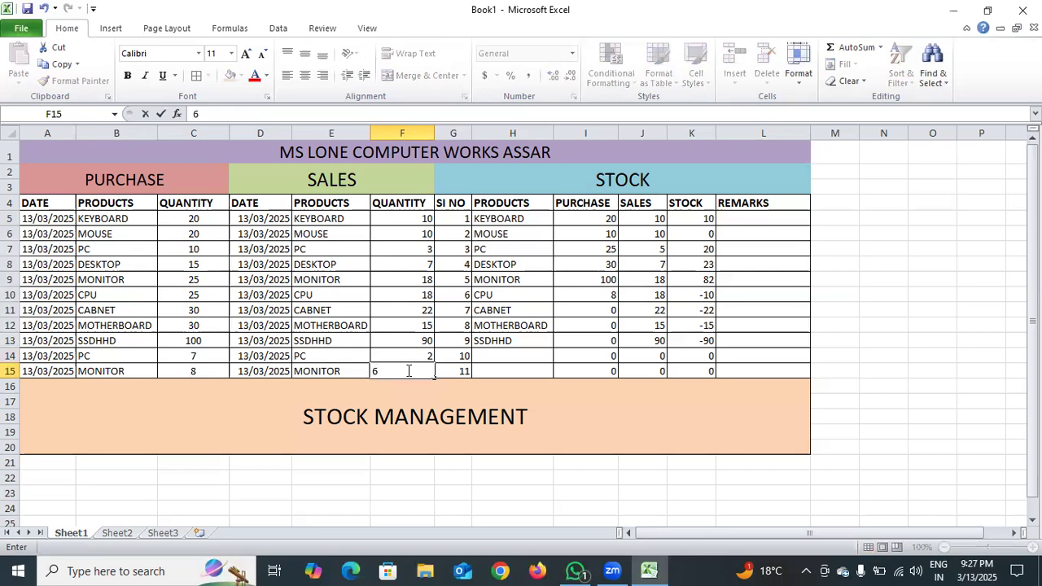
Choose PC in H14 and MONITOR in H15 as the last two products of the STOCK section
click(508, 356)
click(559, 356)
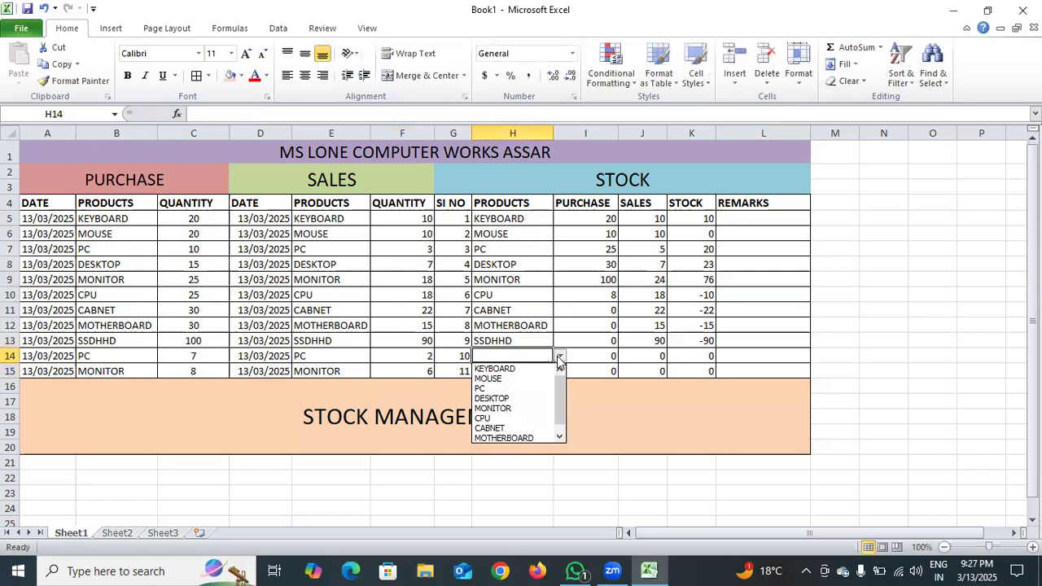
click(525, 389)
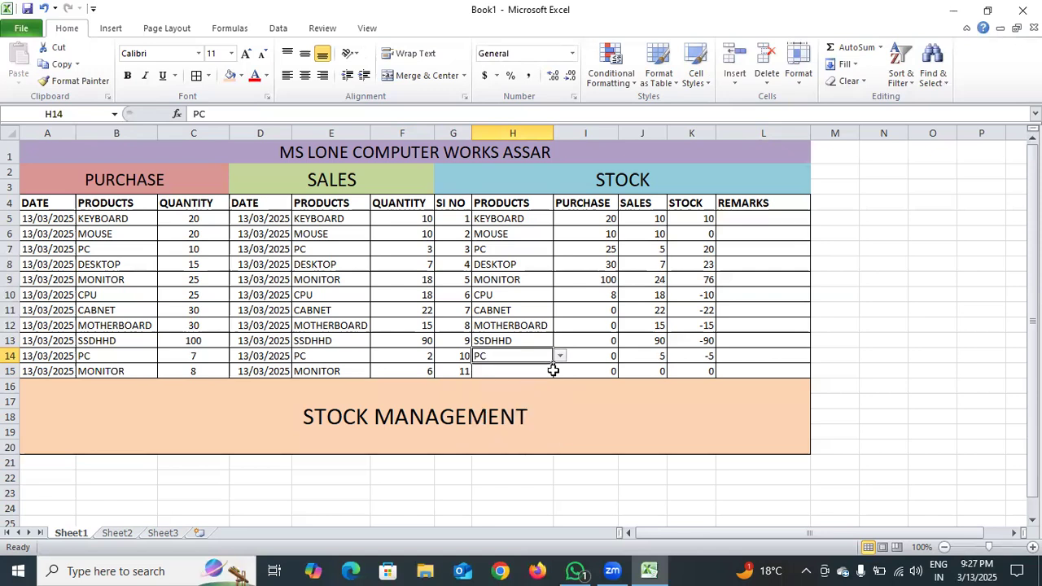
click(556, 372)
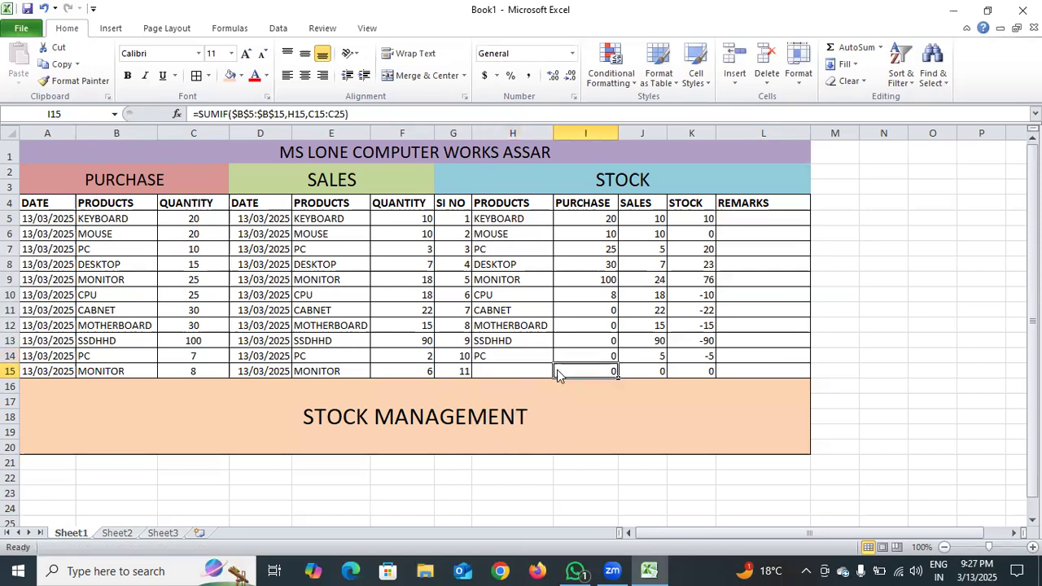
key(Left)
click(558, 371)
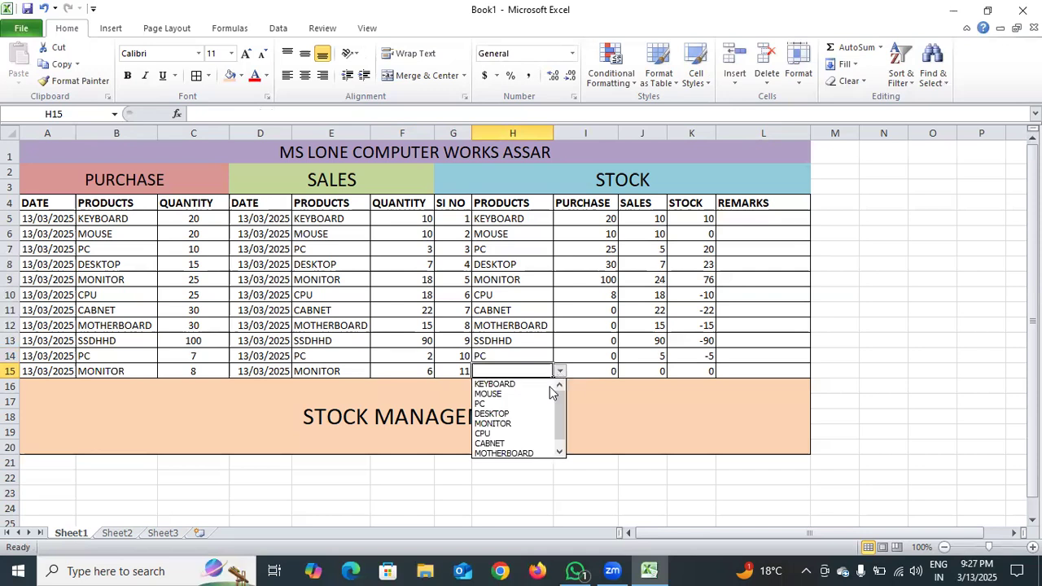
click(537, 423)
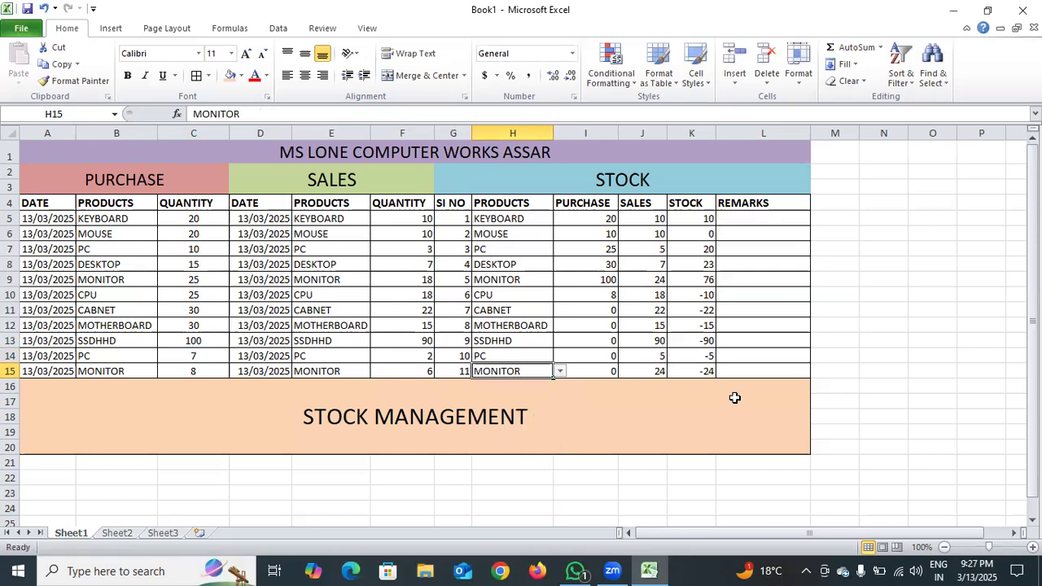
click(759, 373)
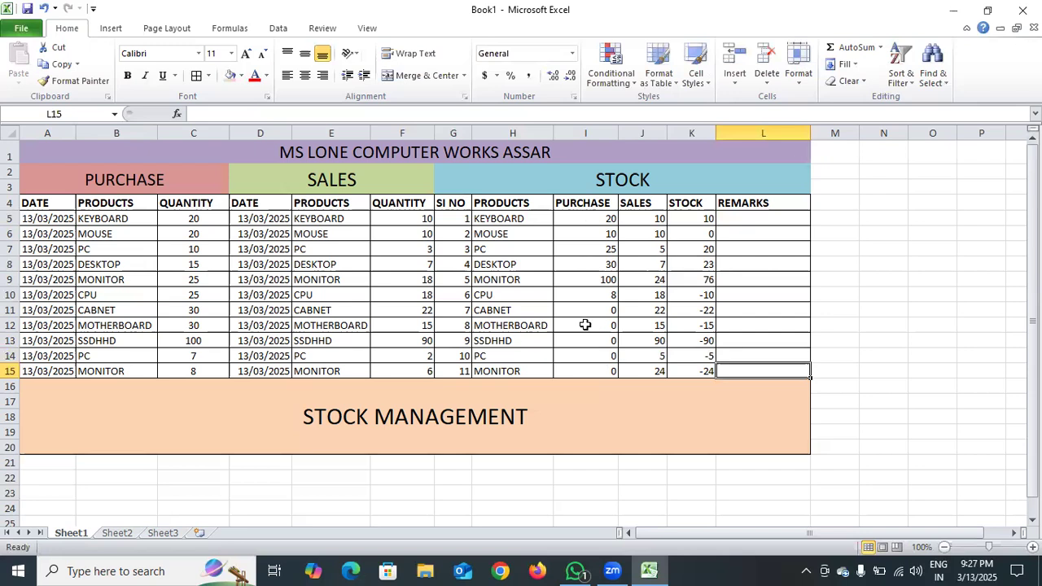
Refill the row 5 formulas of the stock section's PURCHASE, SALES and STOCK columns down to row 15
click(597, 220)
drag(618, 224, 601, 375)
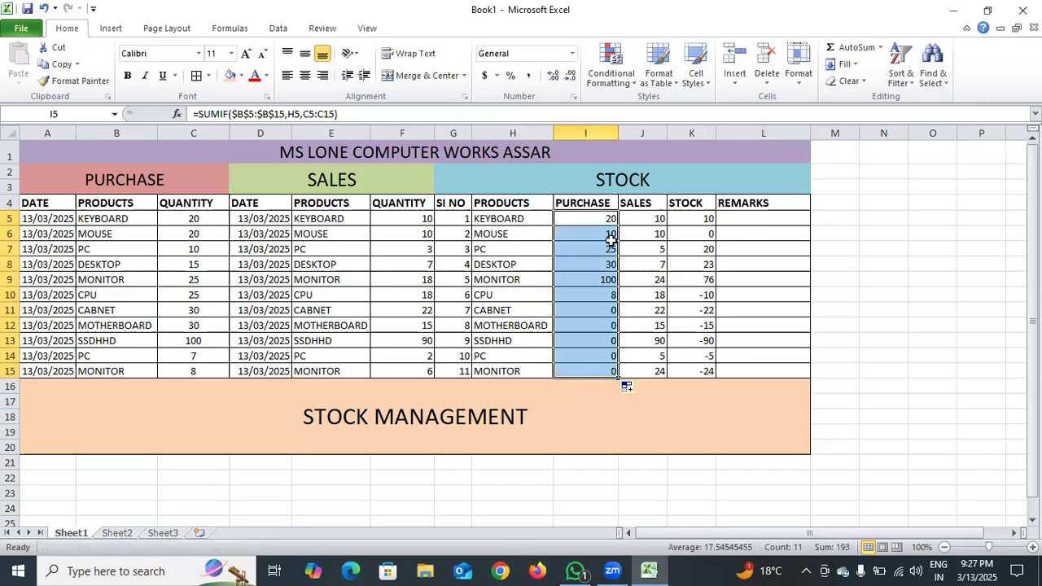
click(658, 218)
drag(667, 225, 652, 369)
click(701, 222)
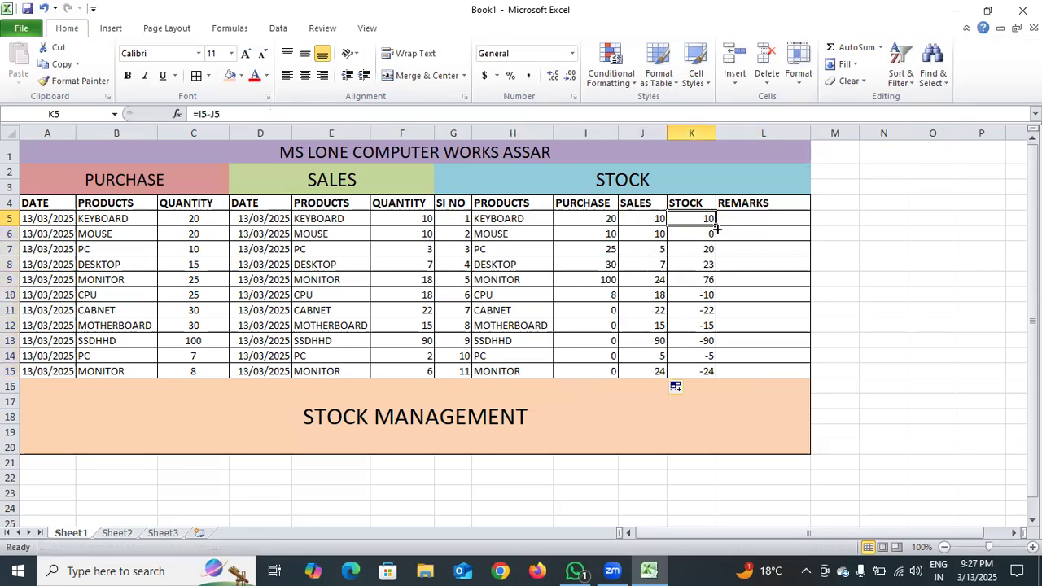
drag(713, 229, 705, 374)
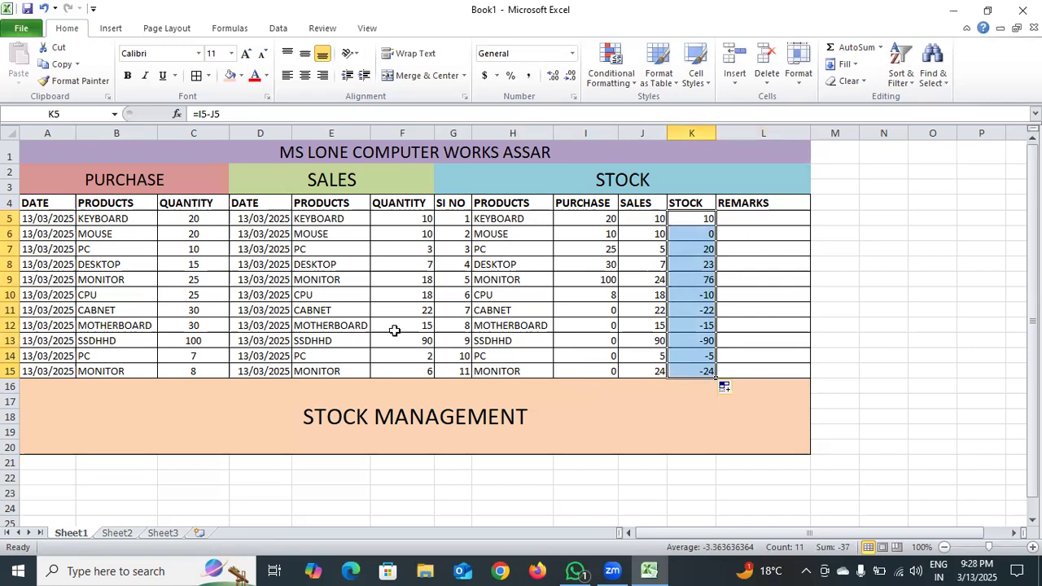
Clear the formulas in I5:K15 of the stock section
click(687, 219)
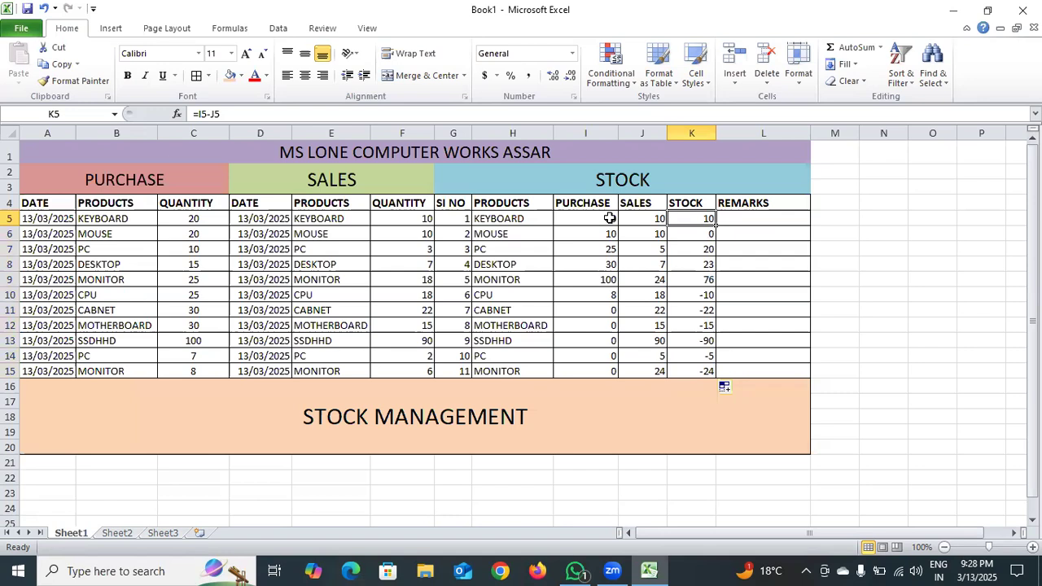
drag(609, 218, 679, 367)
key(Delete)
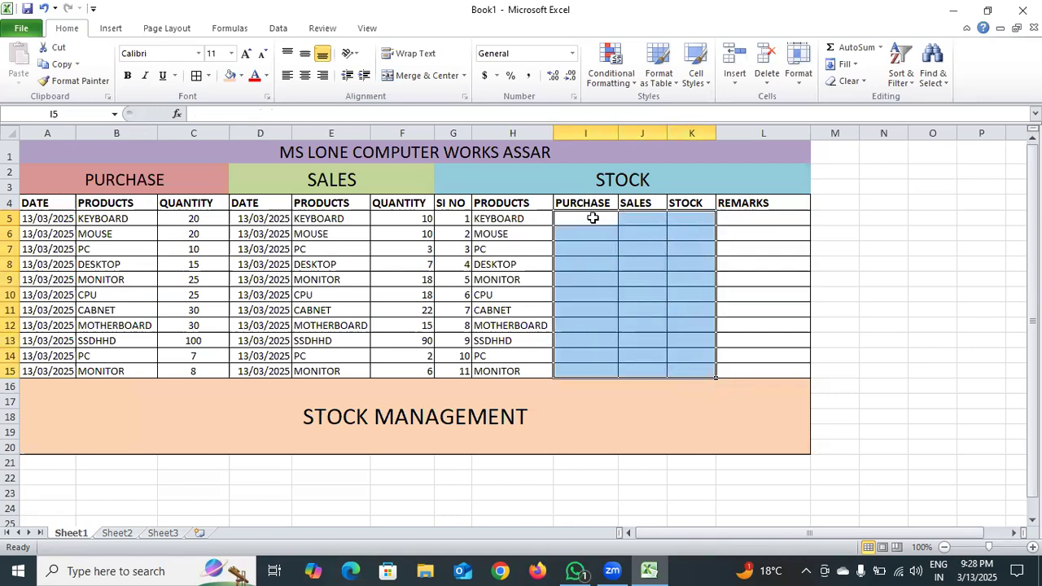
Enter the formula =SUMIF($B$5:$B$15,H5,$C$5:$C$15) in I5 to total the purchases with absolute ranges
double_click(593, 218)
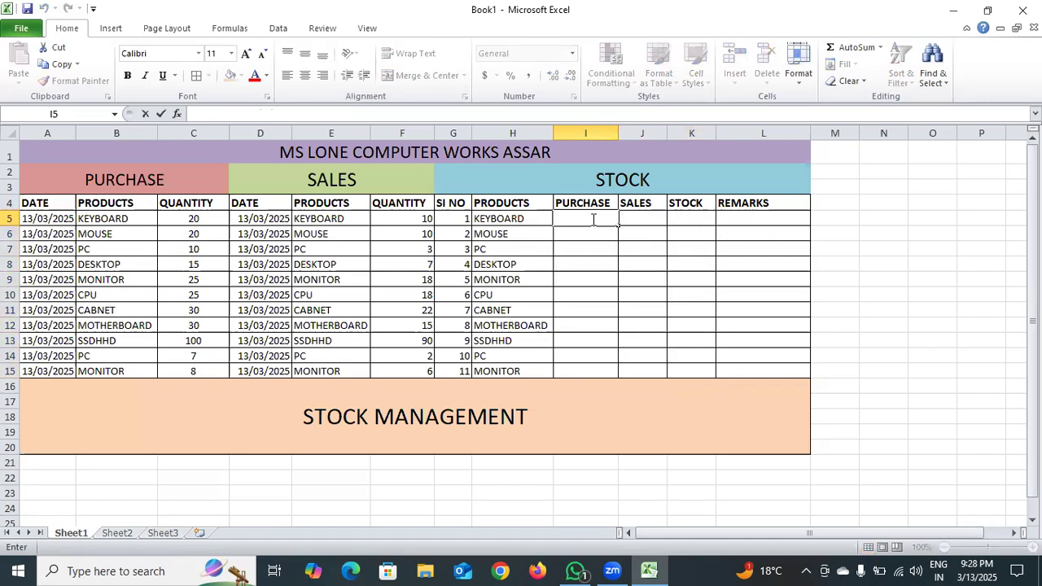
text(=)
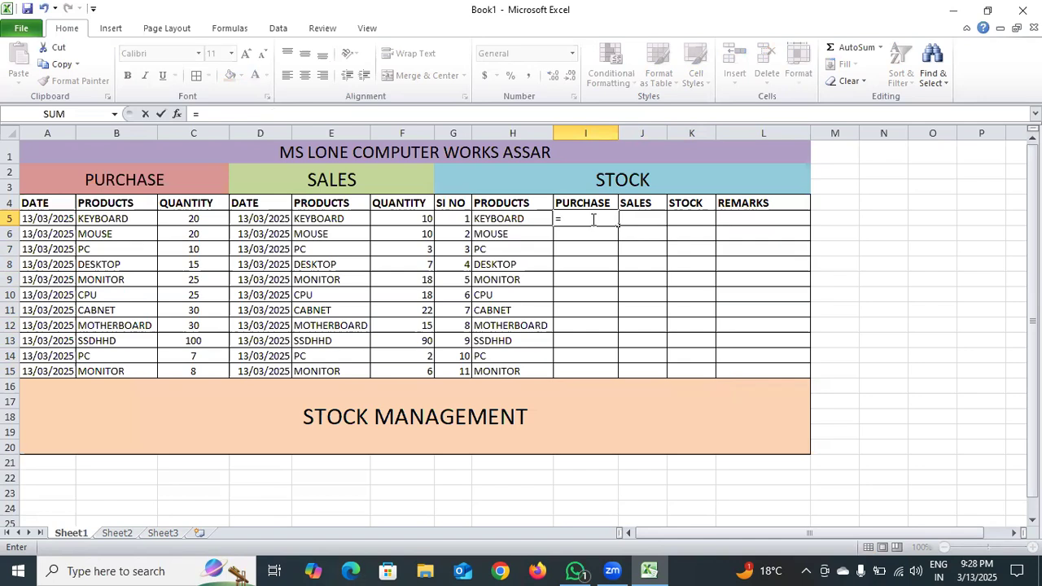
text(SUMI)
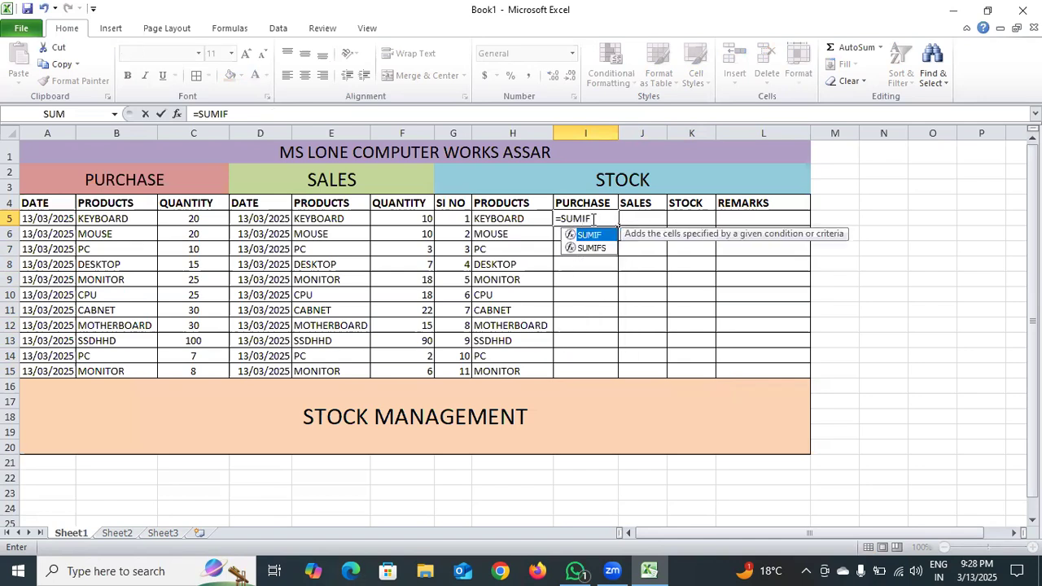
text(F()
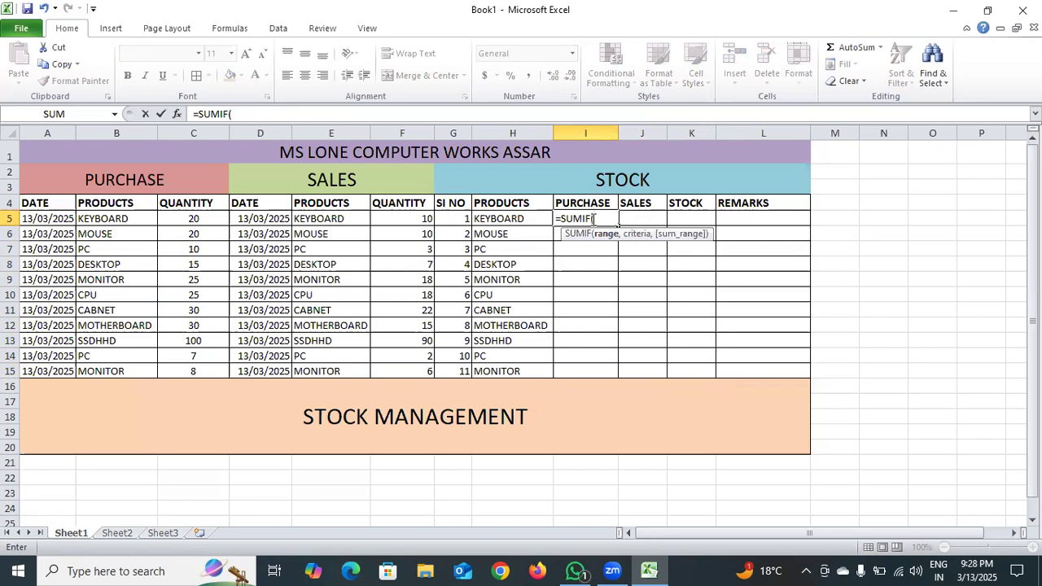
click(124, 218)
drag(122, 256, 119, 370)
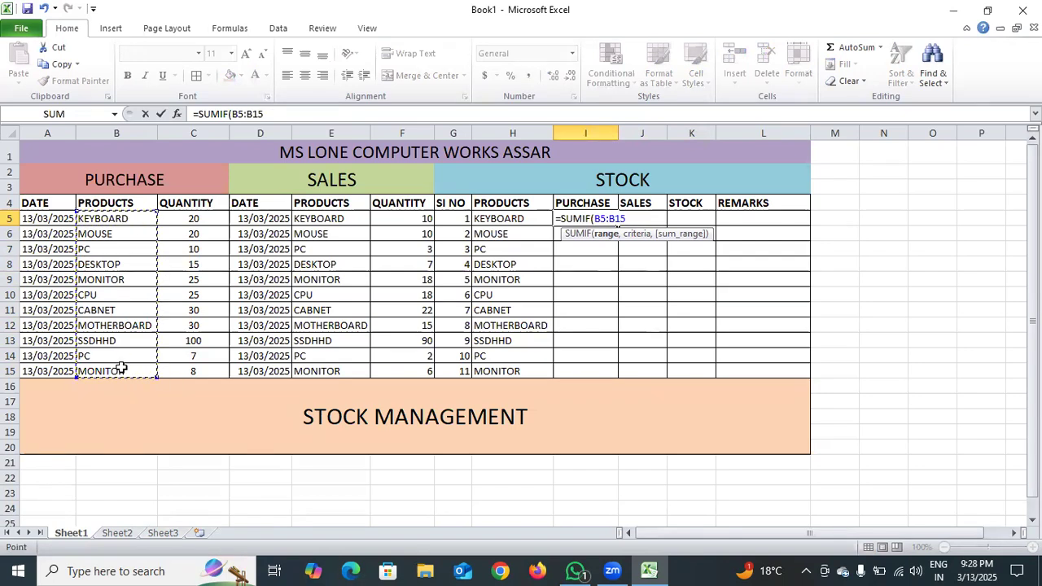
key(F4)
text(,)
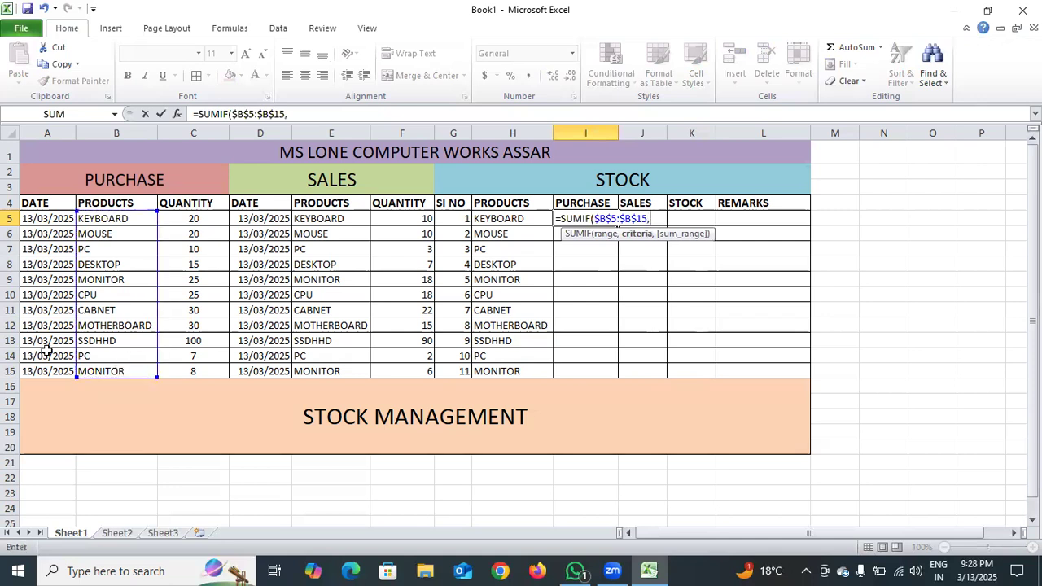
click(516, 219)
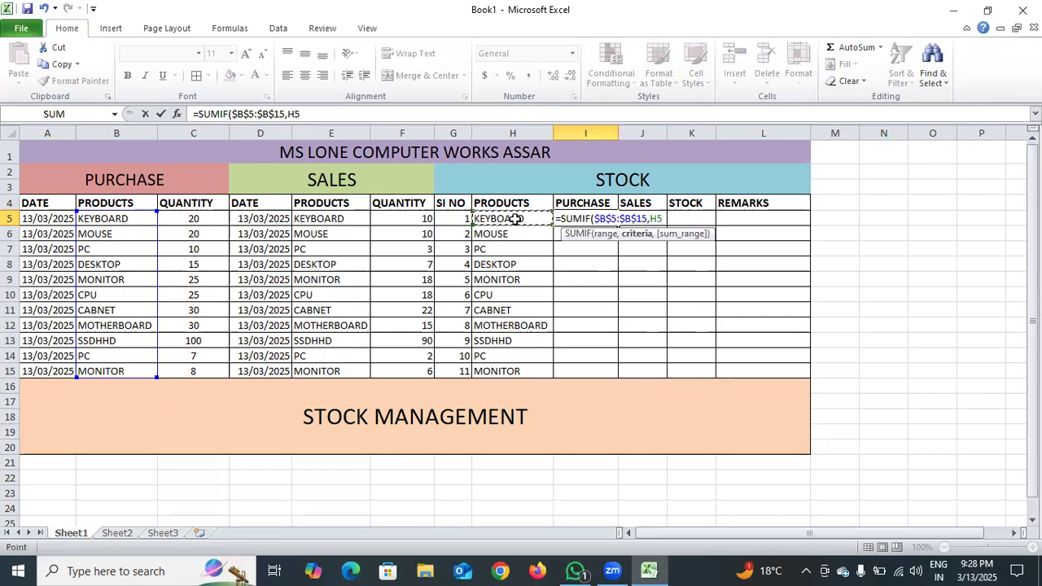
text(,)
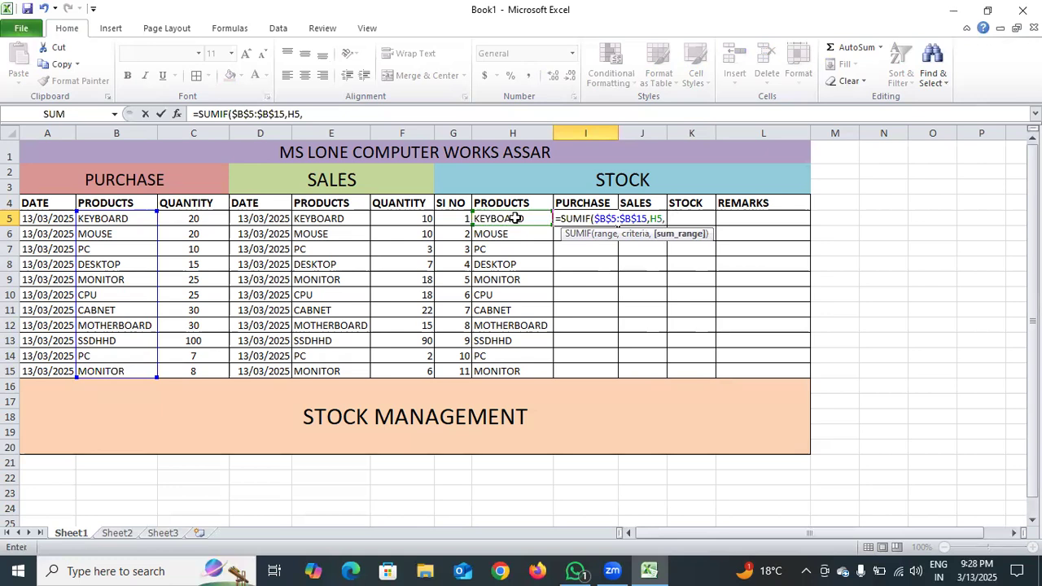
click(195, 217)
drag(195, 217, 204, 368)
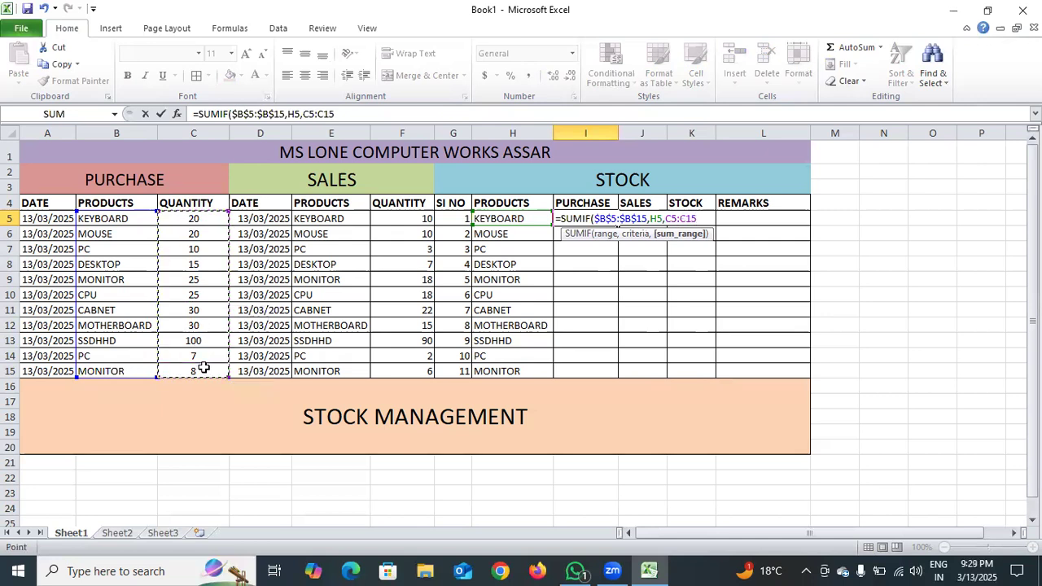
key(F4)
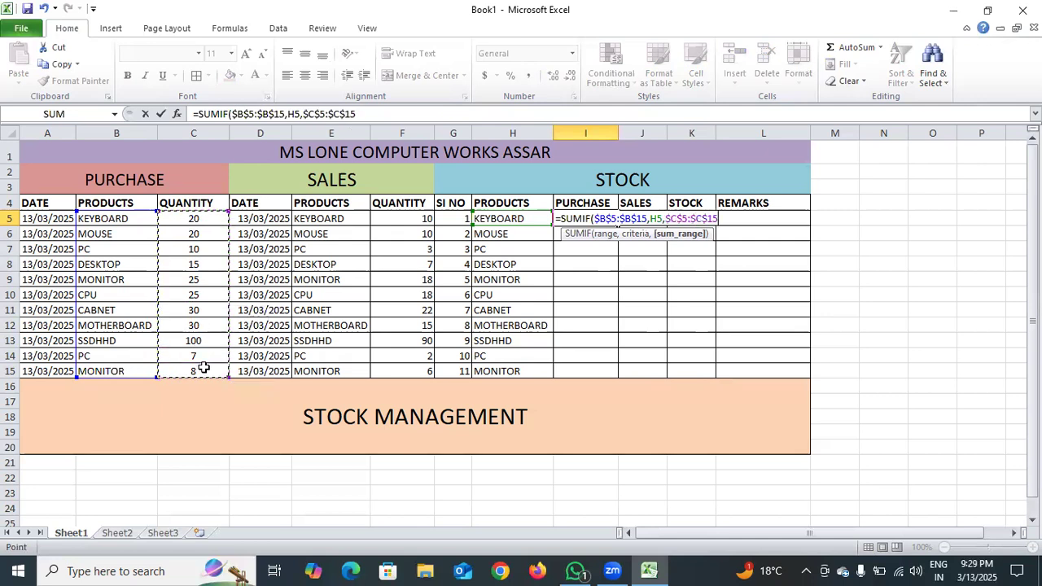
text())
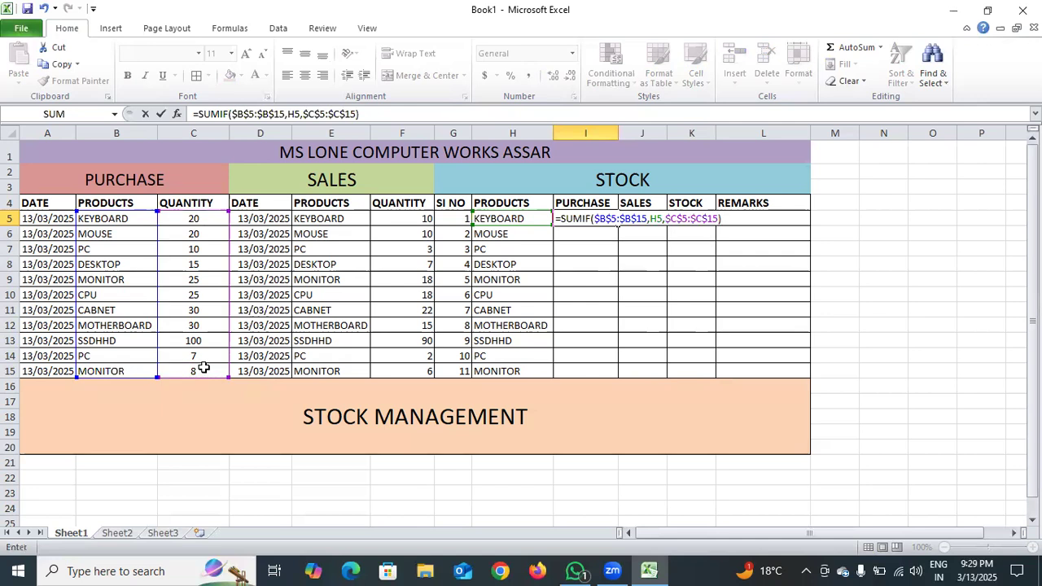
key(Return)
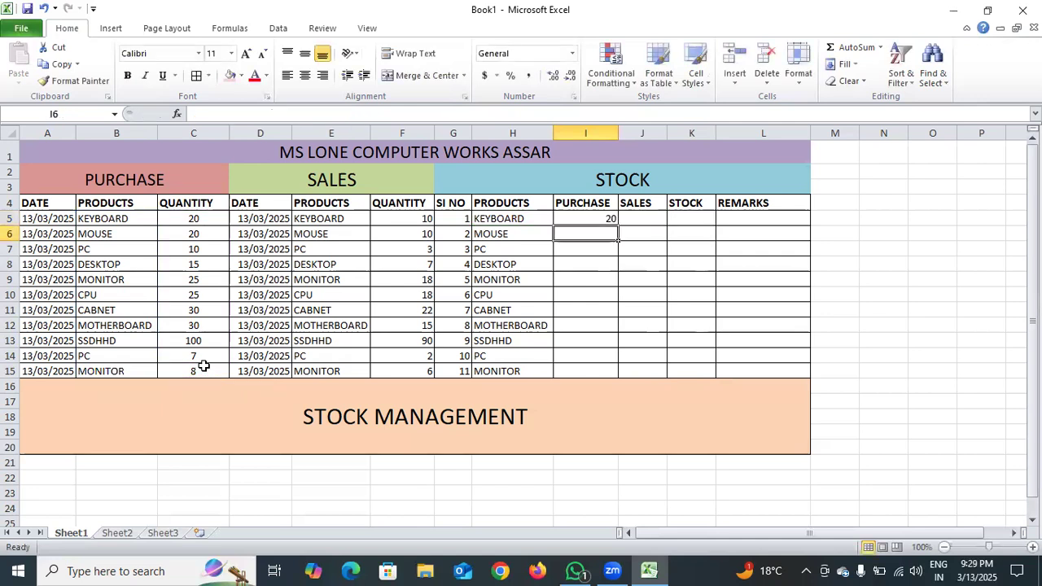
Copy the I5 purchase total formula down the column through I15
click(603, 222)
drag(615, 231, 602, 374)
click(324, 381)
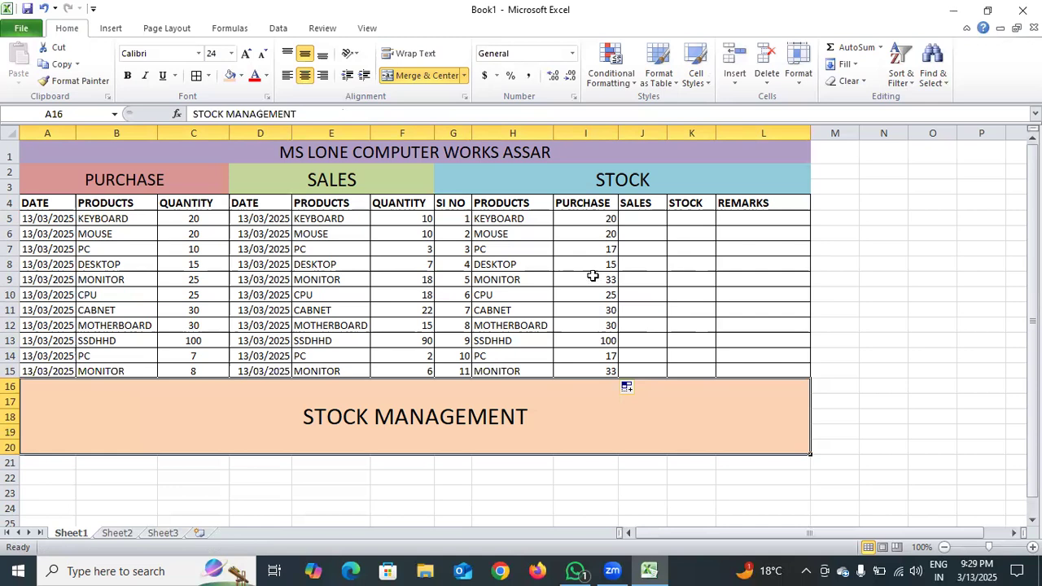
Enter =SUMIF($E$5:$E$15,H5,$F$5:$F$15) in J5 to total the sales and copy it down the column through J15
click(651, 218)
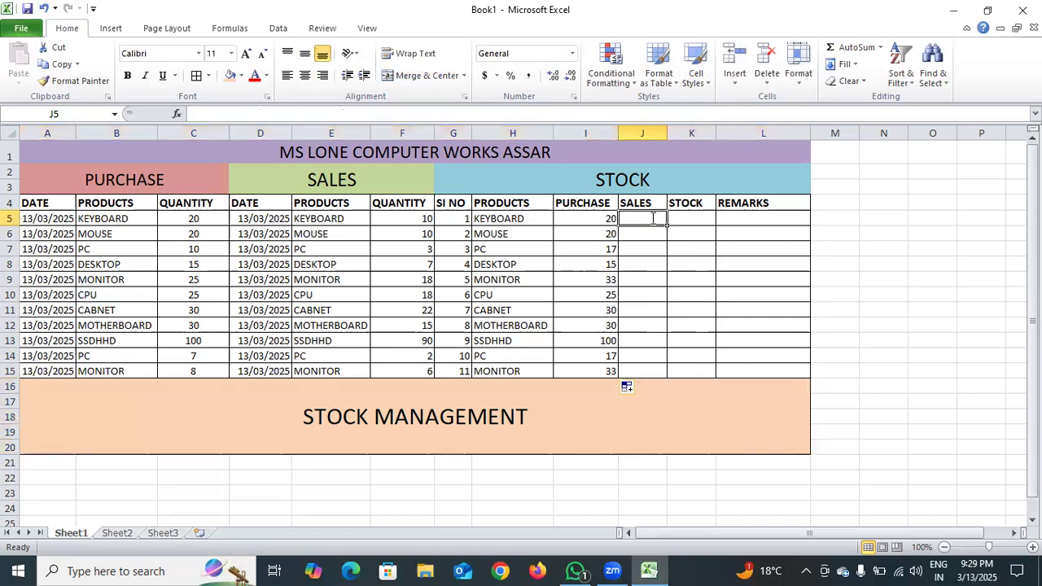
text(=)
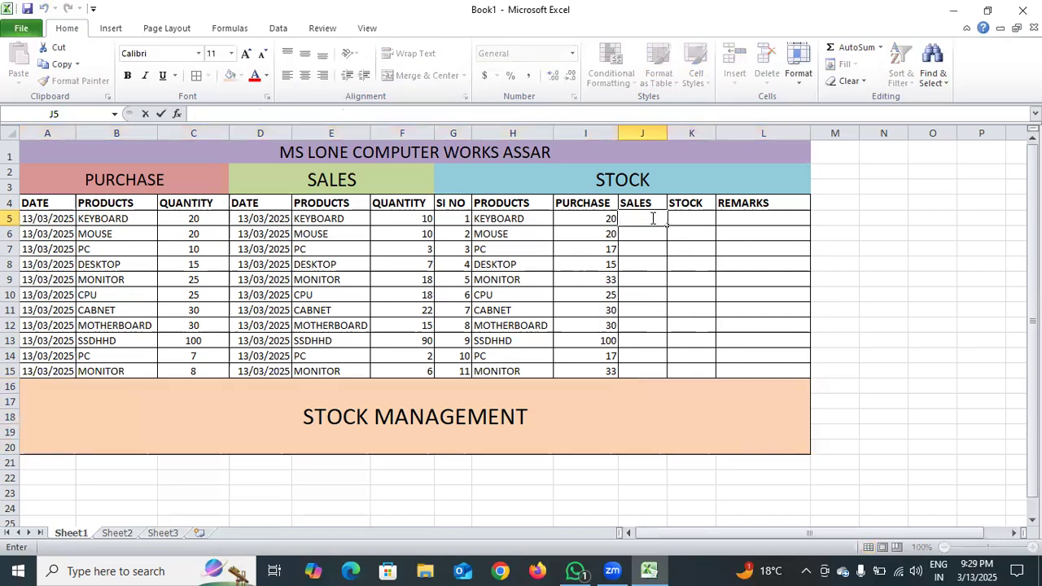
text(=)
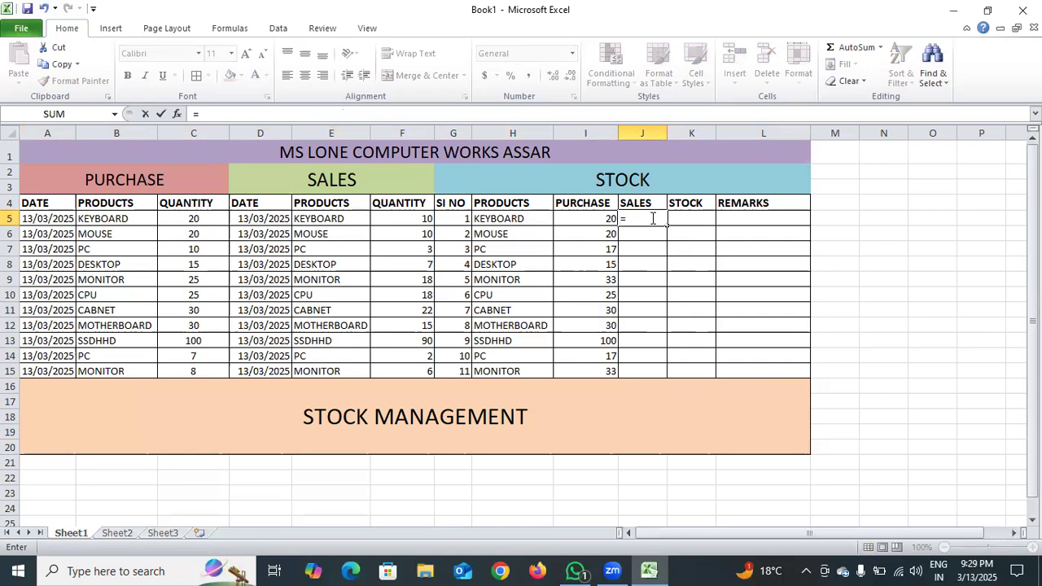
text(SUMIF)
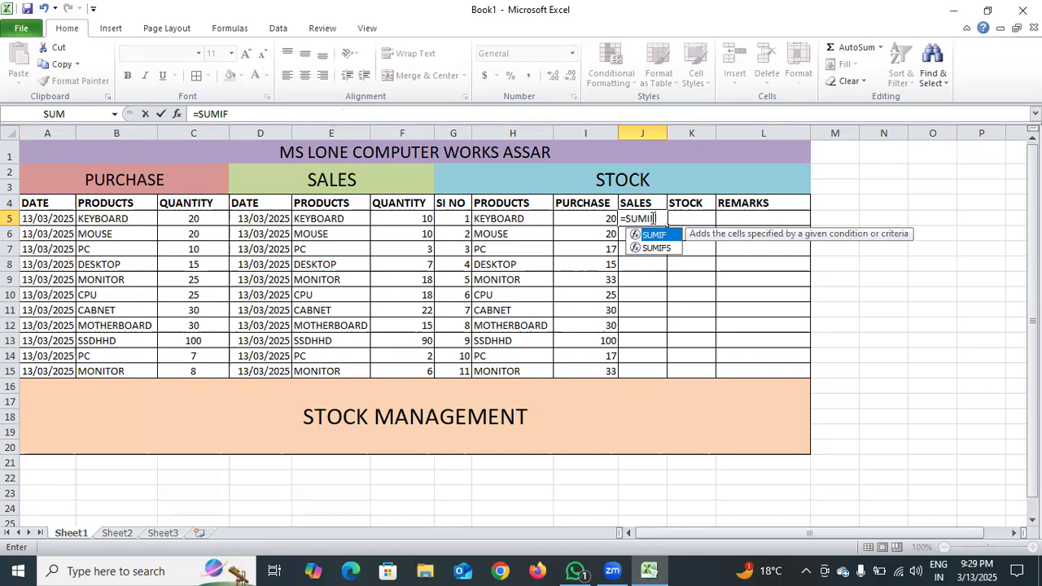
text(()
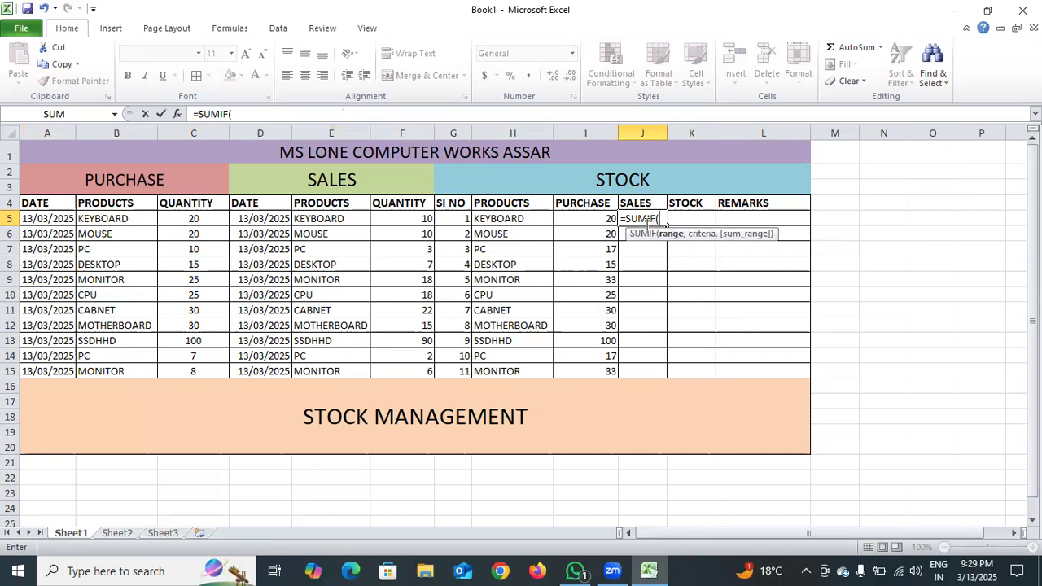
drag(330, 218, 332, 363)
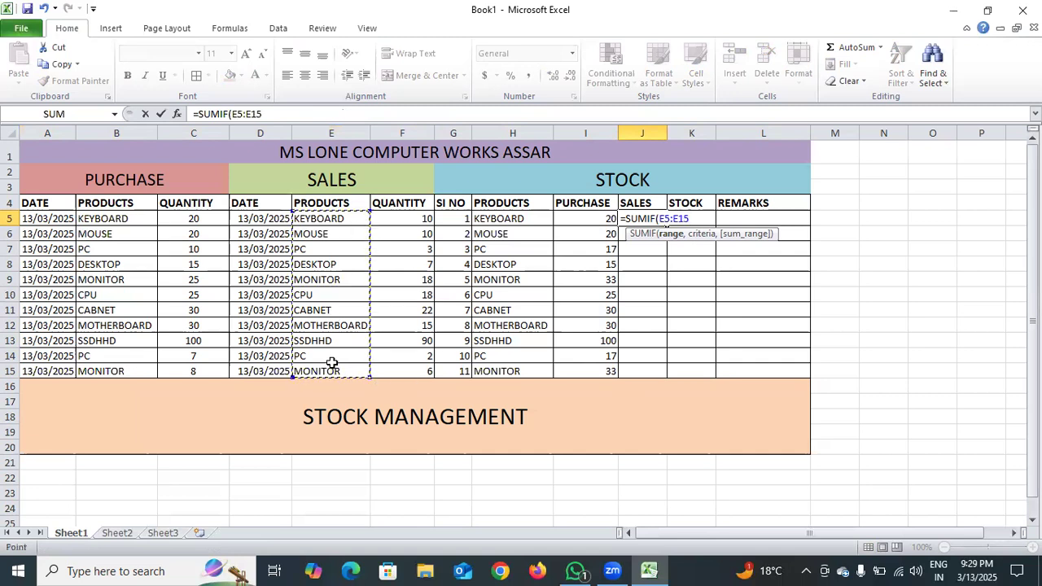
key(F4)
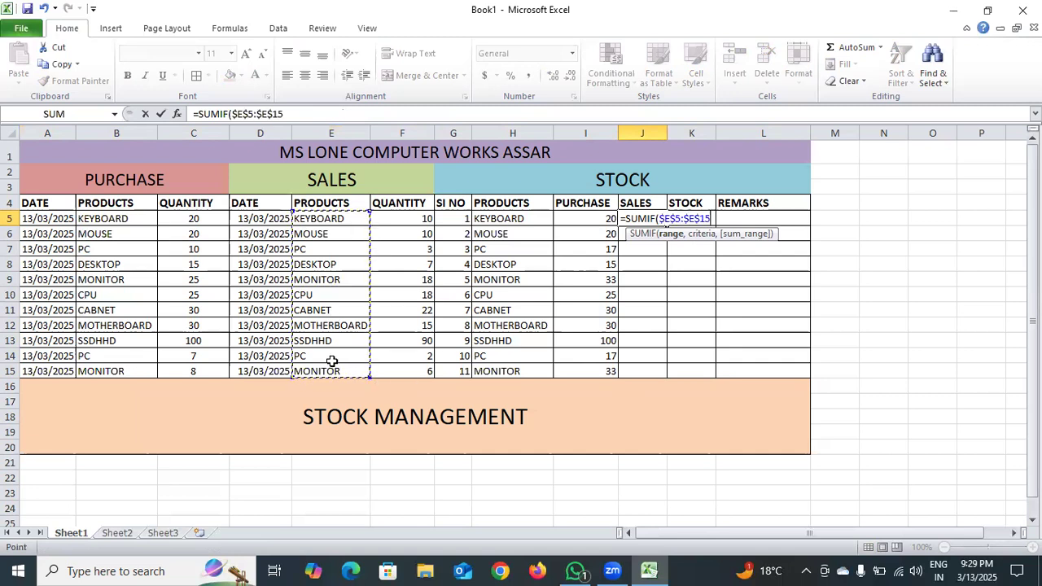
text(,)
click(505, 219)
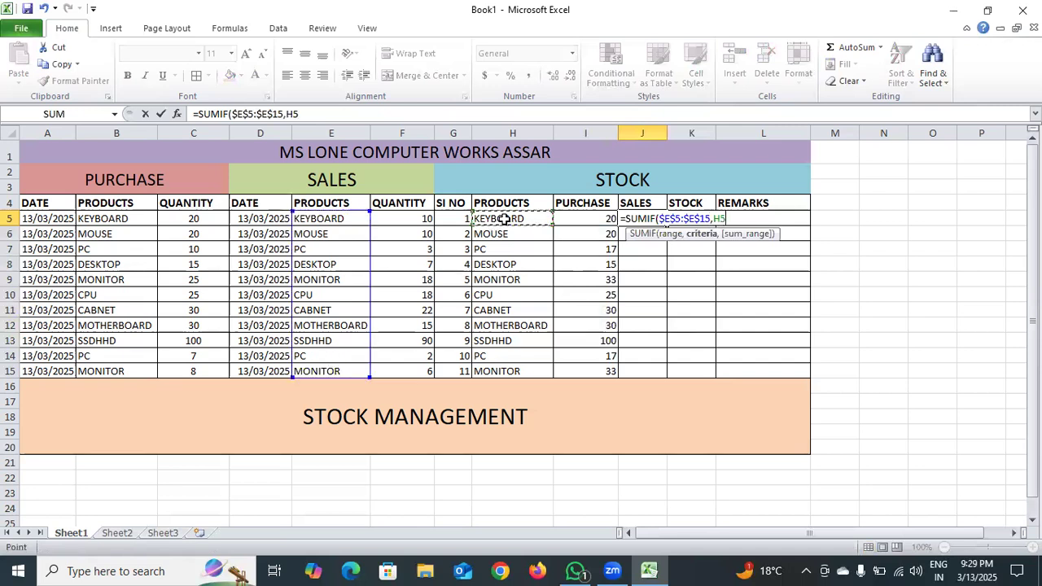
text(,)
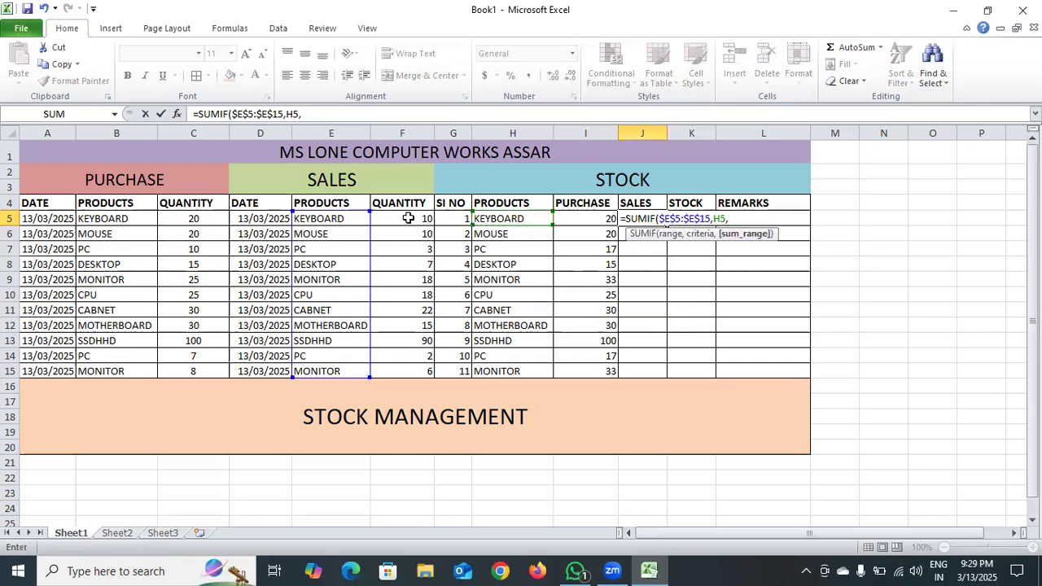
drag(408, 218, 408, 365)
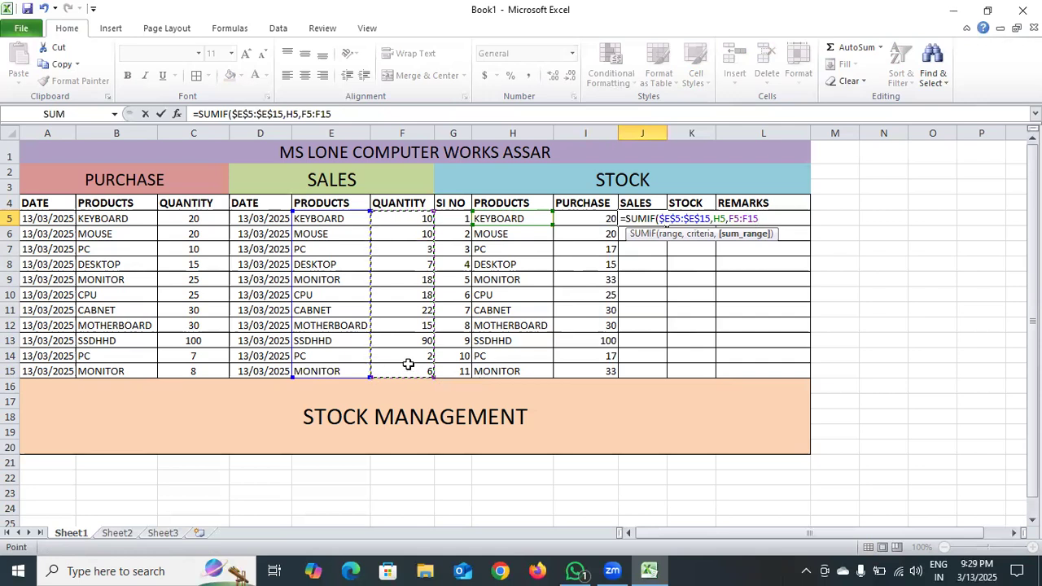
key(F4)
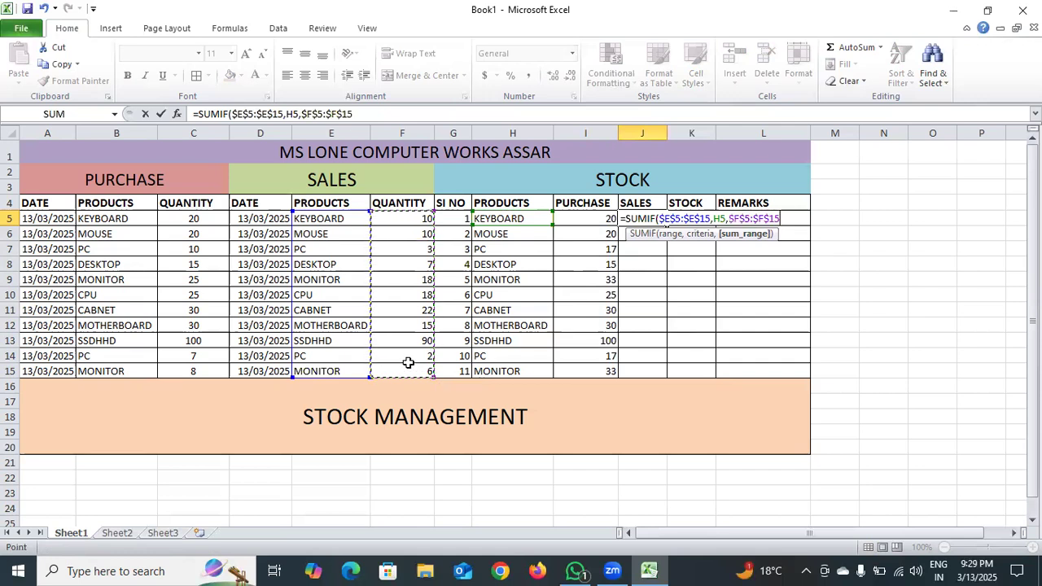
text())
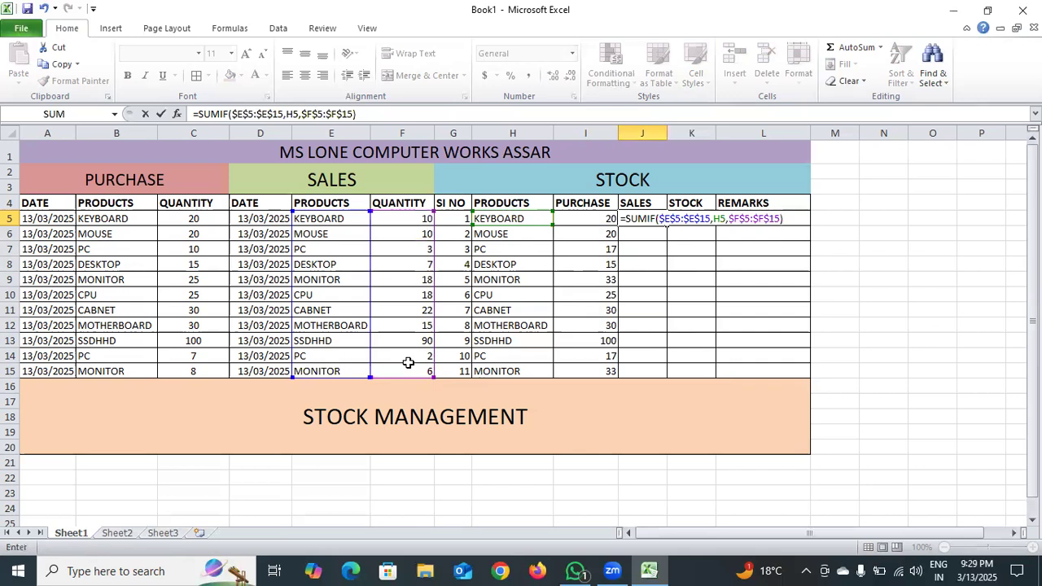
key(Return)
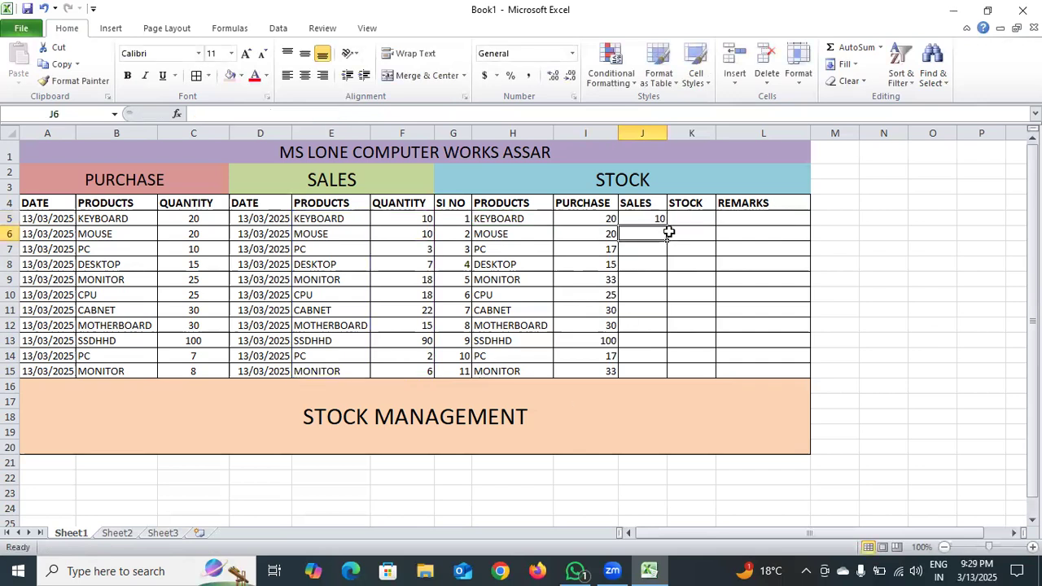
click(657, 223)
drag(667, 226, 657, 372)
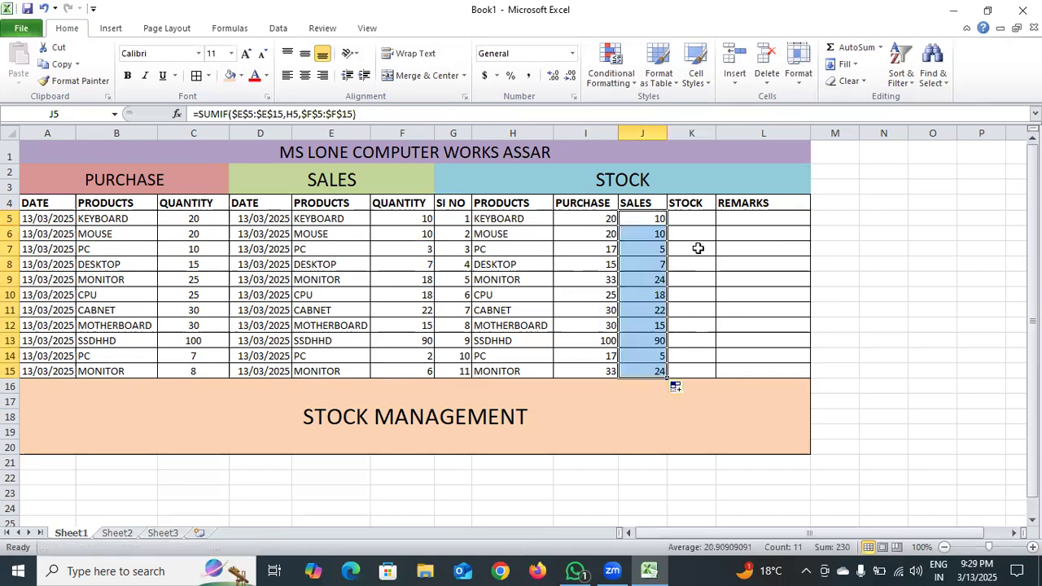
Enter =I5-J5 in K5 to calculate the remaining stock and copy it down the column through K15
double_click(700, 219)
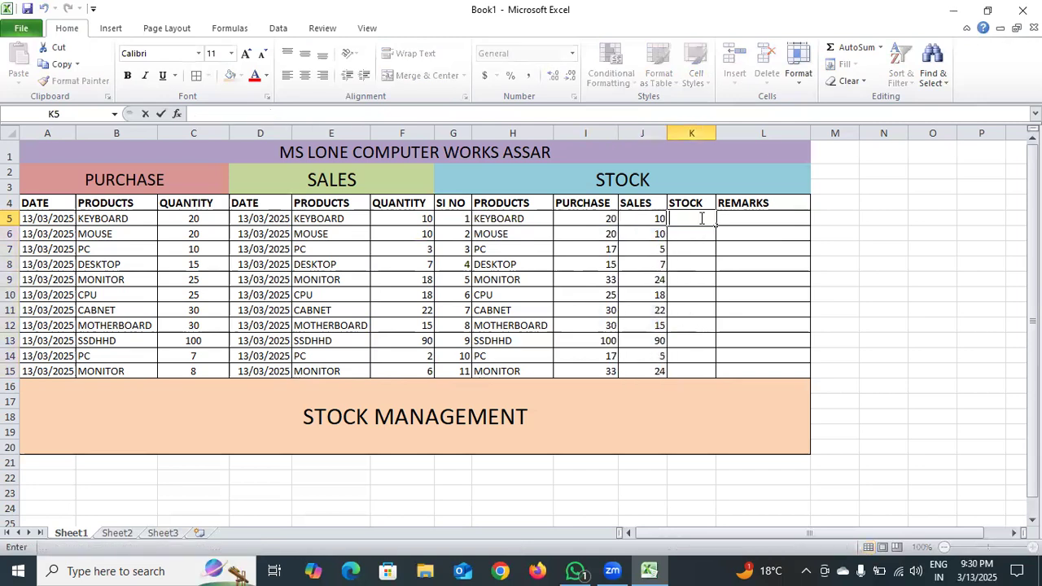
text(=)
click(602, 219)
text(-)
click(654, 218)
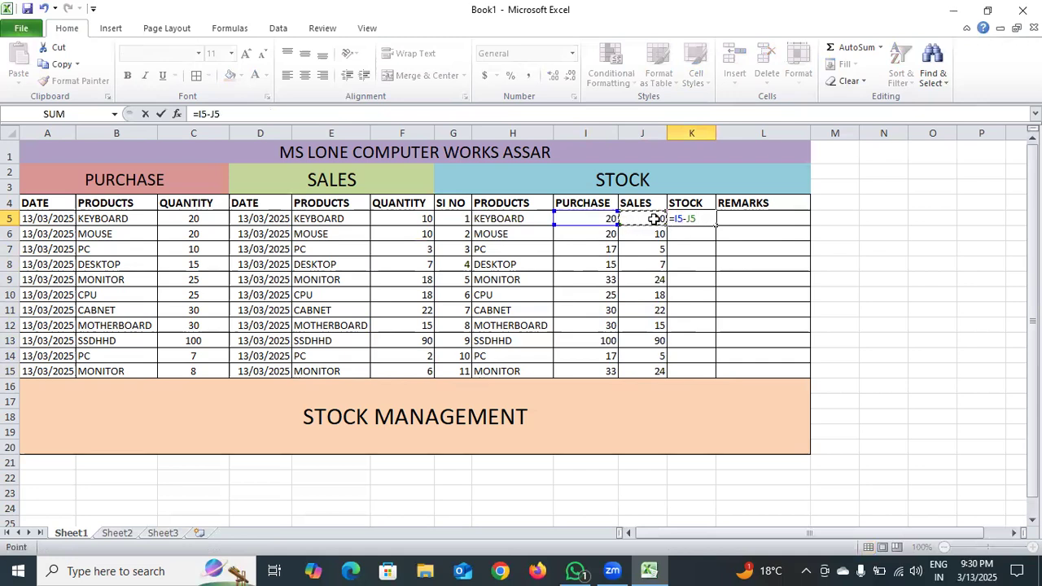
key(Return)
click(702, 218)
drag(713, 224, 711, 395)
click(729, 460)
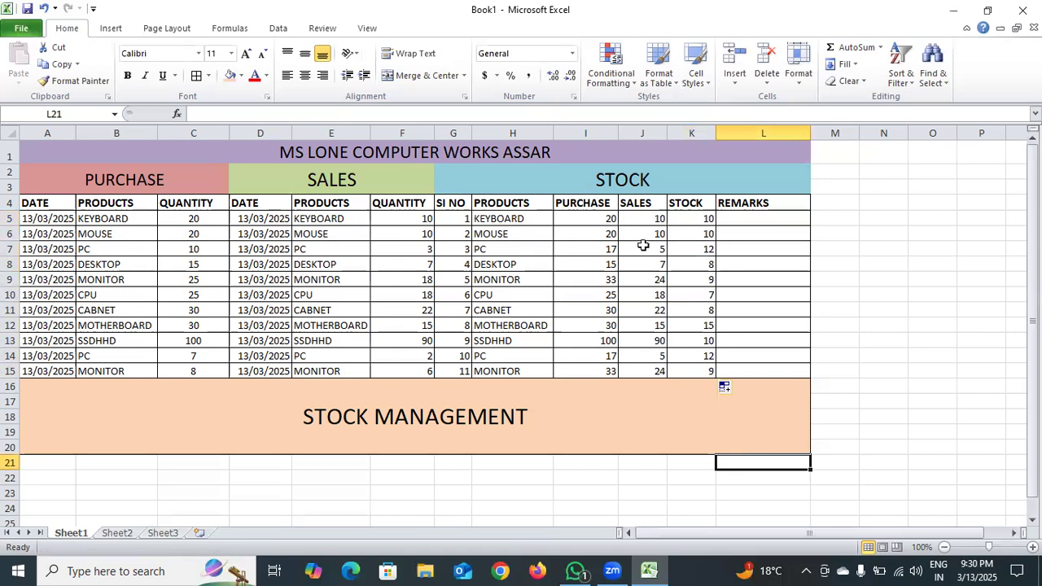
Enter the formula =IF(K5<=5,"PLEZE UPDATE STOCK","") in L5 of the REMARKS column to flag low stock
double_click(747, 220)
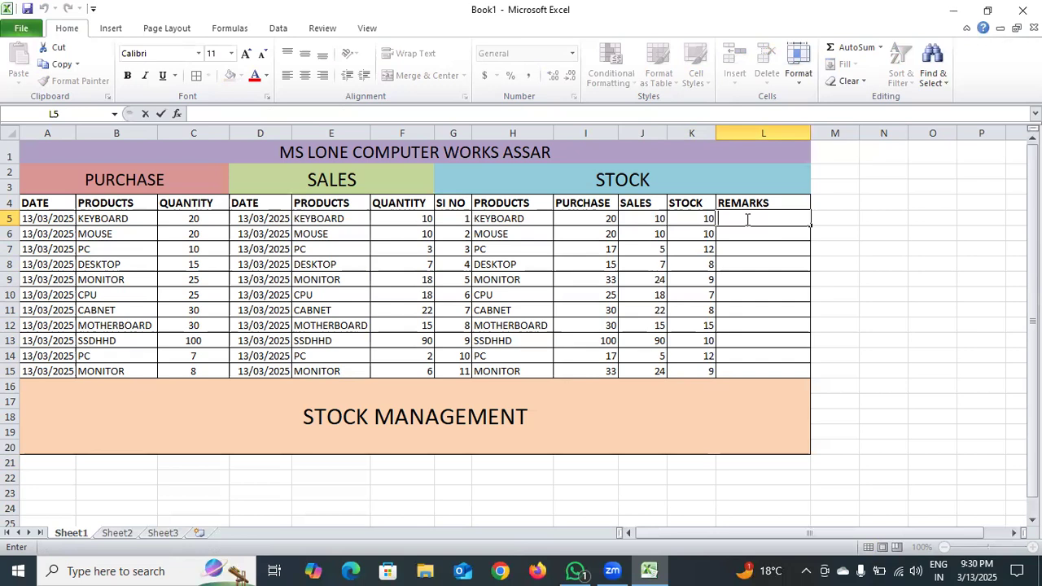
text(=)
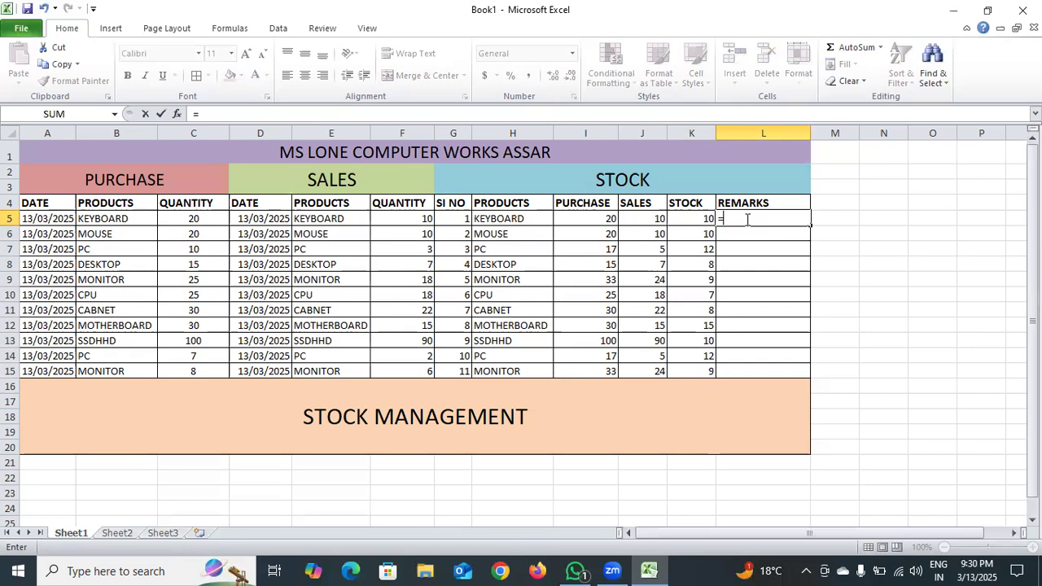
text(IF()
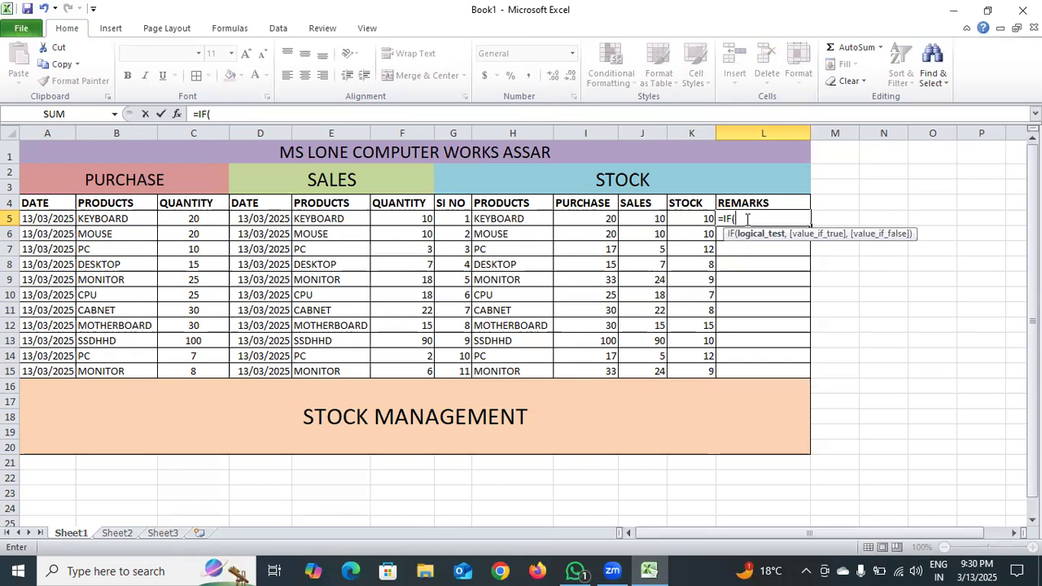
click(702, 220)
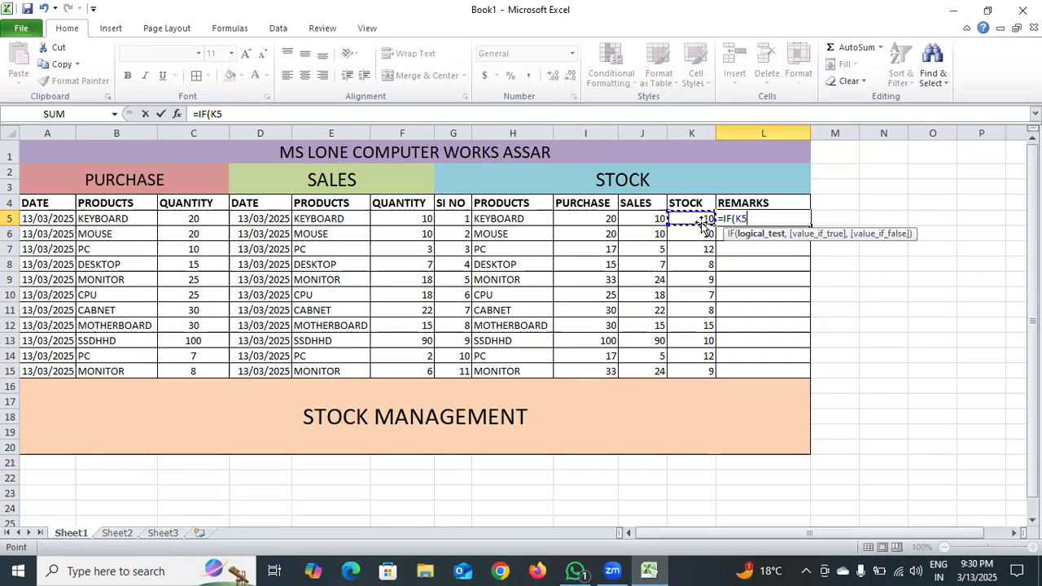
text(<=5)
text(,)
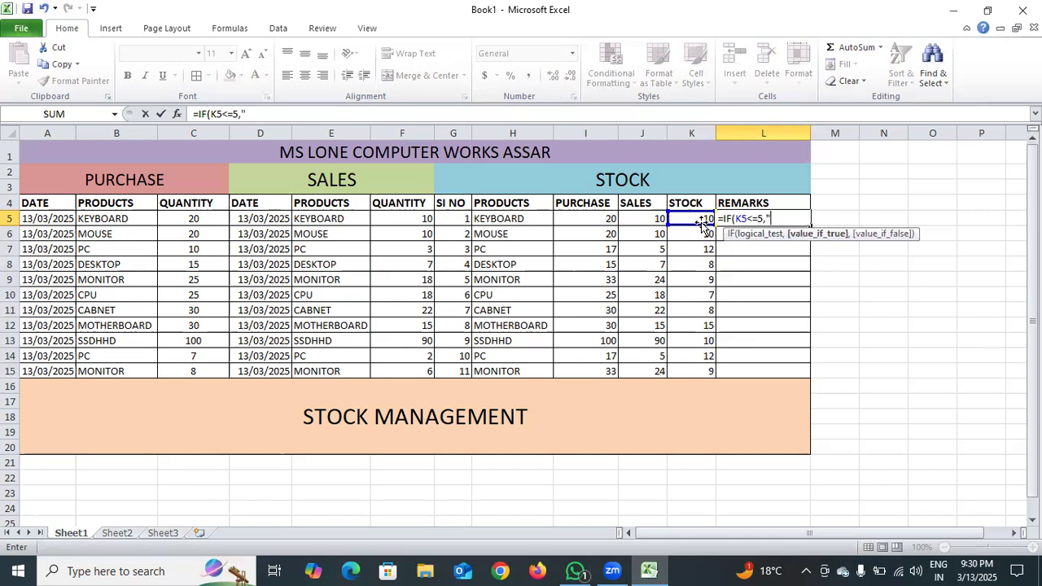
text("PLEZE UDPAD)
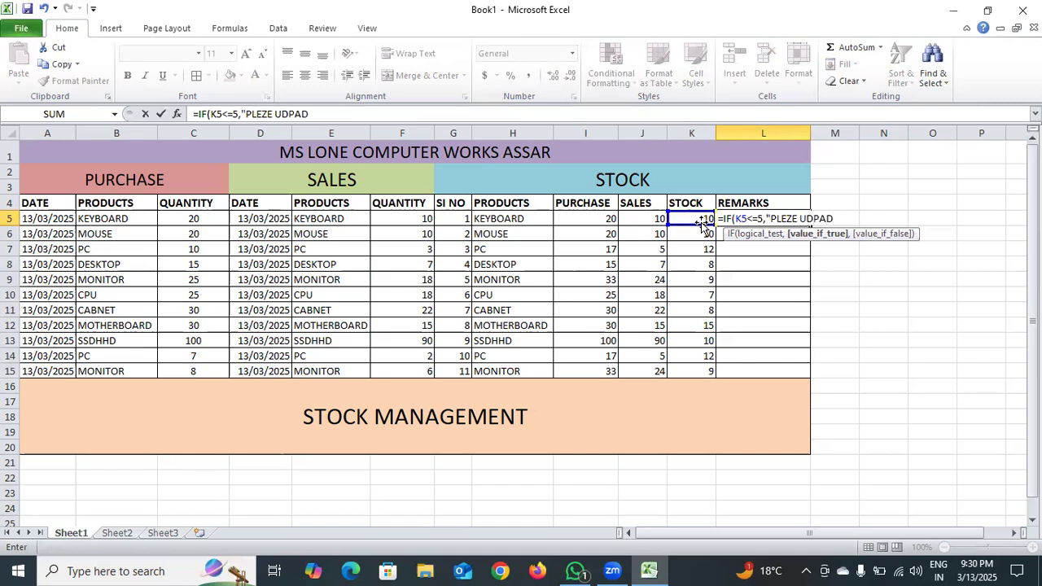
key(BackSpace)
key(BackSpace)
key(BackSpace)
key(BackSpace)
text(PDATE STOCK)
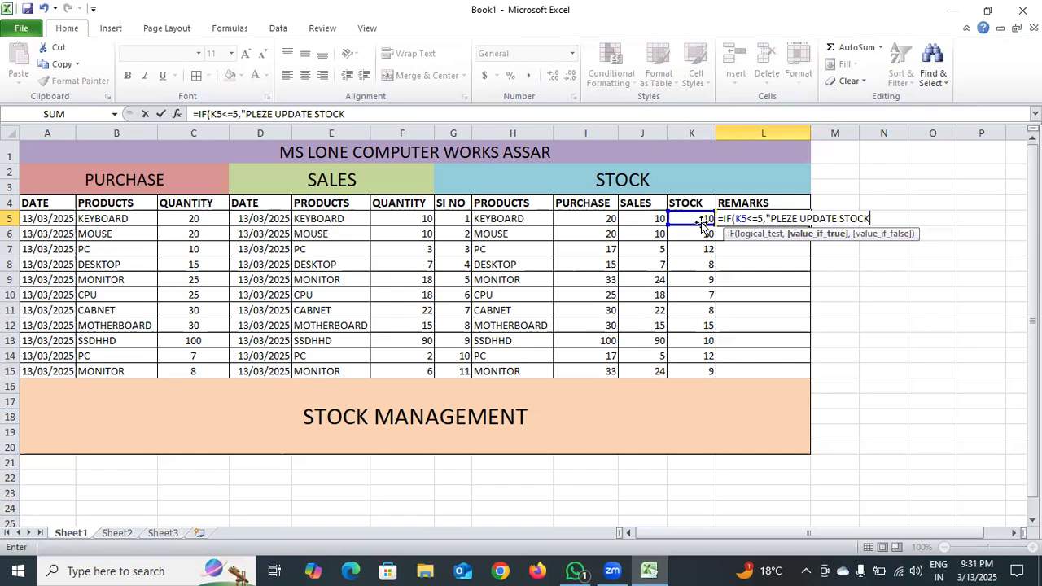
text(","")
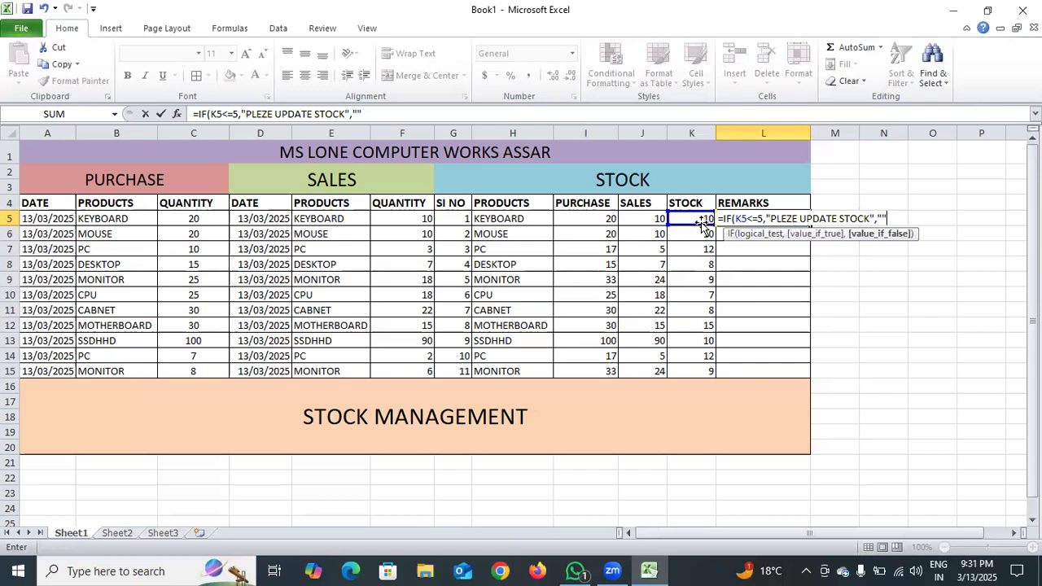
key(Return)
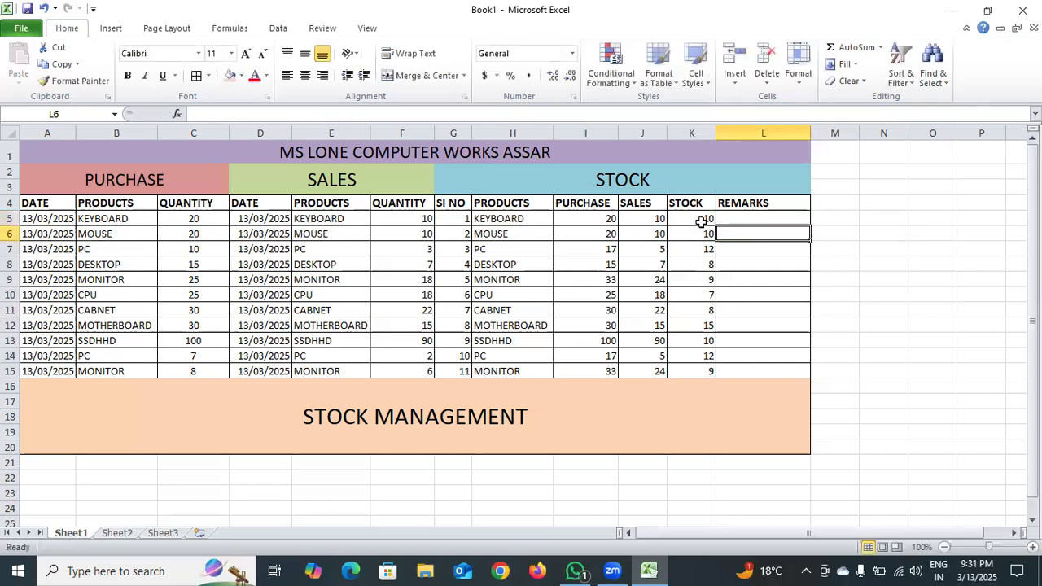
Copy the L5 remarks formula down the column through L15
click(763, 218)
drag(809, 226, 788, 382)
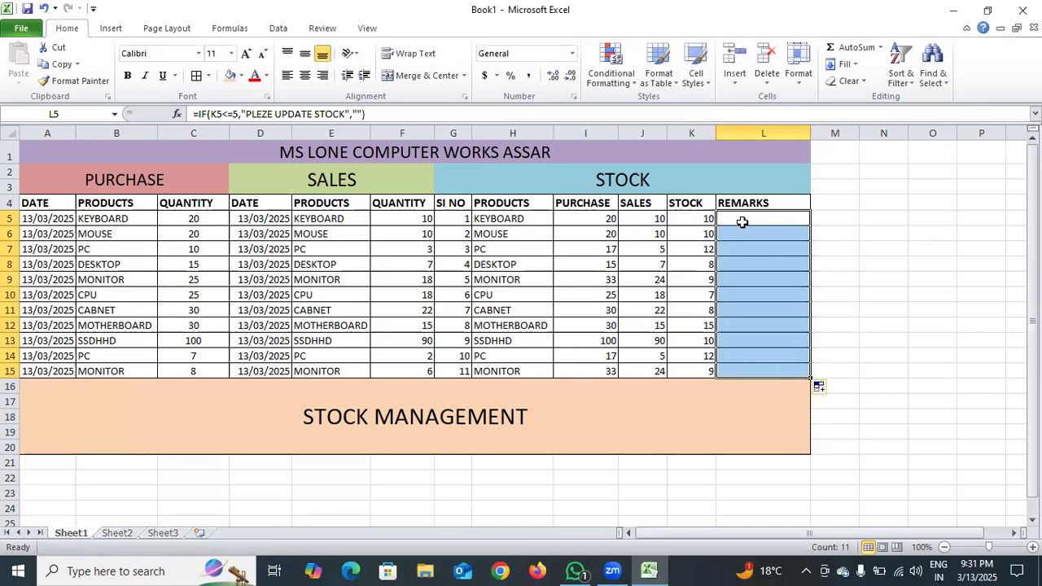
click(746, 422)
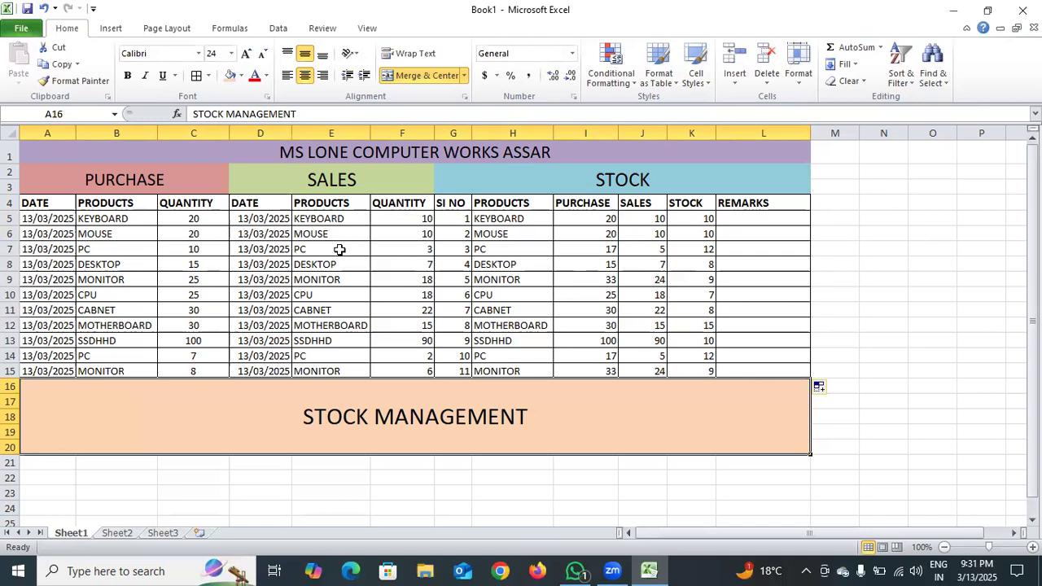
Set the MOUSE sales quantity in F6 to 16 to test the low-stock remark
double_click(425, 235)
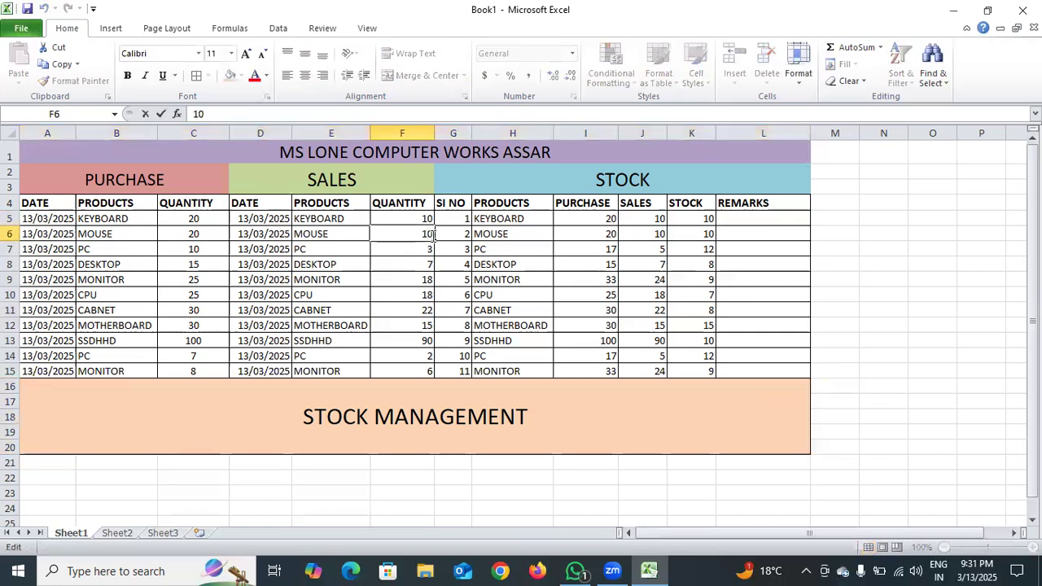
key(BackSpace)
text(6)
key(Return)
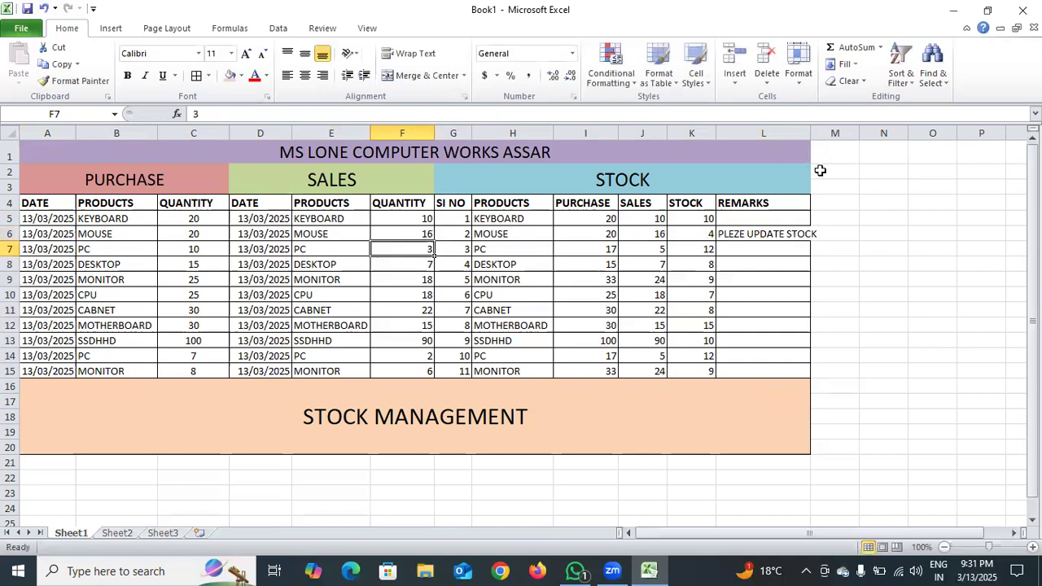
Widen the REMARKS column to fit its text and set the font colour of L5:L15 to red
double_click(810, 134)
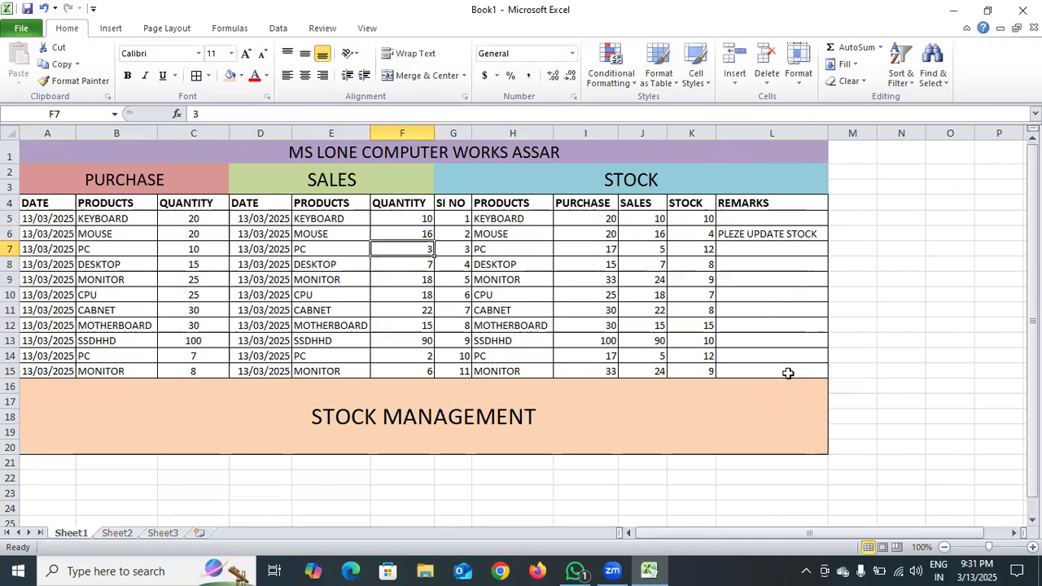
drag(788, 216, 783, 371)
click(259, 78)
click(939, 340)
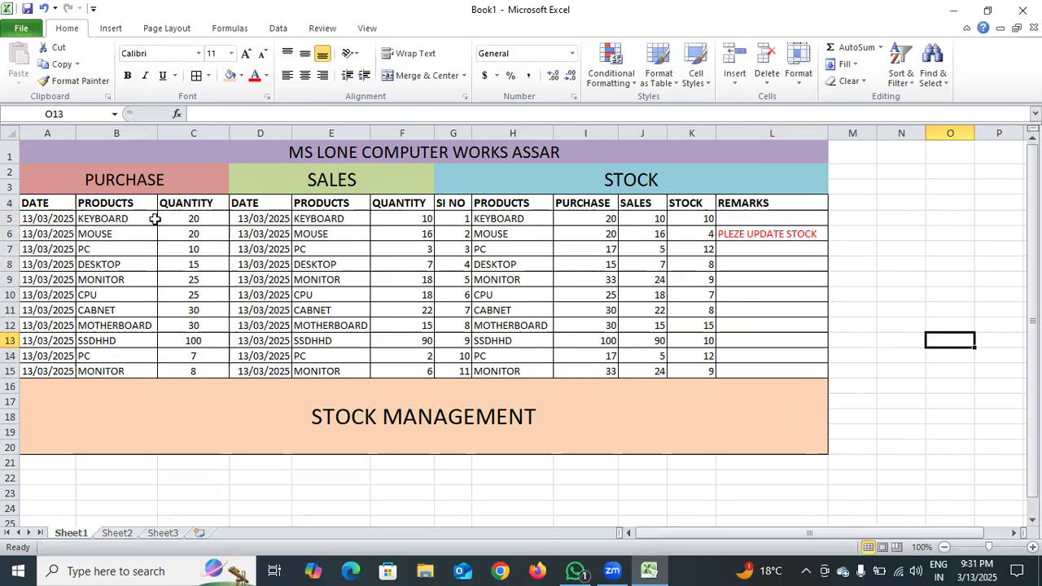
Center the sales quantities in F5:F15 and the stock section's PURCHASE, SALES and STOCK values in I5:K15
drag(402, 219, 407, 373)
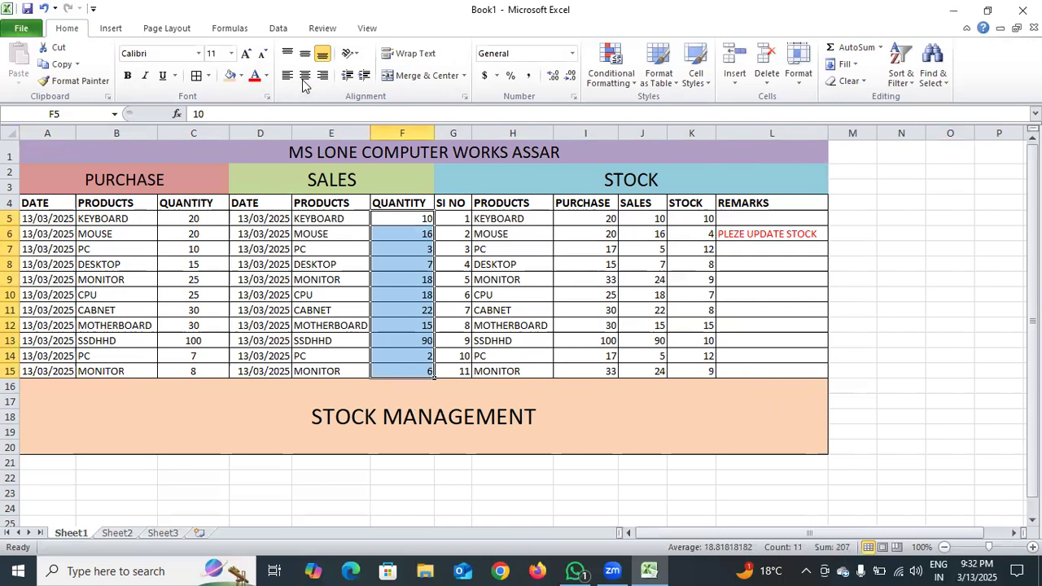
click(305, 77)
drag(598, 221, 690, 368)
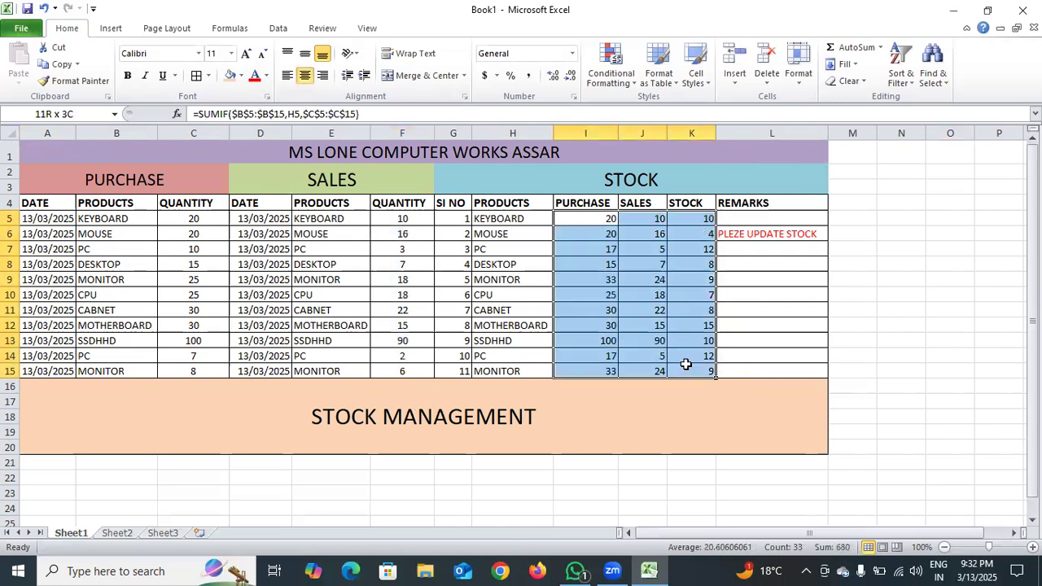
click(304, 75)
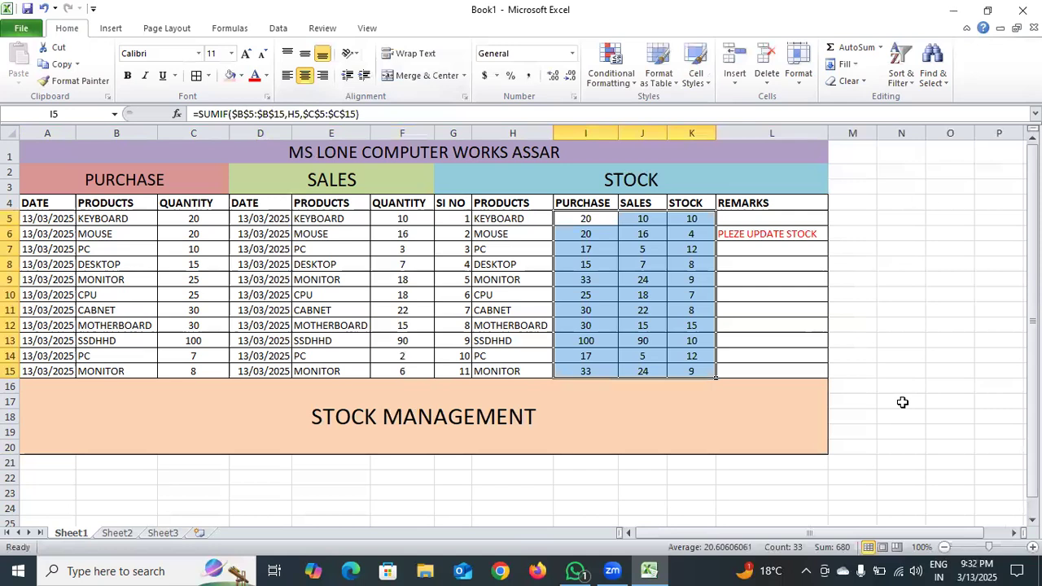
Center the serial numbers in the stock section's SI NO column, G5:G15
click(902, 402)
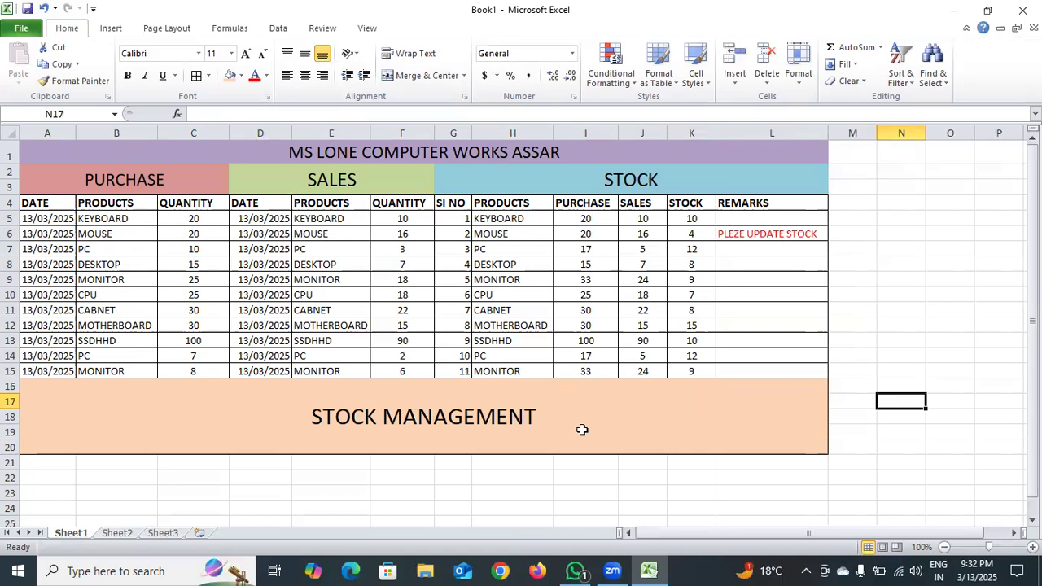
drag(456, 221, 460, 368)
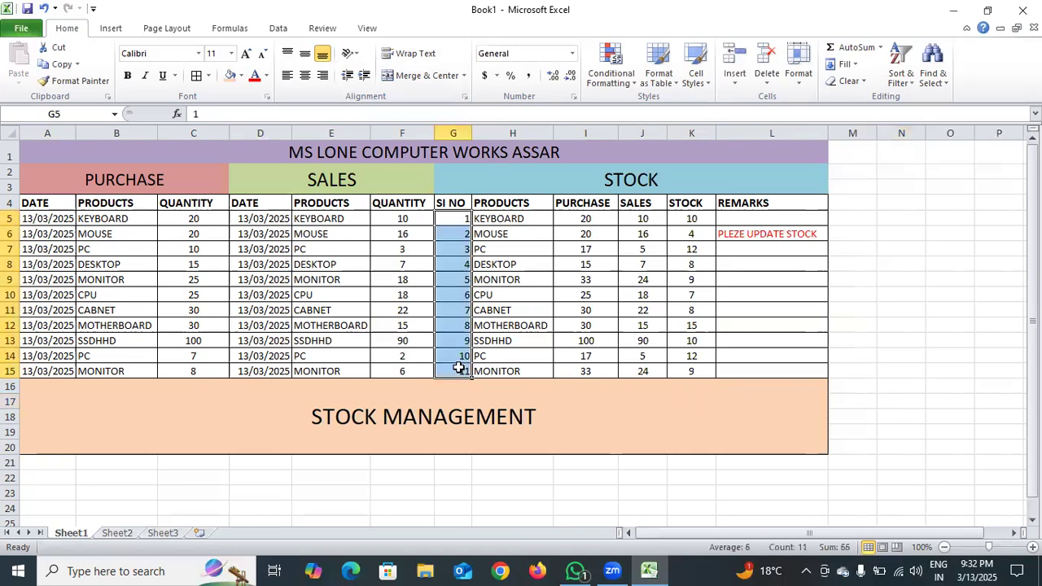
click(304, 75)
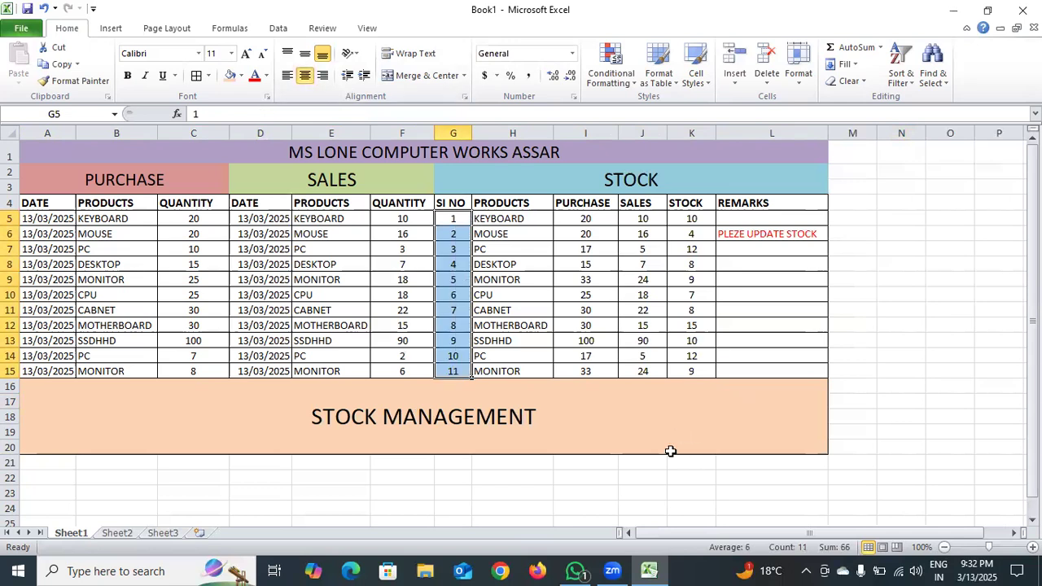
click(875, 397)
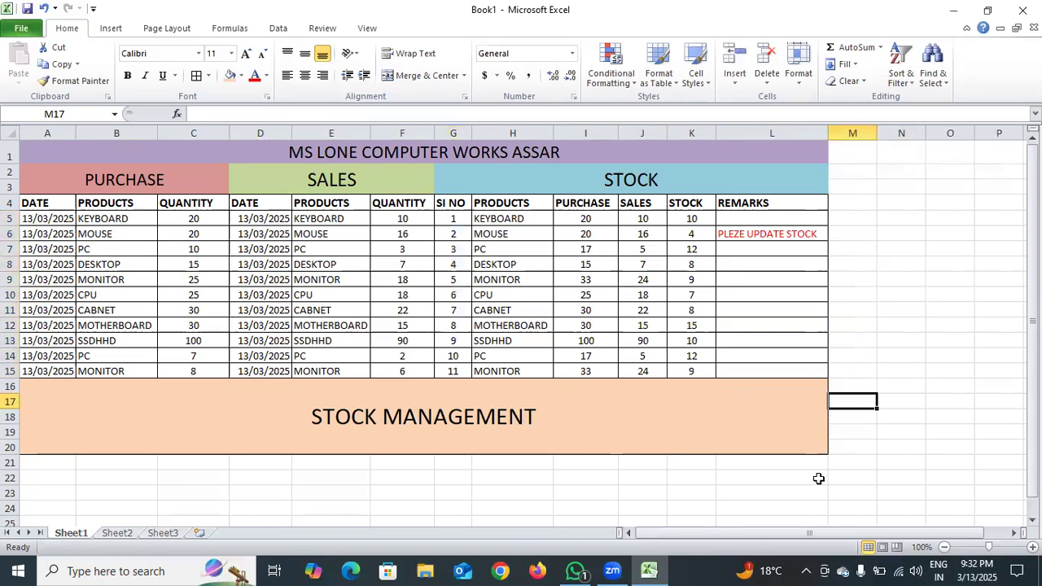
Left-align the dates in the sales section's DATE column, D5:D15
scroll(812, 474, down, 1)
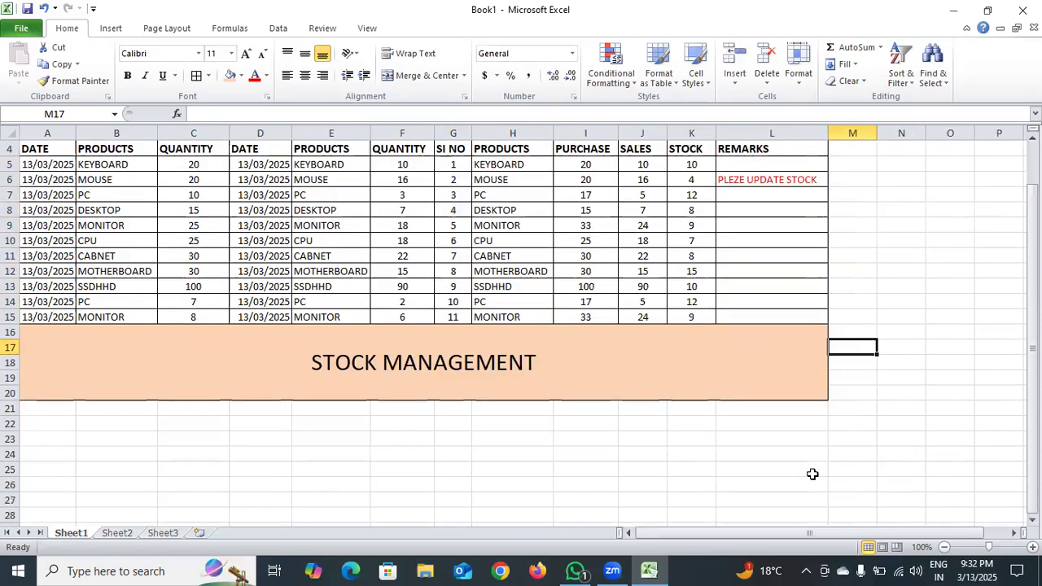
drag(1032, 427, 1032, 381)
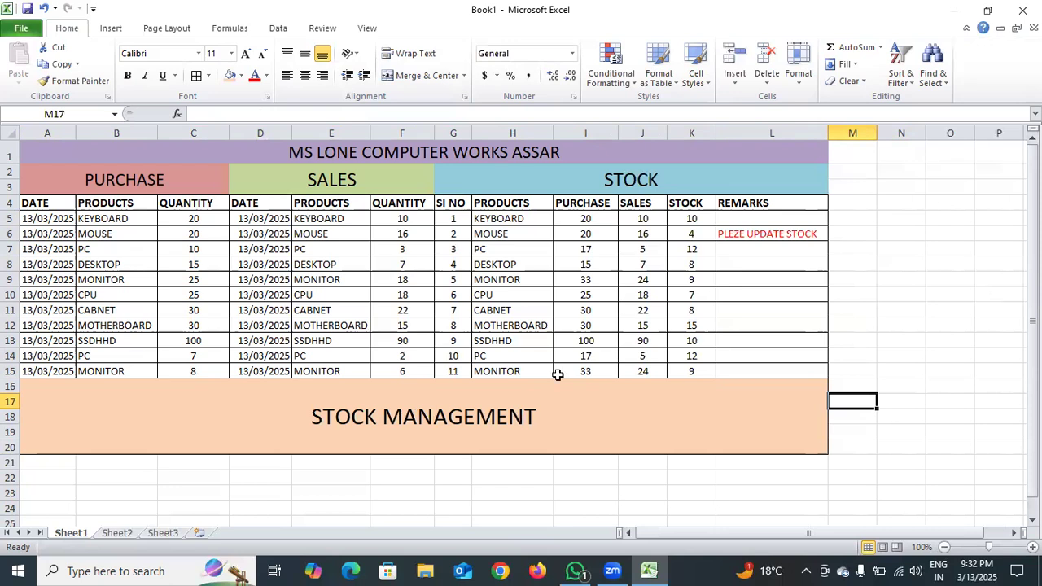
drag(257, 220, 253, 372)
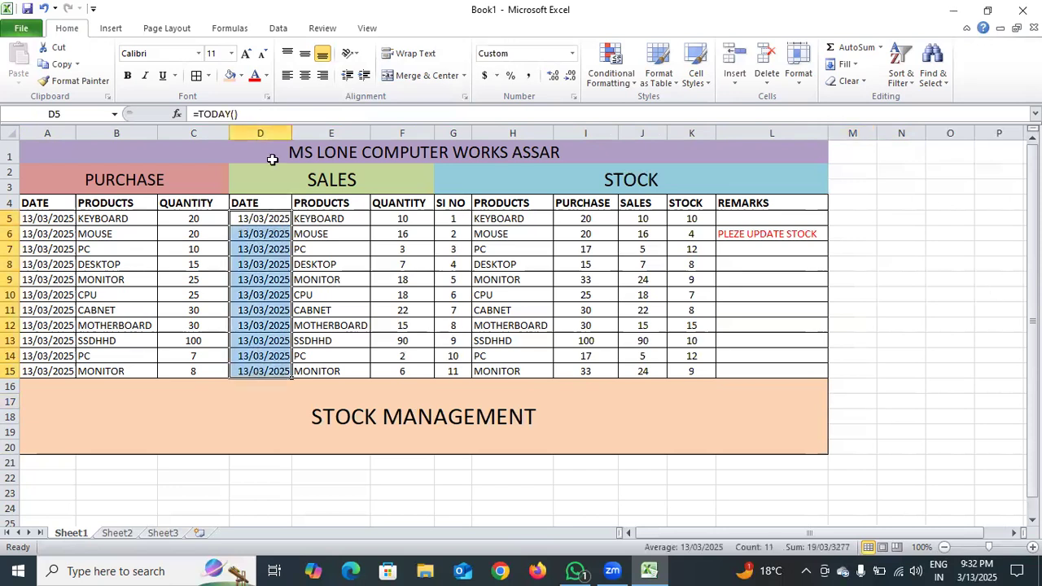
click(286, 76)
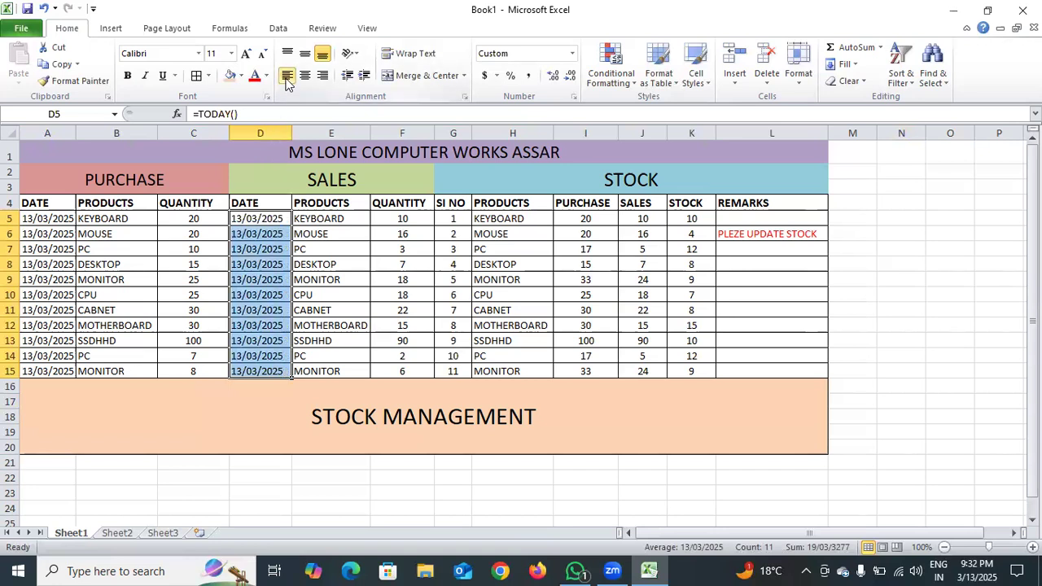